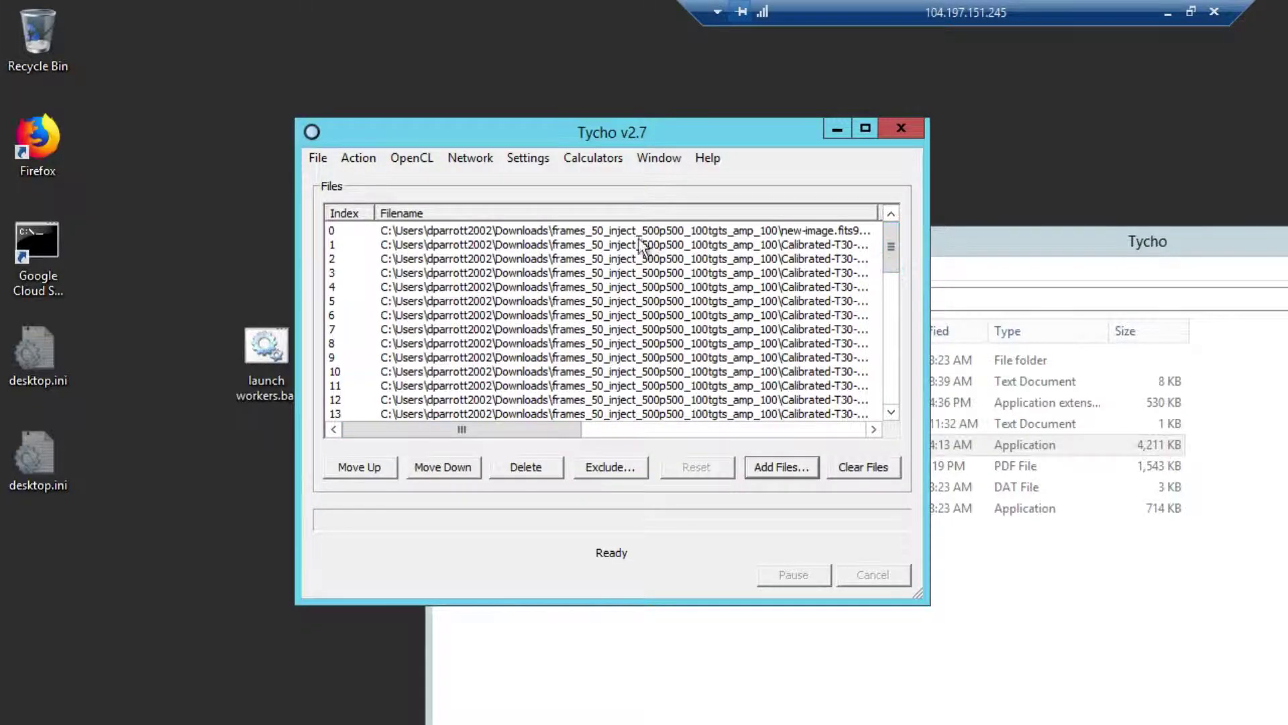
Step: Start the adaptive Synthetic Tracker on the loaded frames and apply the automatic star subtraction threshold
click(361, 156)
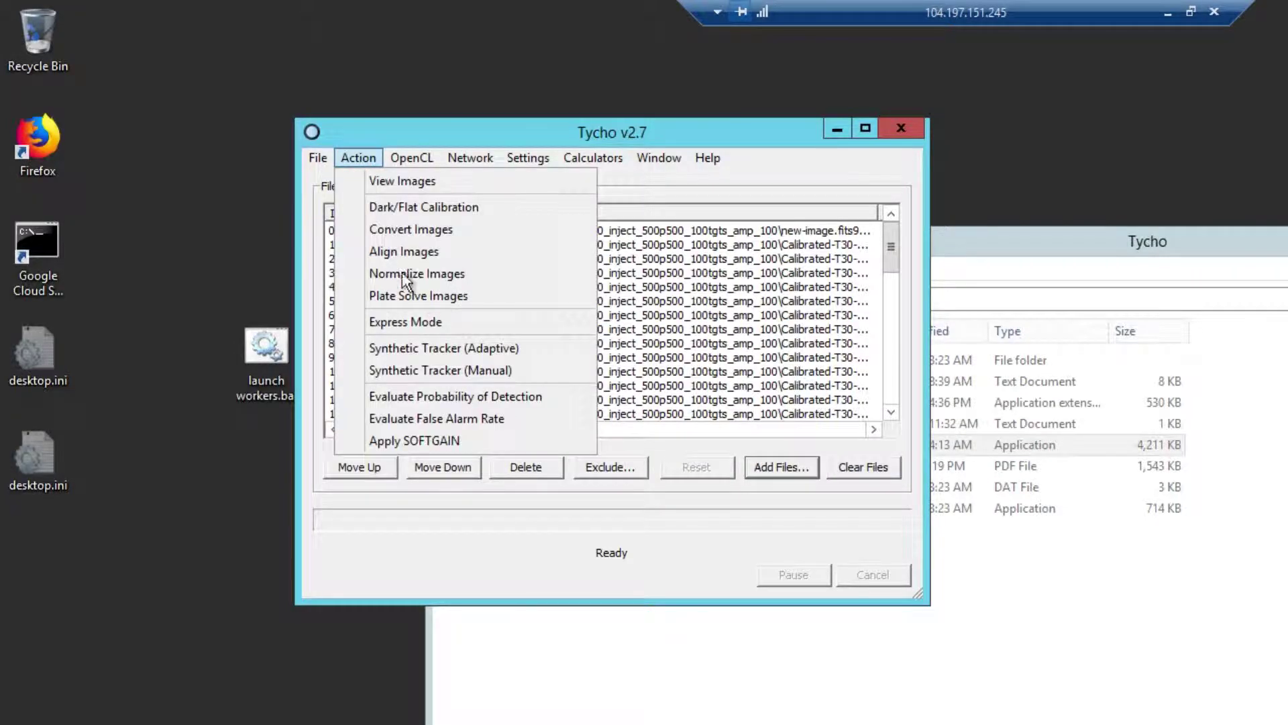
click(421, 345)
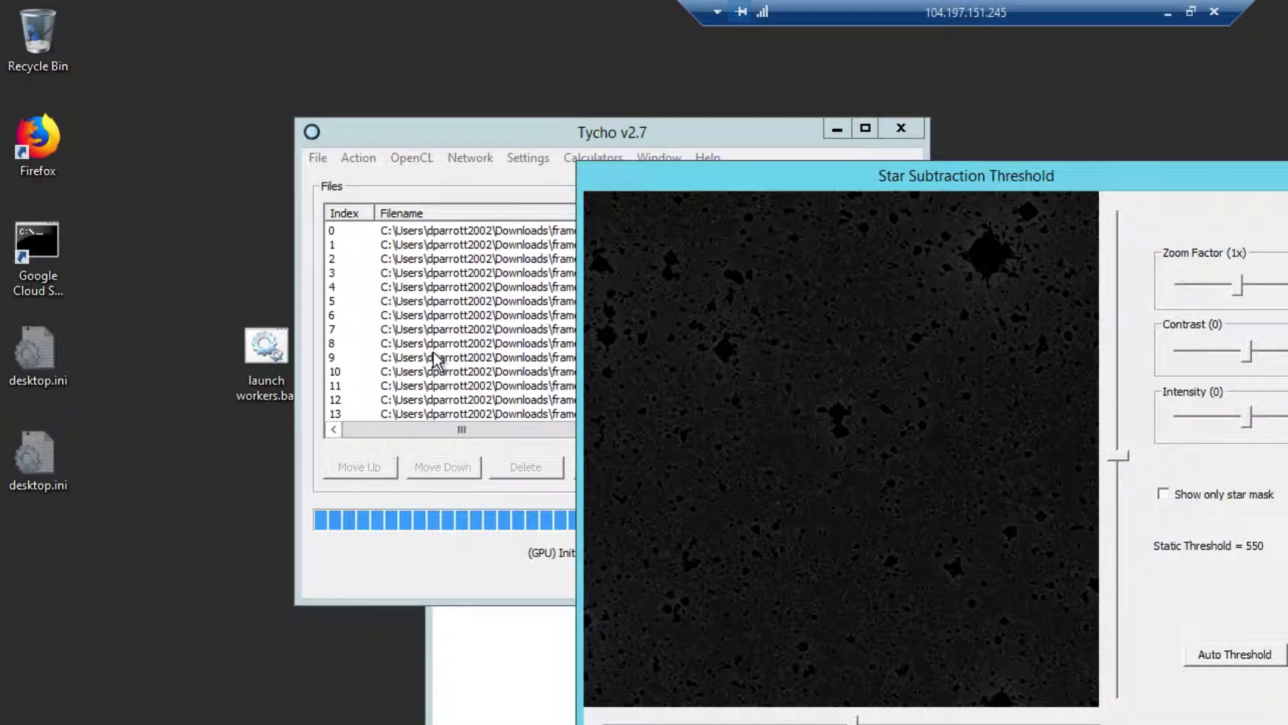
drag(966, 181, 638, 56)
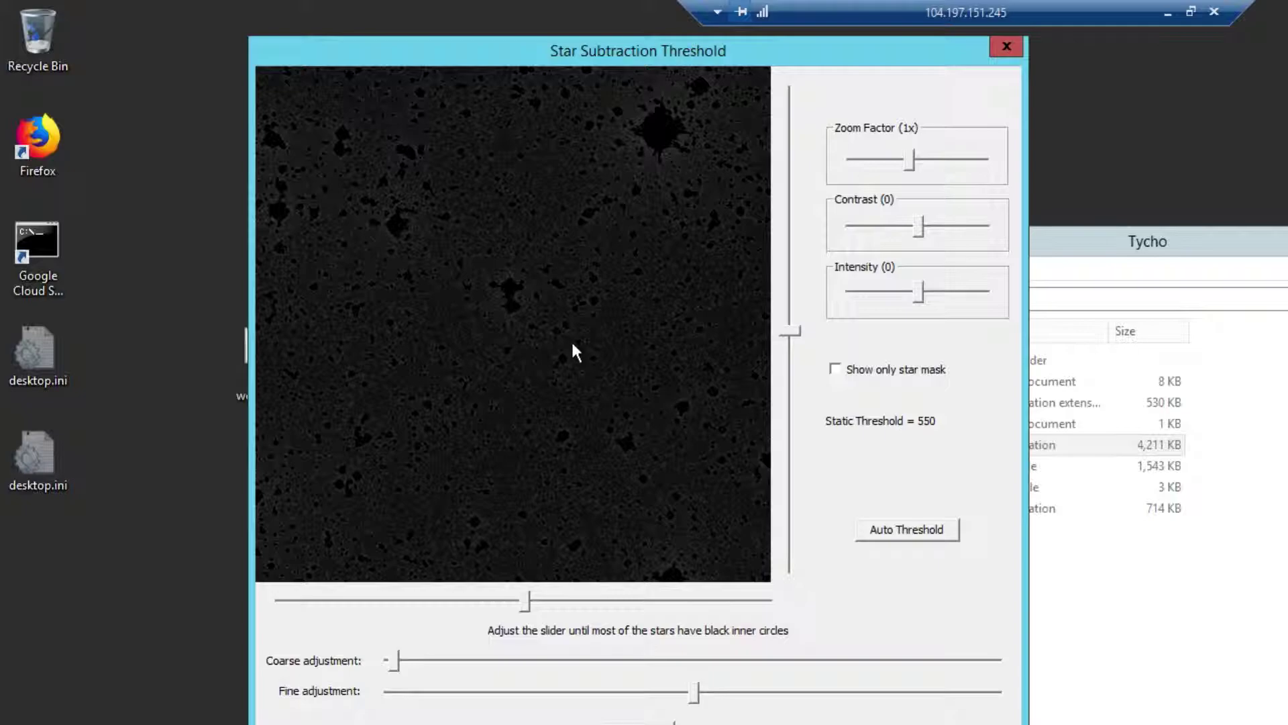
drag(392, 661, 432, 656)
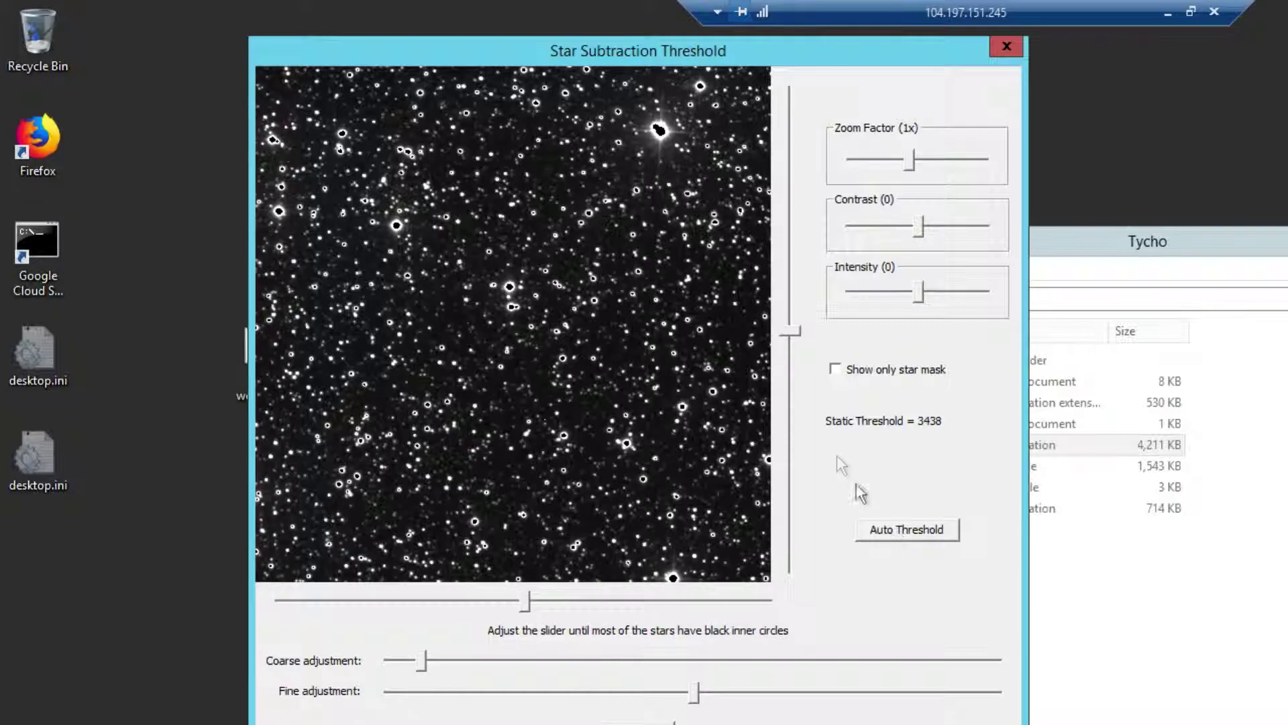
click(880, 532)
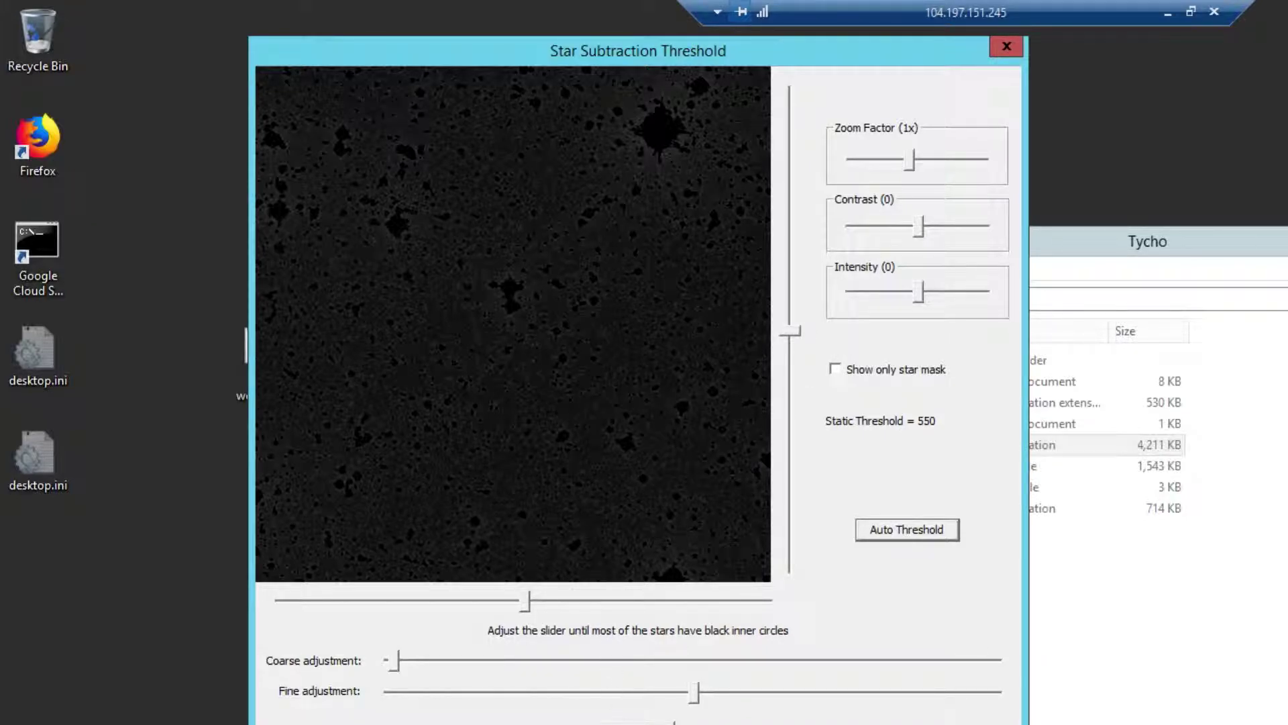
click(638, 722)
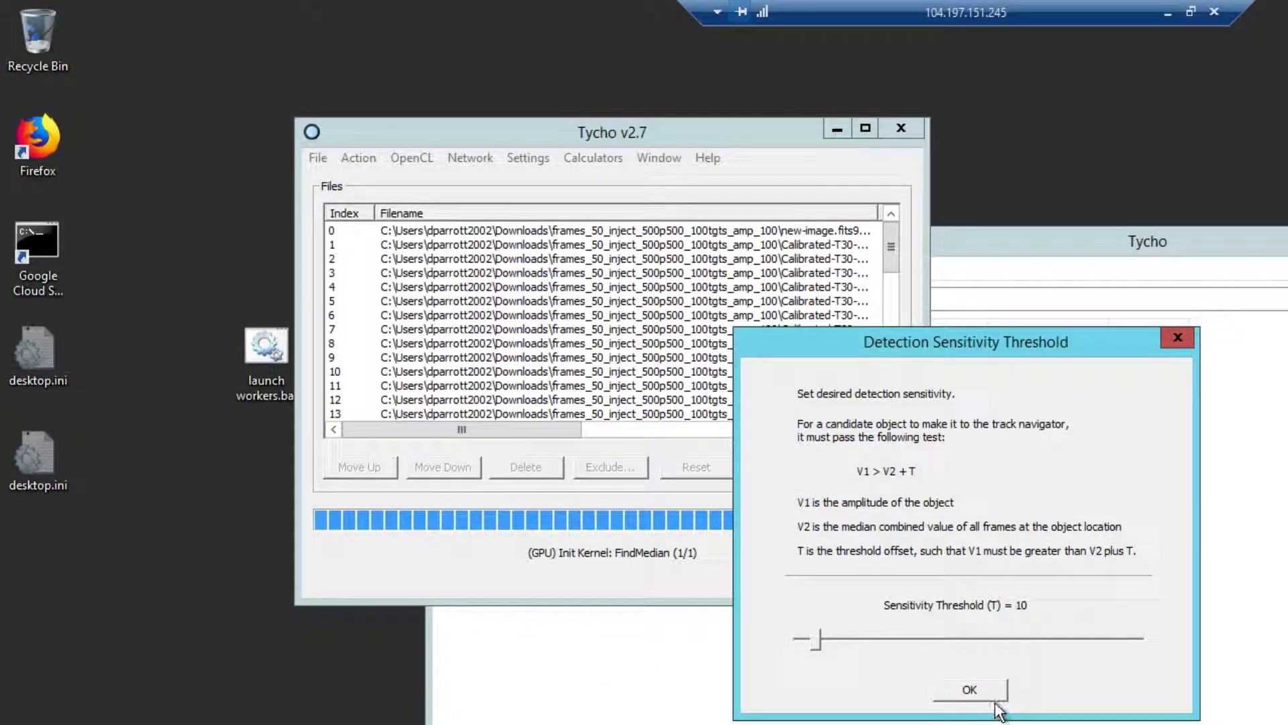
Step: Accept the detection sensitivity threshold of 10 and set the tracker's maximum object speed to 3 arcsec/min
click(971, 688)
drag(886, 215, 588, 82)
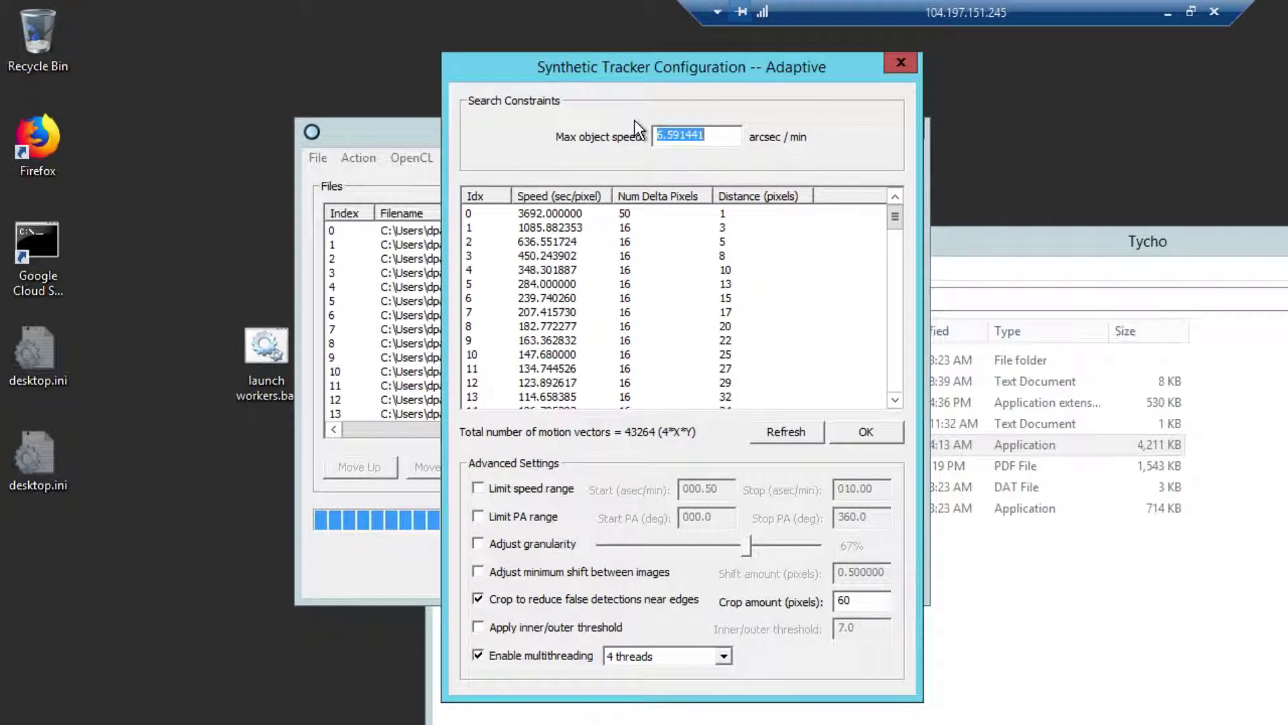
text(3)
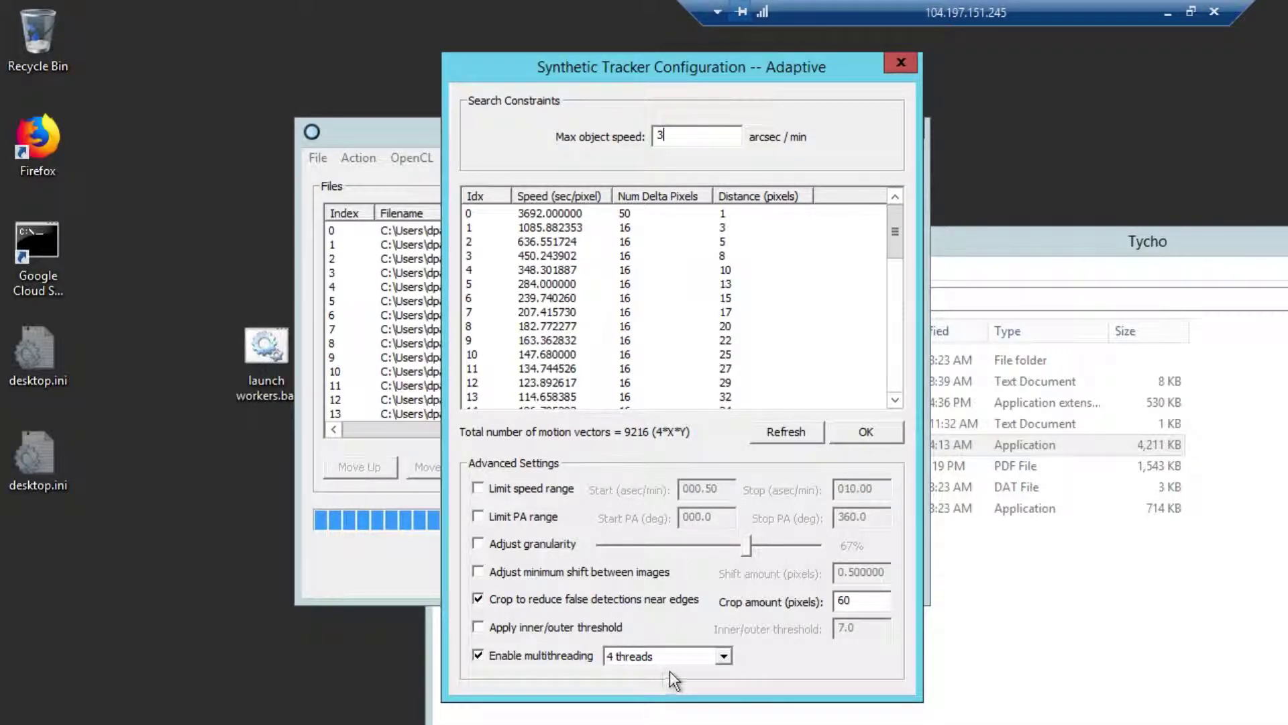
click(845, 434)
Step: Deallocate all remote nodes L1–L4 and R1–R4 and allocate only the local machine to the cluster
drag(889, 304, 633, 131)
drag(808, 359, 764, 223)
click(797, 469)
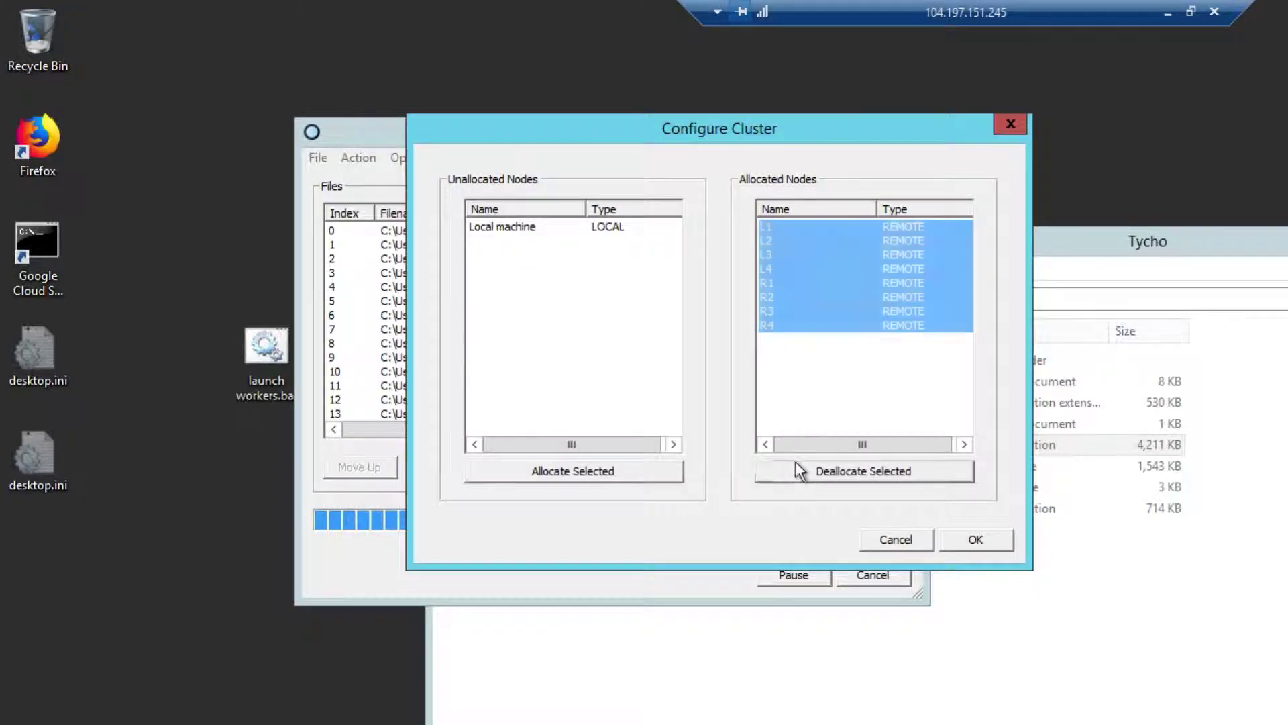
click(544, 226)
click(545, 472)
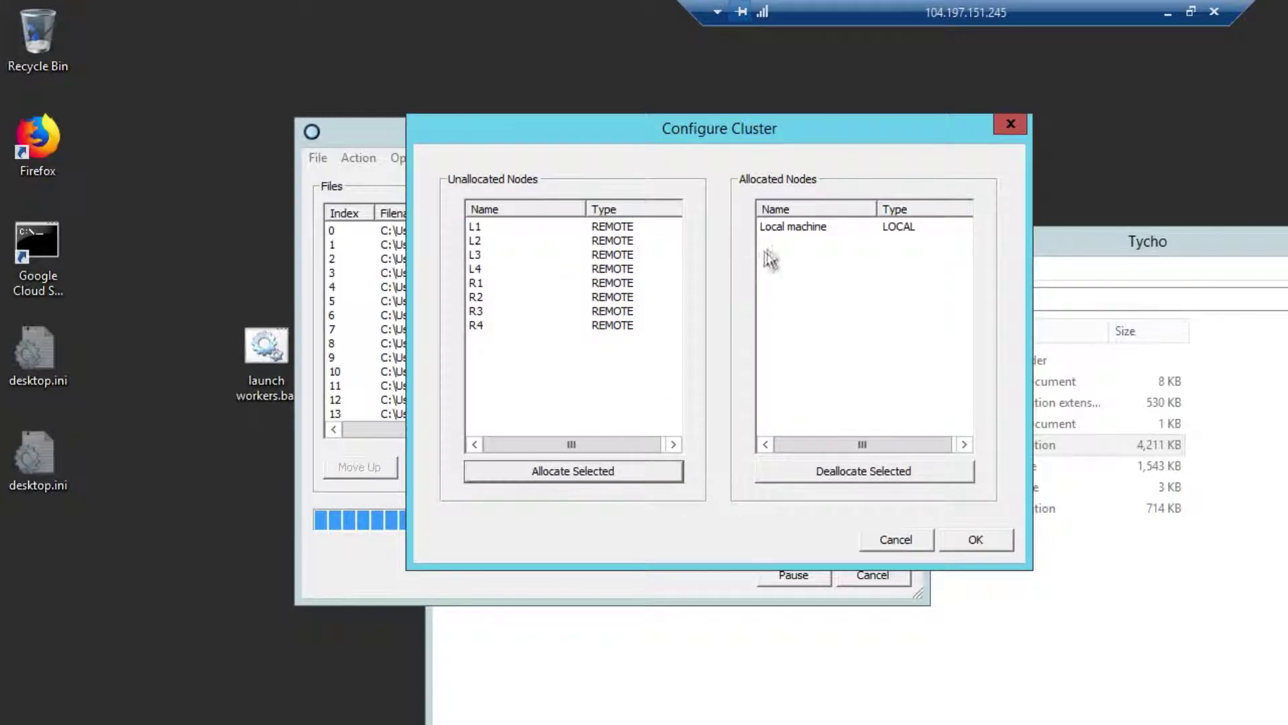
click(786, 229)
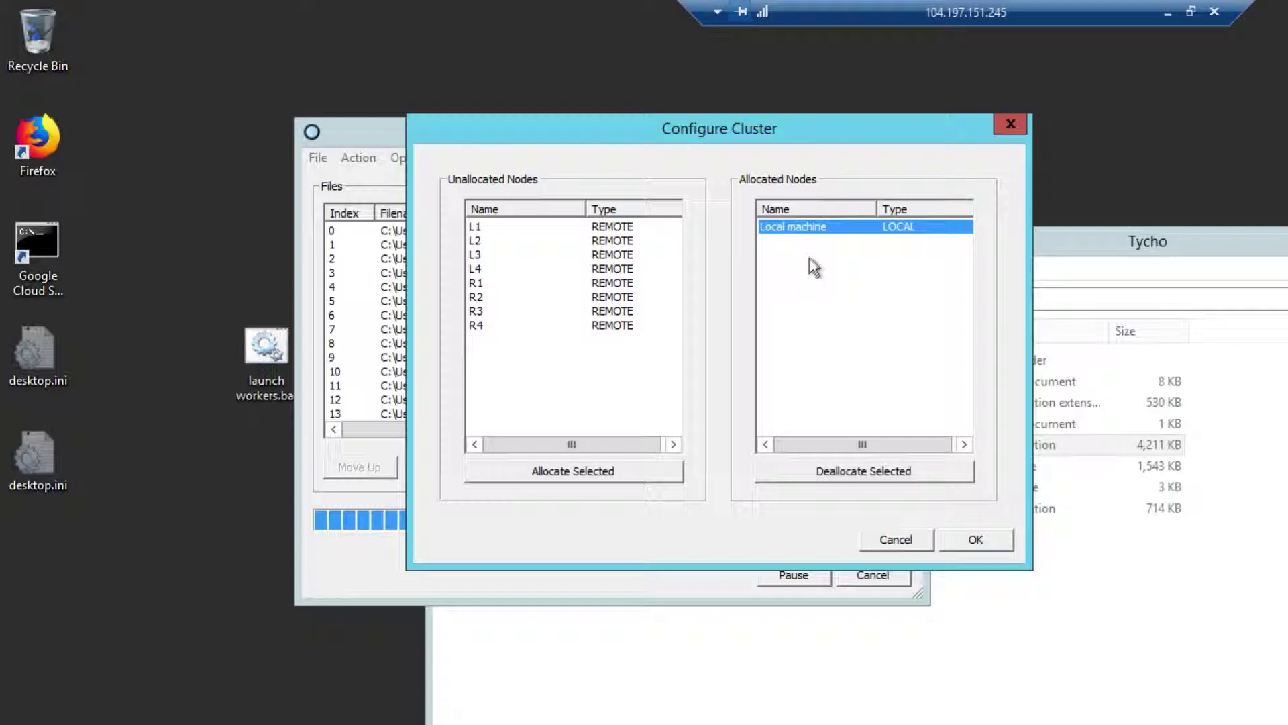
click(977, 545)
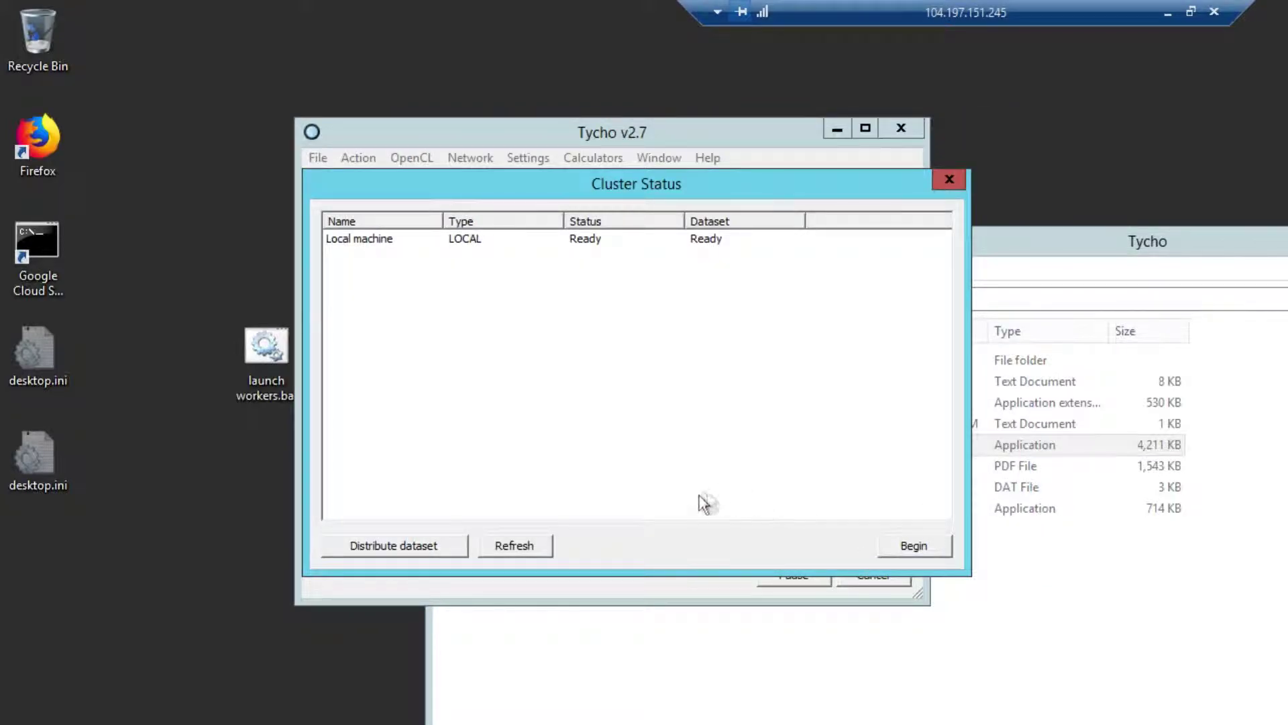
Step: Begin the tracking run on the local machine and move the status window aside to expose the main progress bar
click(914, 545)
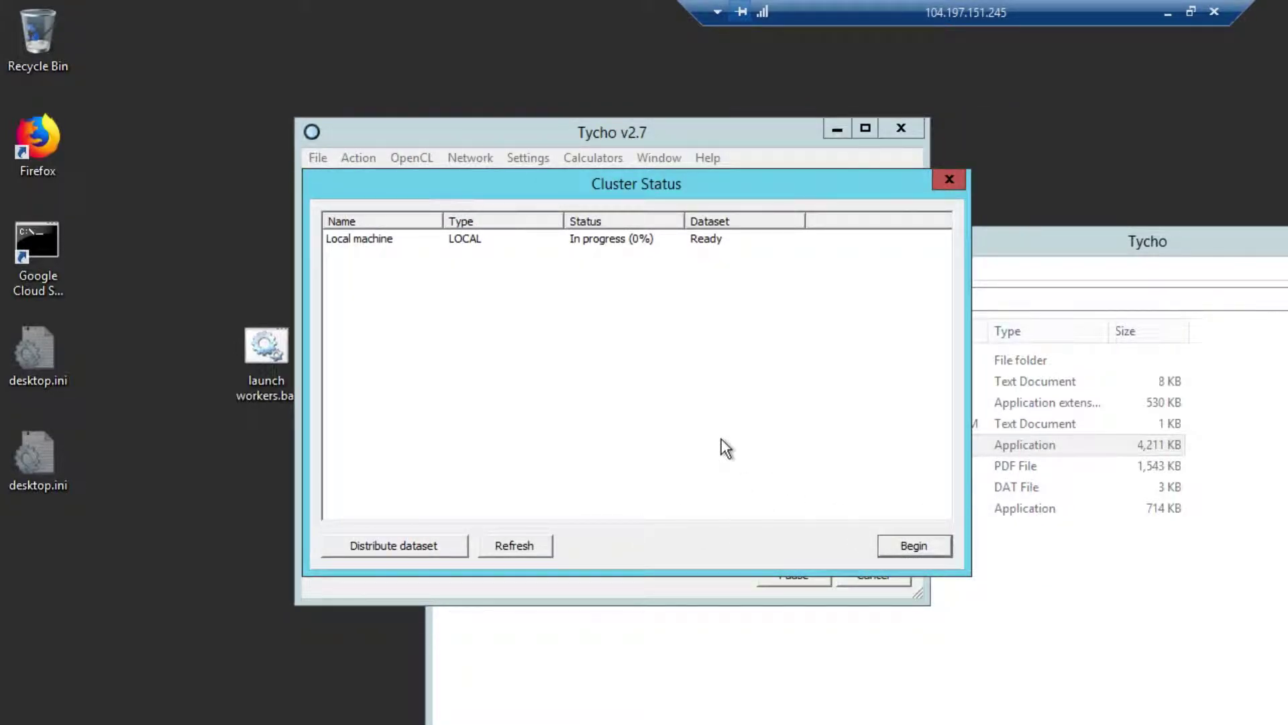
drag(578, 195, 737, 277)
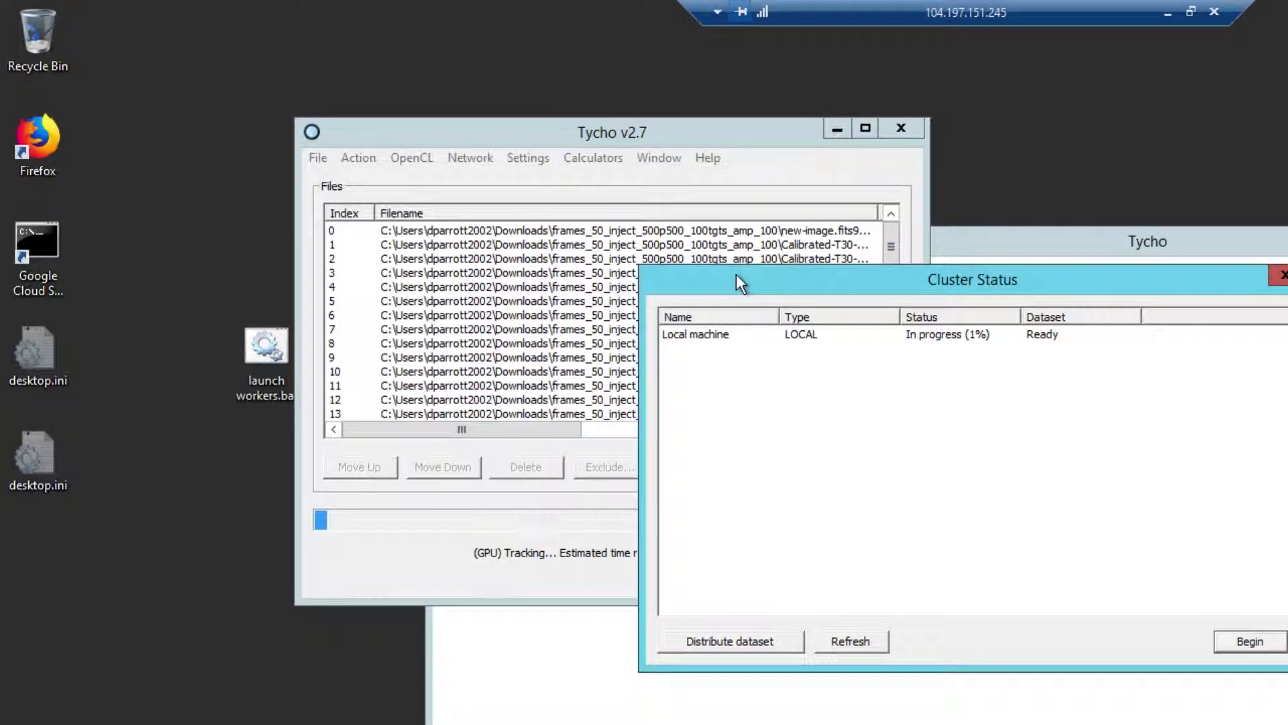
drag(607, 134, 454, 81)
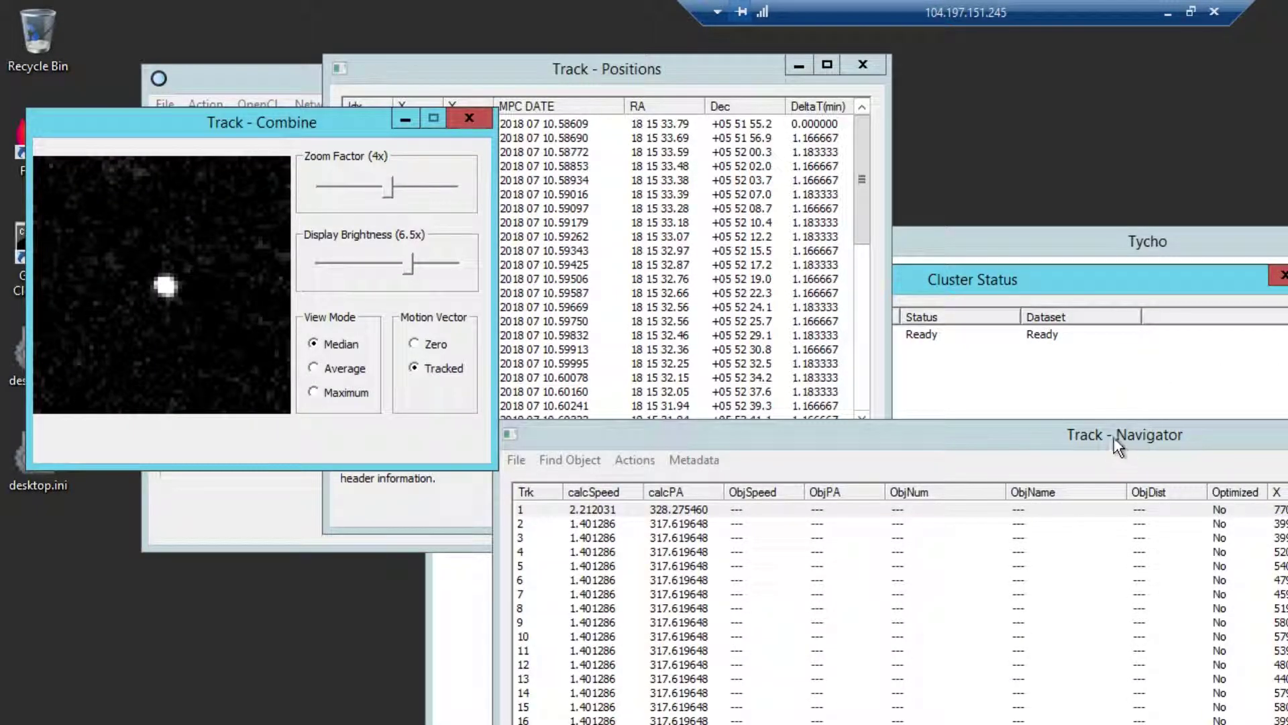
Step: View the track file metadata of the local run, checking the processing time, and close it
click(1114, 438)
click(693, 461)
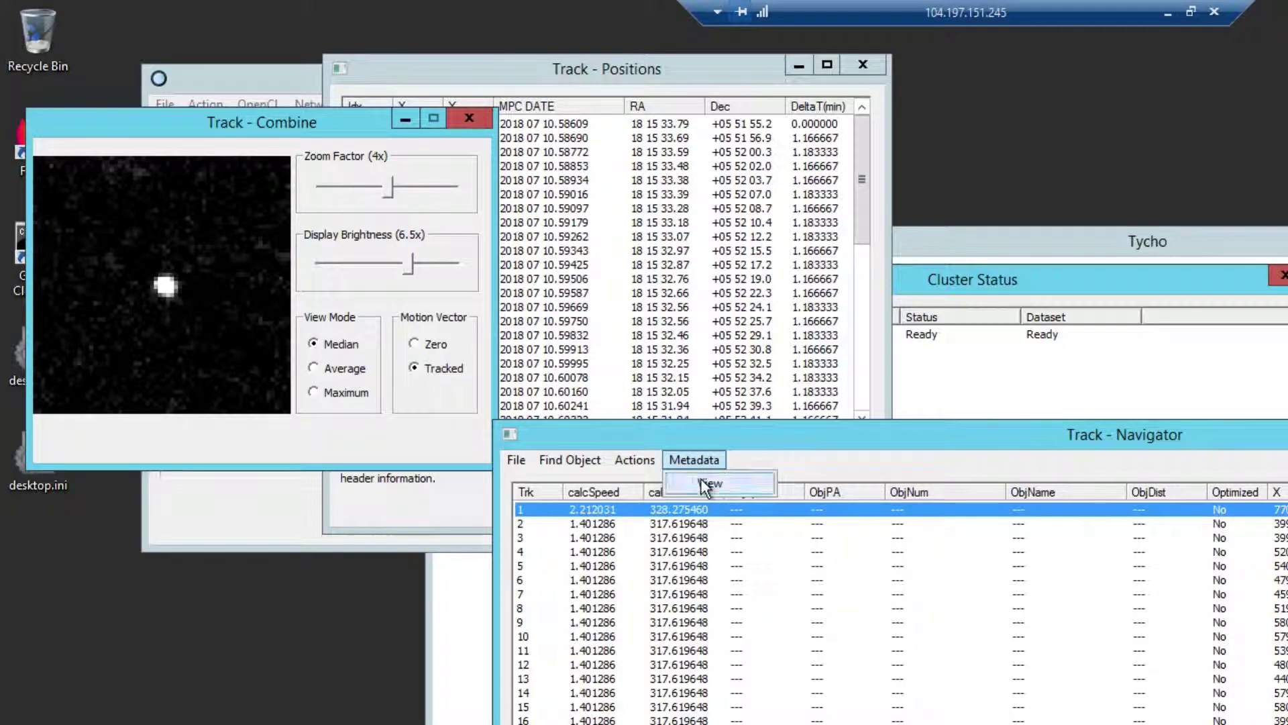
drag(362, 135, 470, 186)
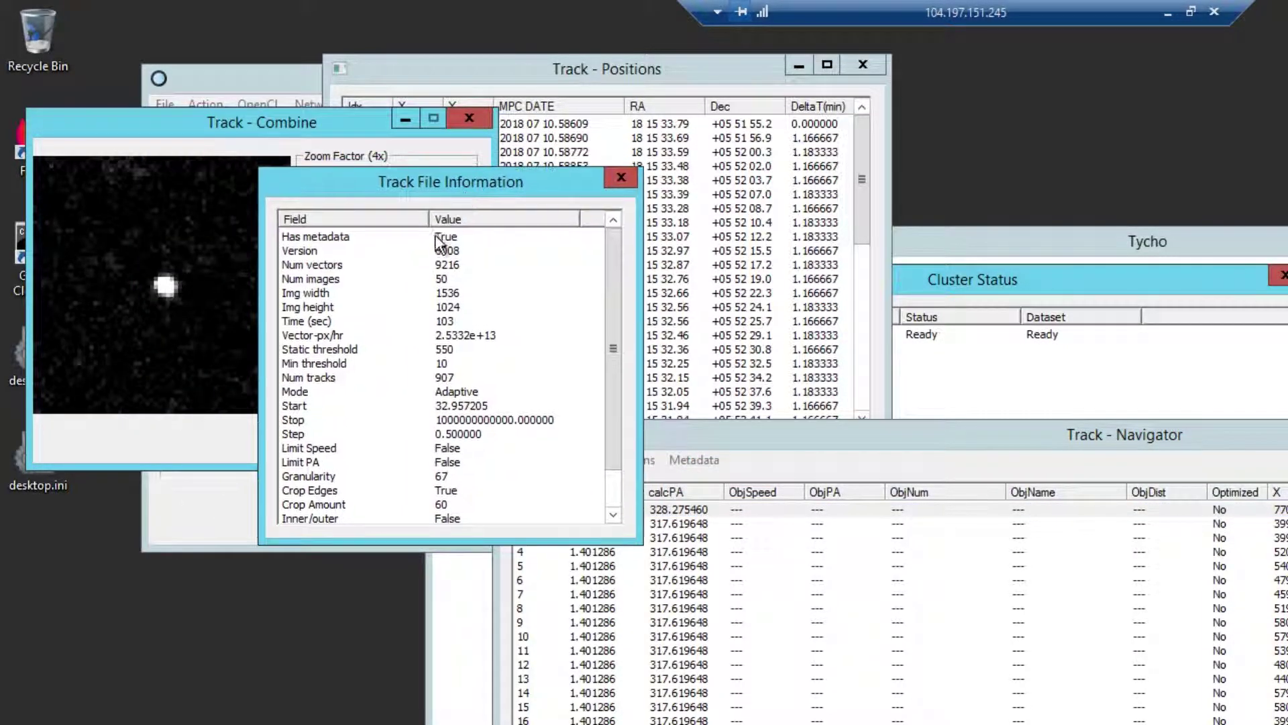
click(325, 322)
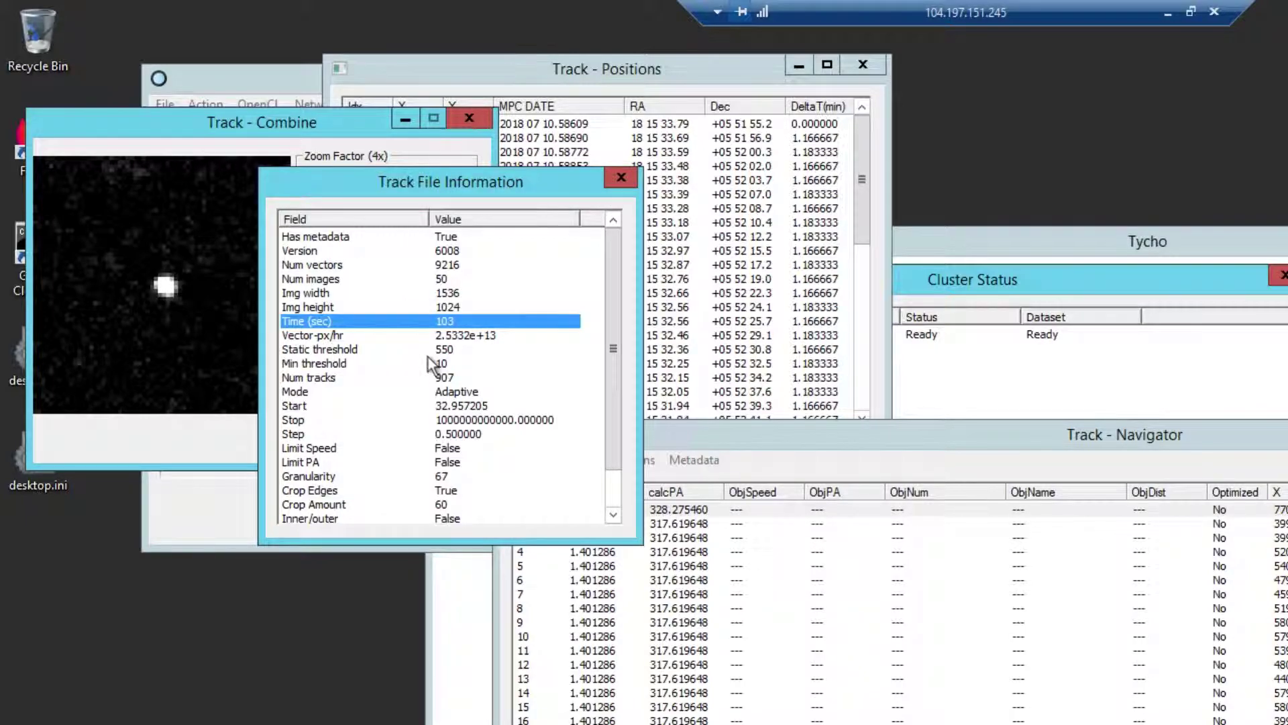
click(619, 178)
Step: Open track 1 in the Image Viewer and zoom the image to 4x
drag(642, 437, 396, 216)
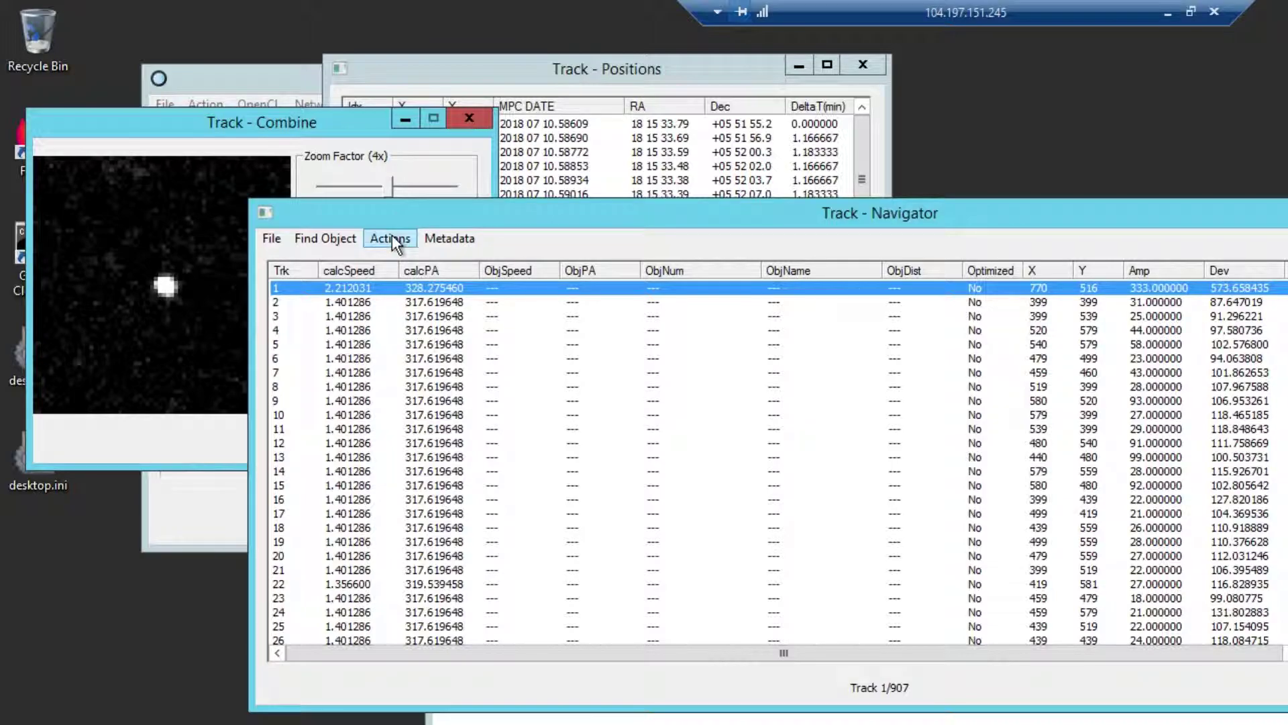
double_click(381, 292)
drag(500, 217, 769, 368)
drag(631, 135, 559, 74)
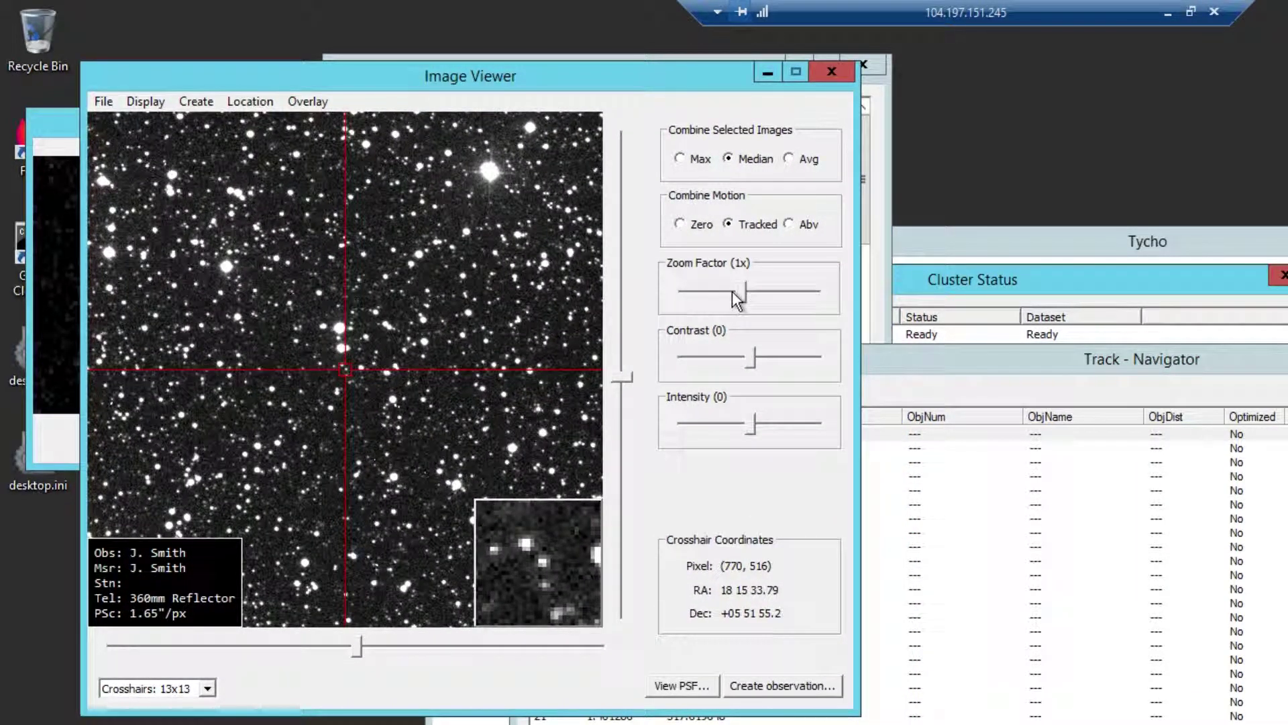
drag(739, 294, 778, 299)
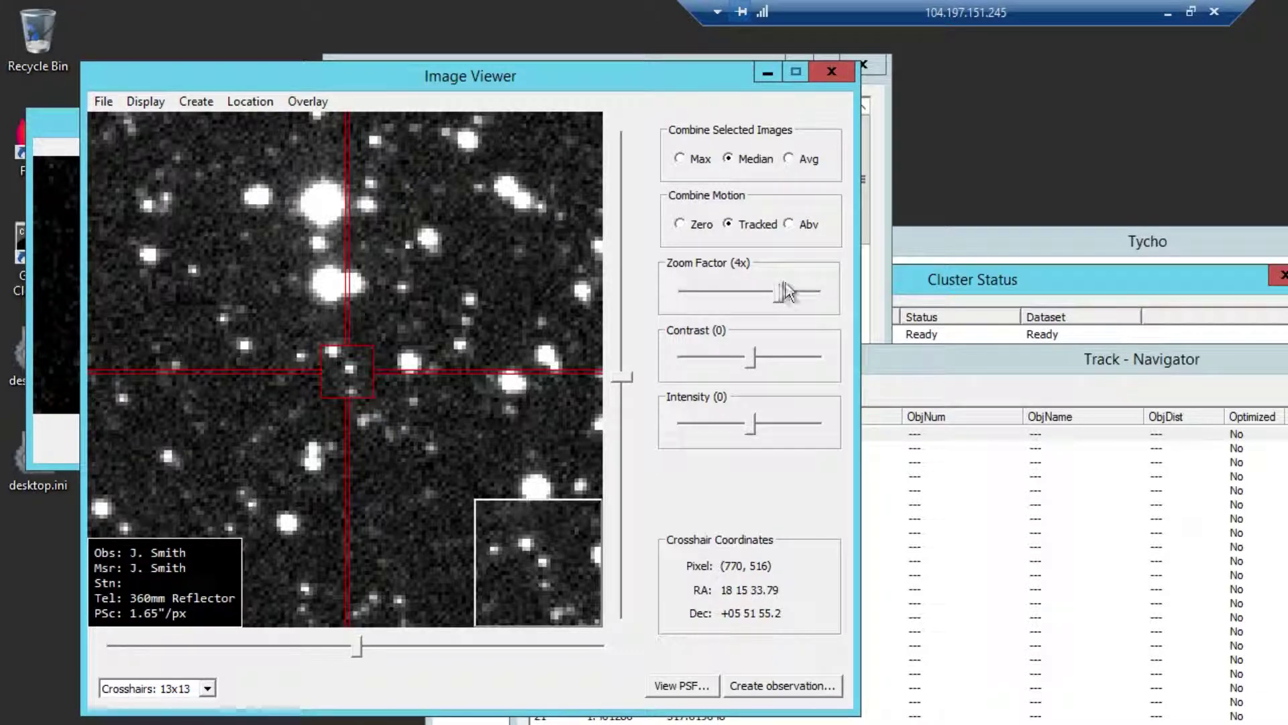
Step: Place the track positions list beside the Image Viewer and select the track's first position
click(880, 131)
drag(636, 65, 1266, 70)
click(1095, 131)
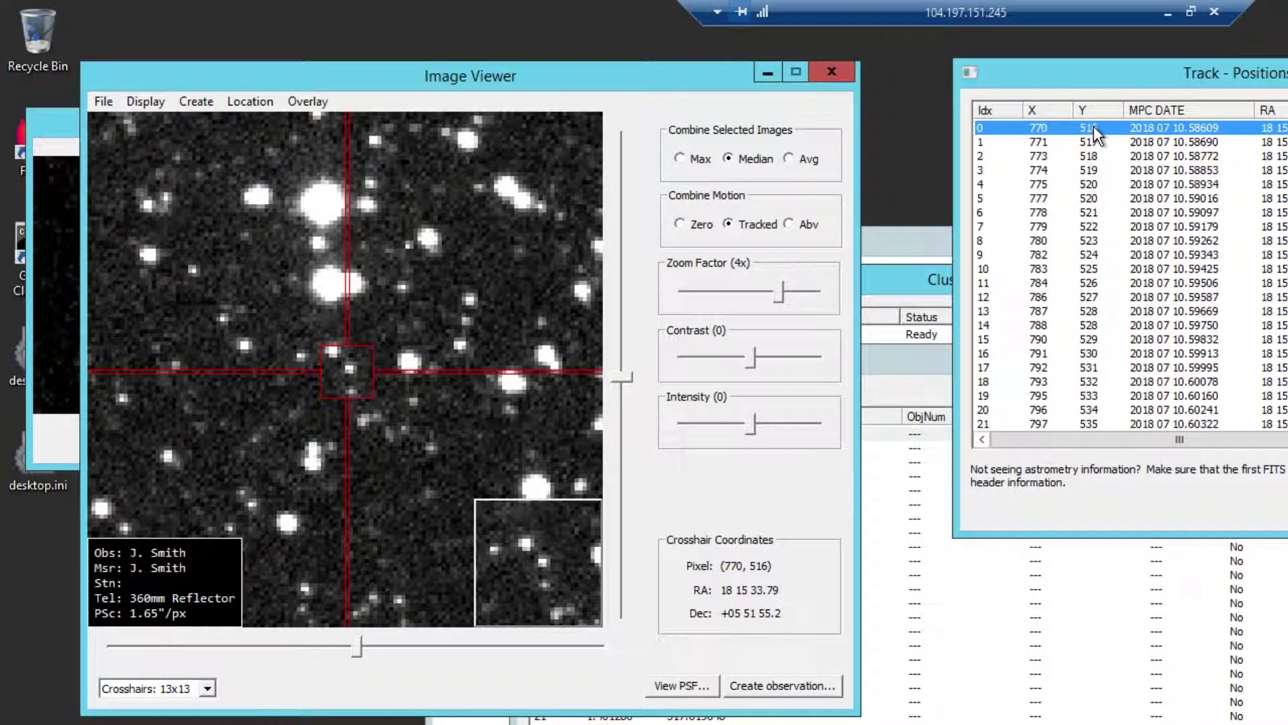
Step: Inspect track 2 in the combined track view at 1x zoom and return to track 1
click(919, 351)
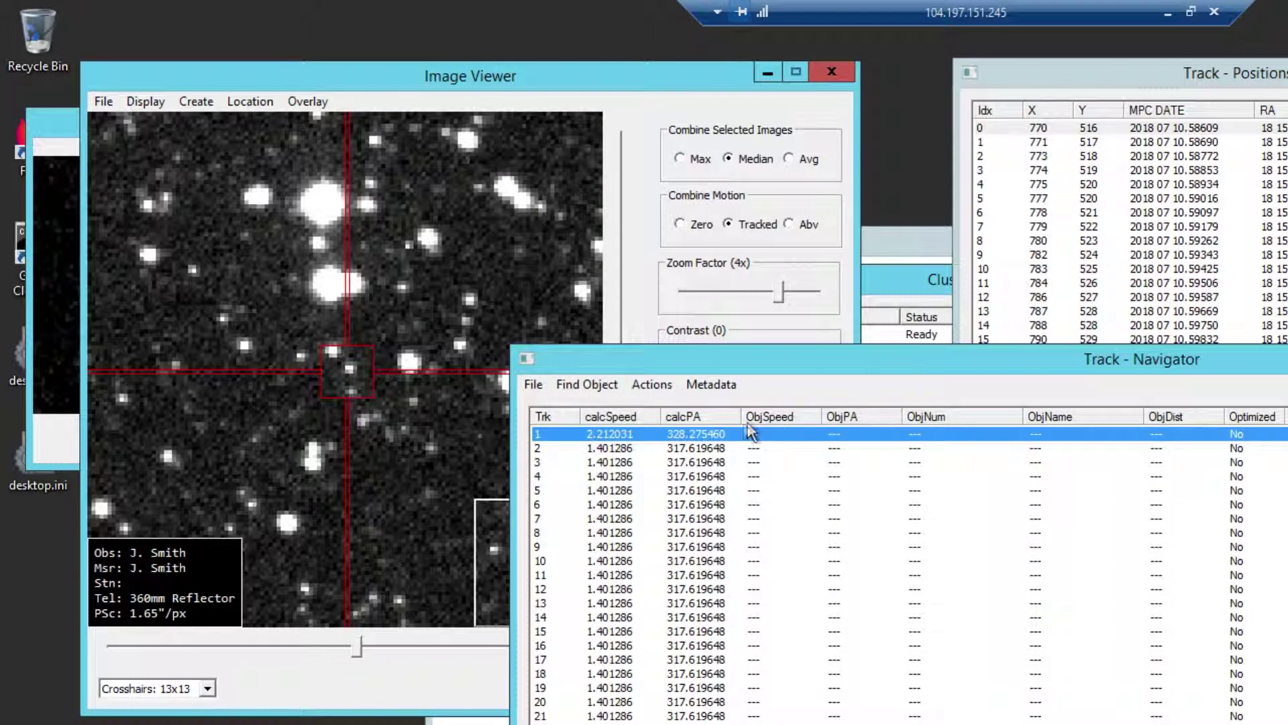
click(656, 448)
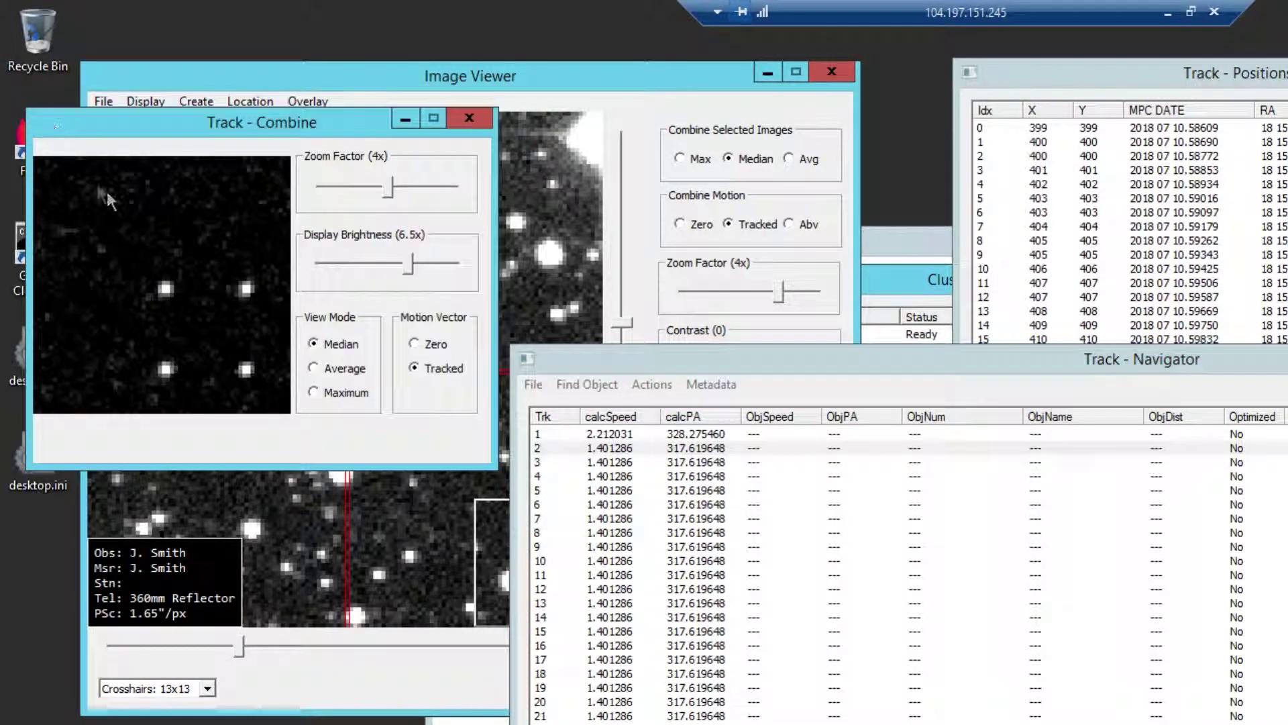
drag(389, 195, 321, 193)
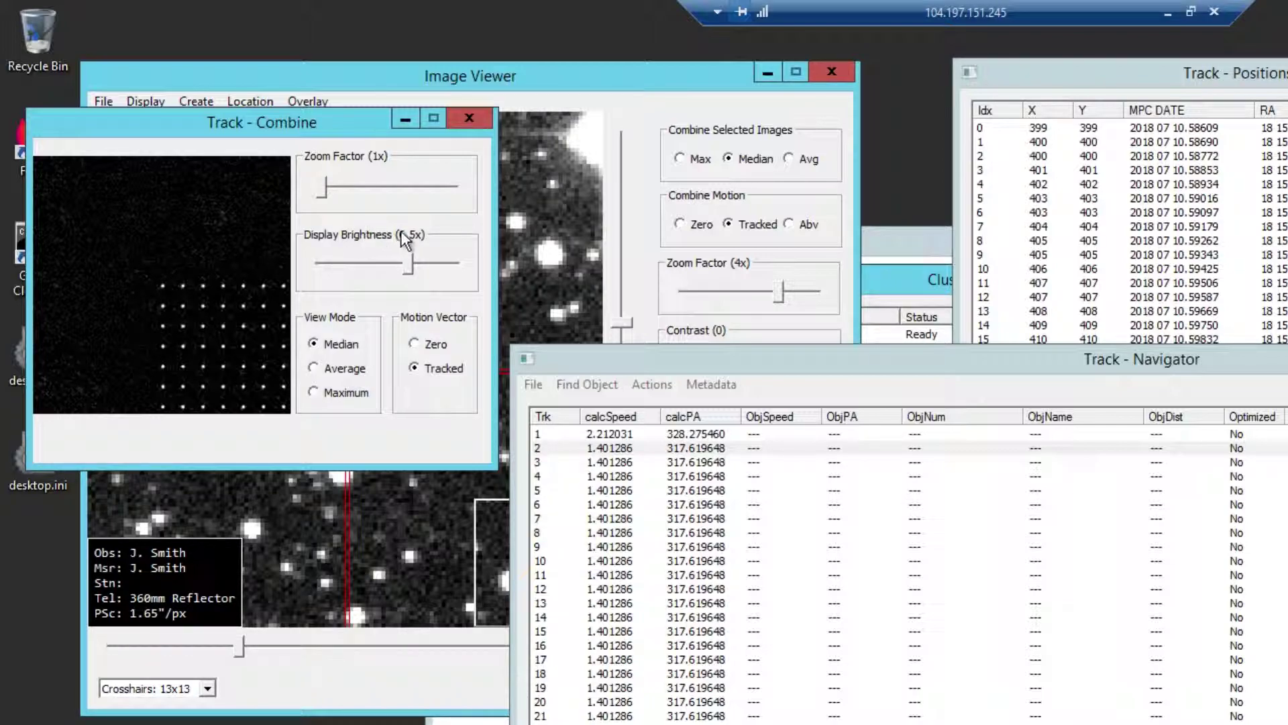
click(596, 434)
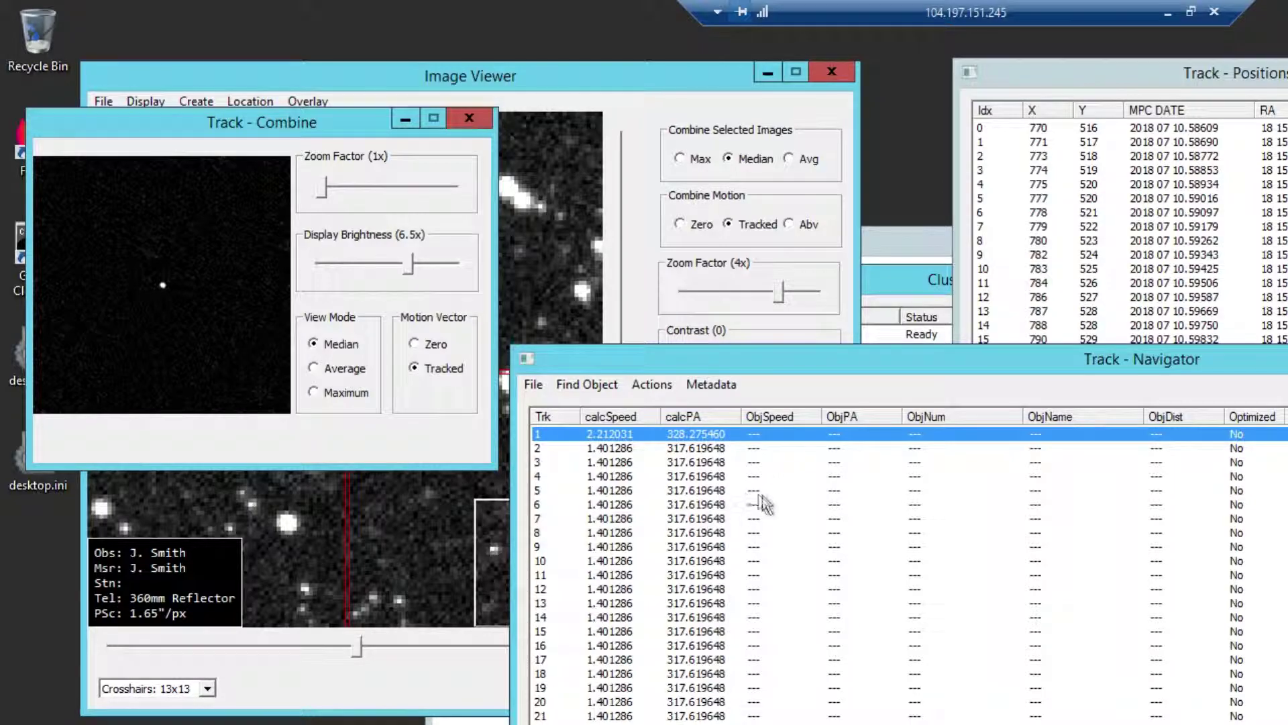
Step: Review the track list, reopen the track file metadata and rearrange the result windows around it
drag(745, 369, 572, 170)
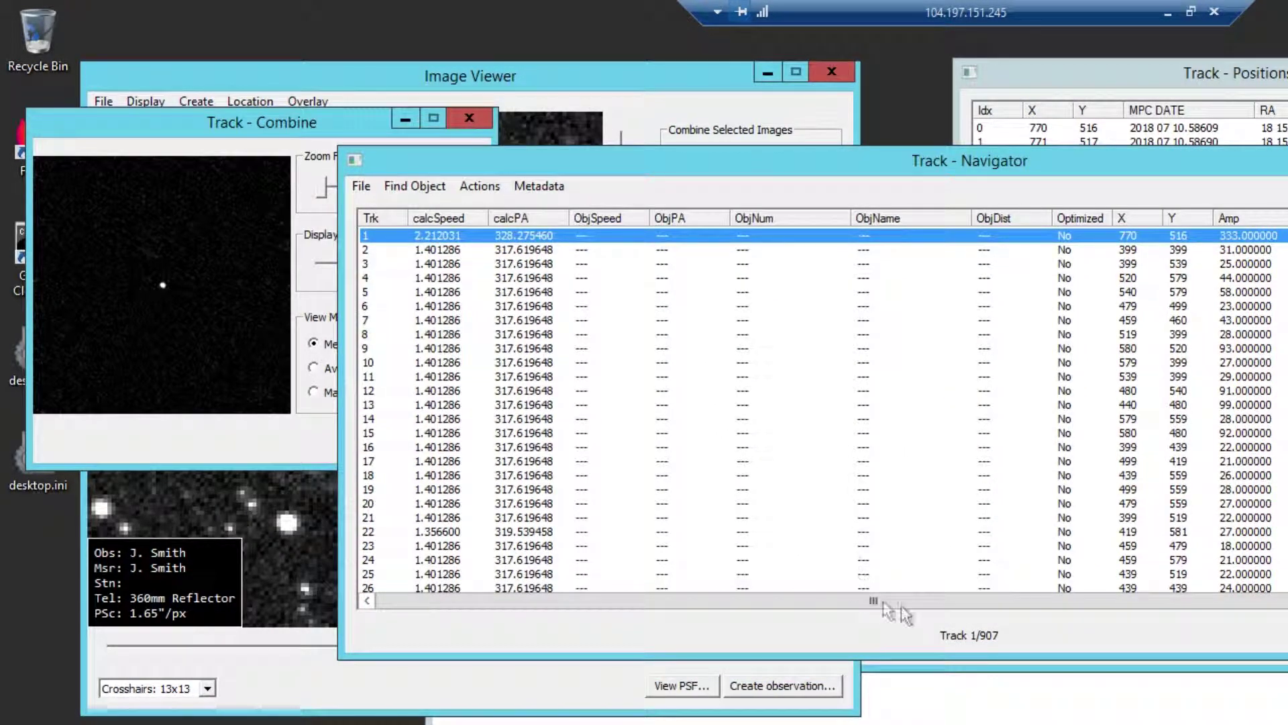
drag(624, 173, 767, 441)
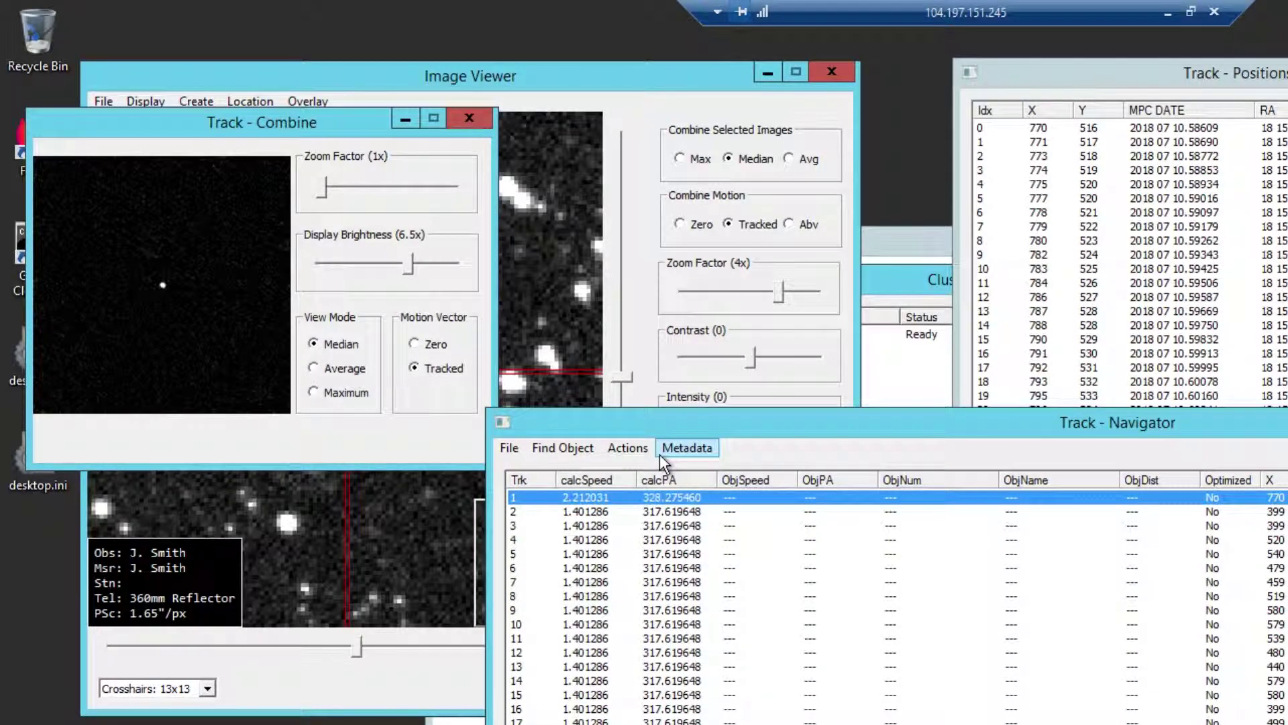
click(680, 448)
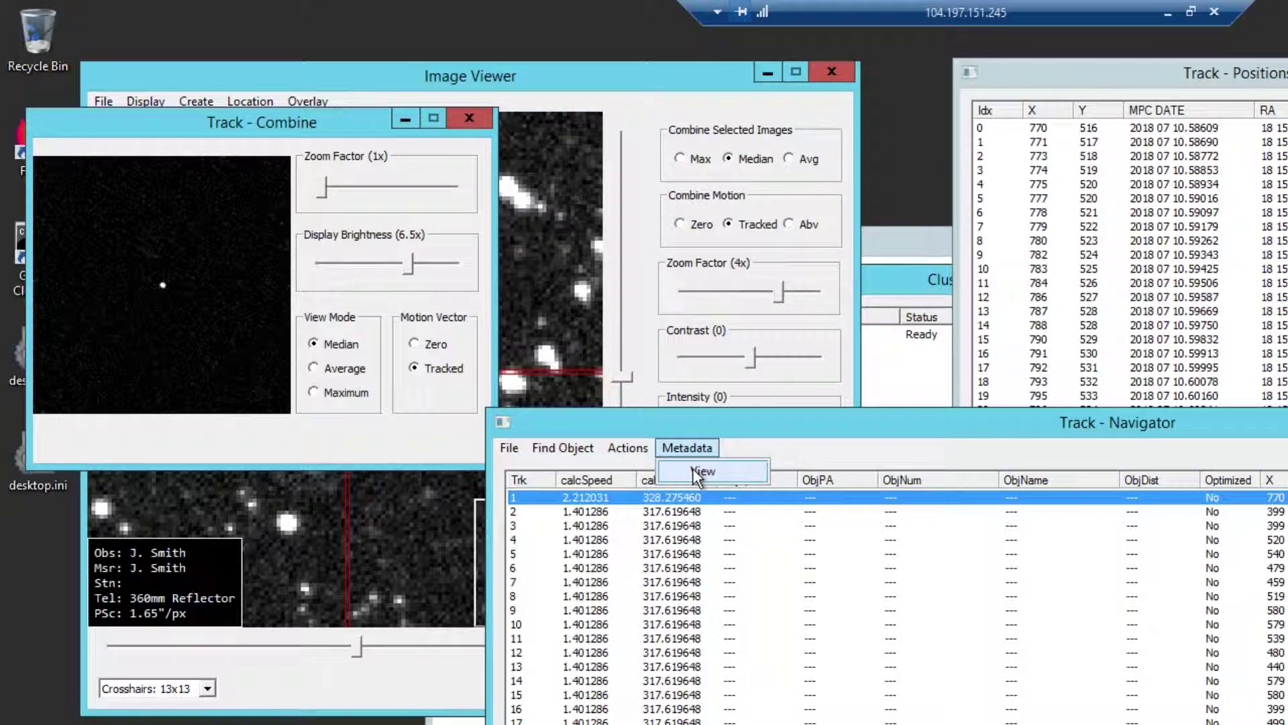
click(697, 471)
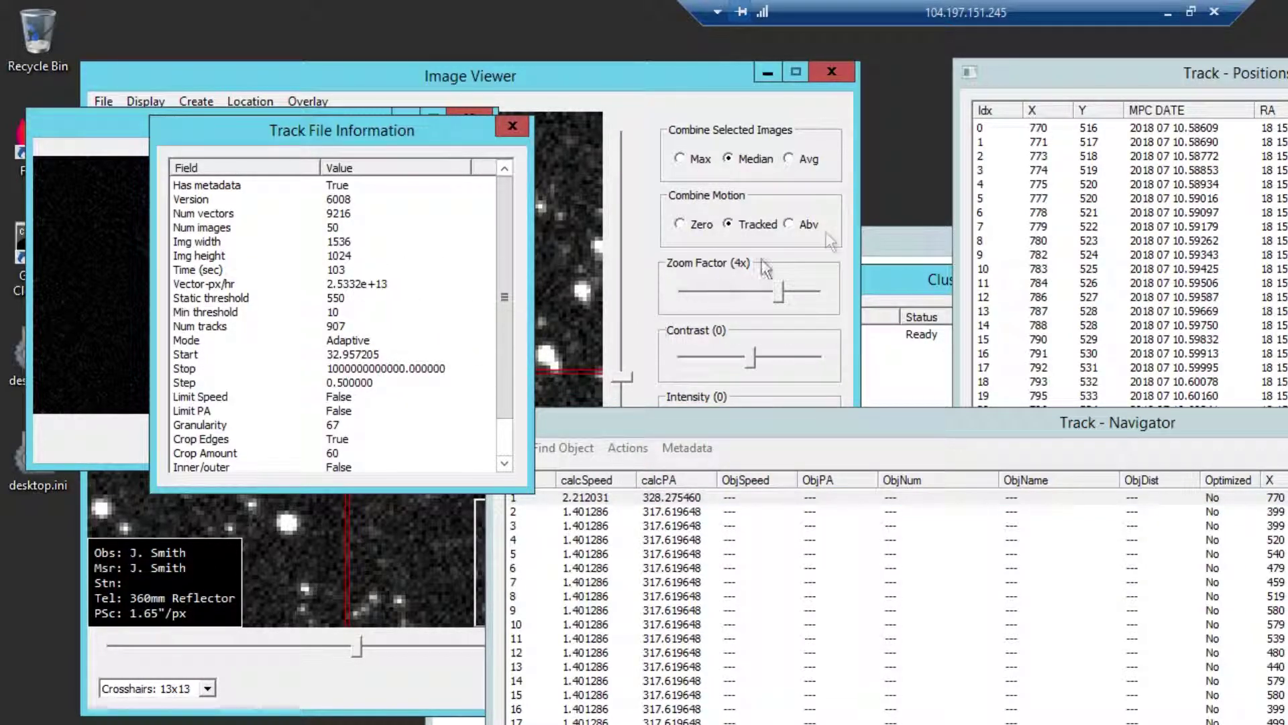
drag(1081, 74, 1287, 362)
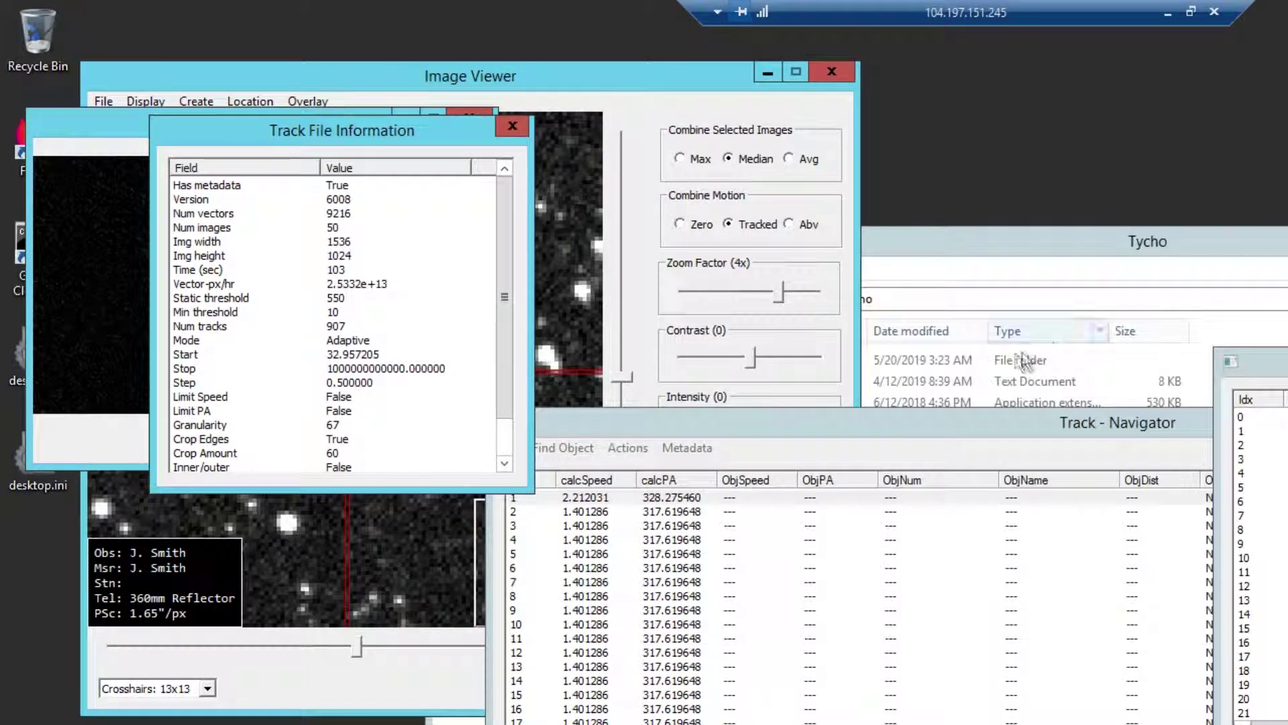
drag(976, 422, 799, 469)
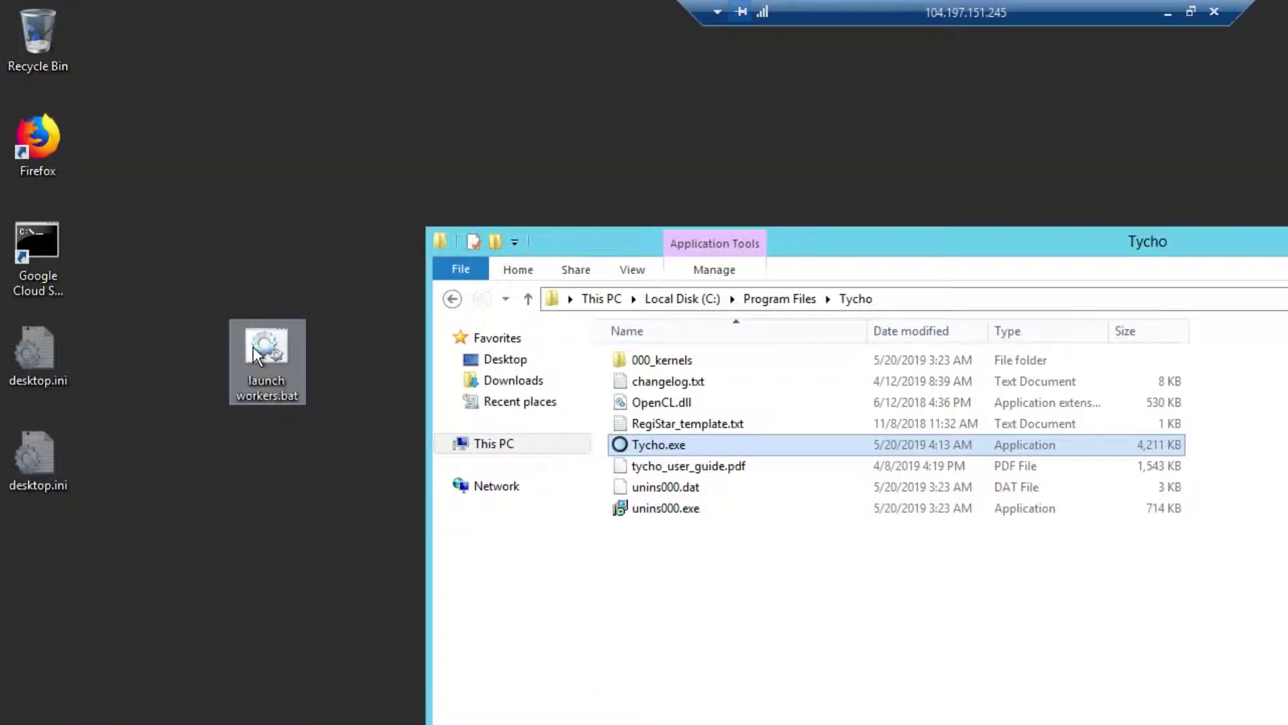
Step: Launch Tycho.exe again and open the worker node configuration for this machine
double_click(695, 447)
drag(796, 303, 684, 180)
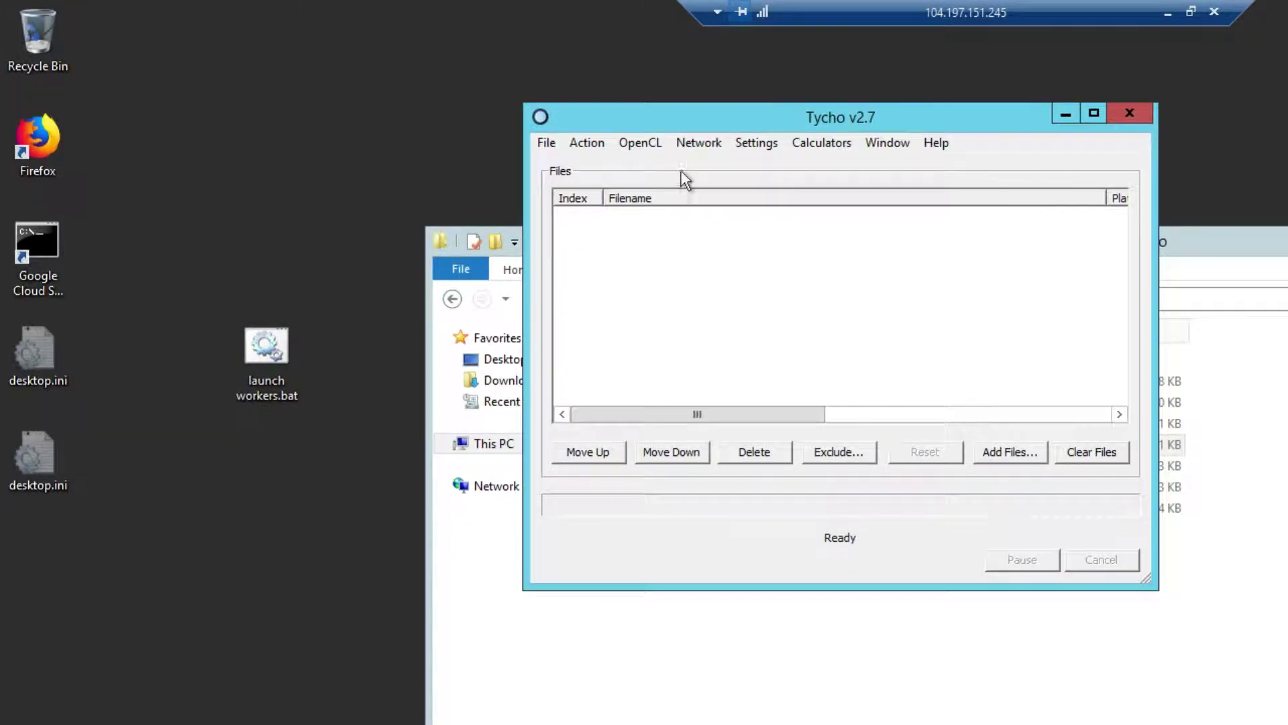
click(689, 143)
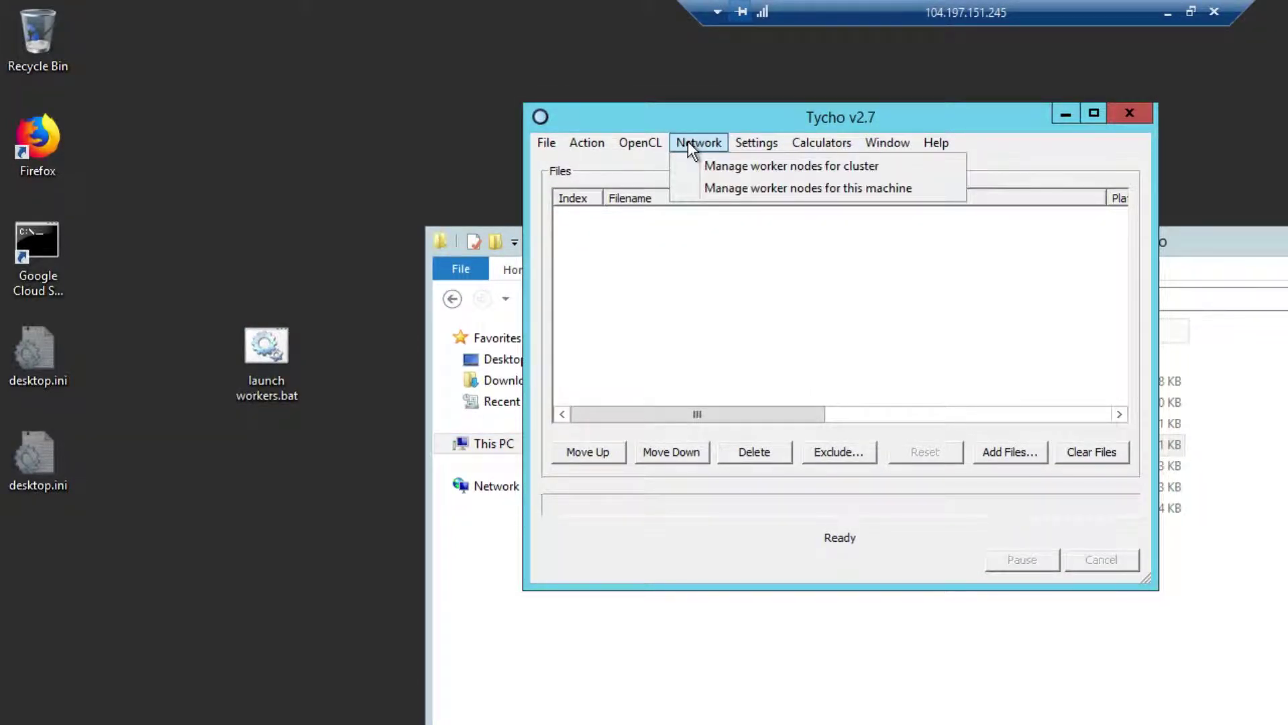
click(718, 189)
drag(727, 151, 664, 107)
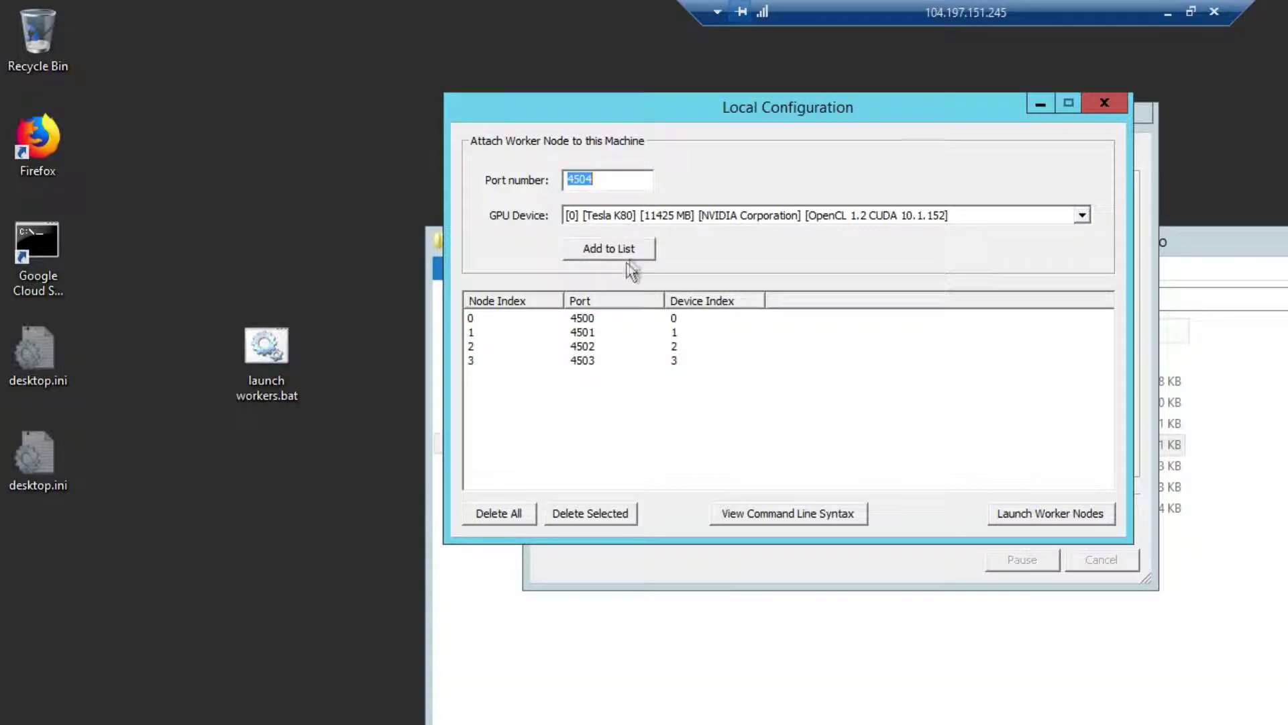
Step: Delete all worker nodes attached to this machine and reopen the local configuration with an empty list
click(497, 510)
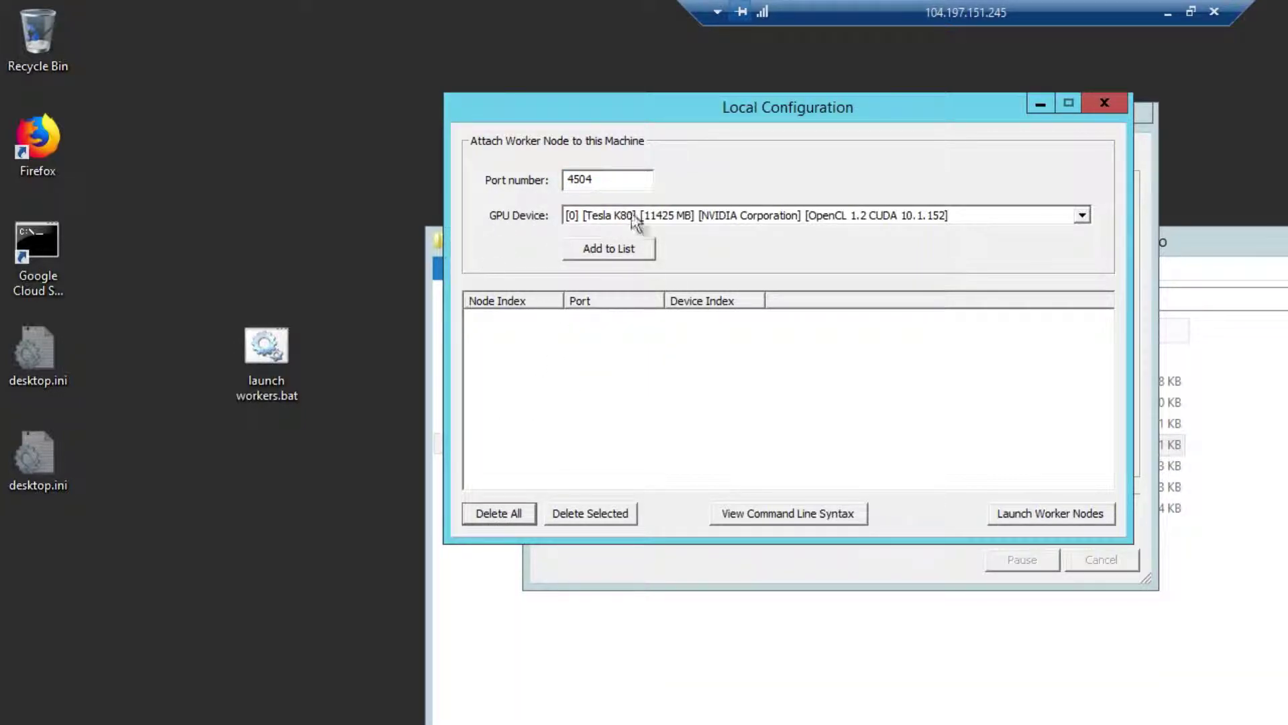
key(Tab)
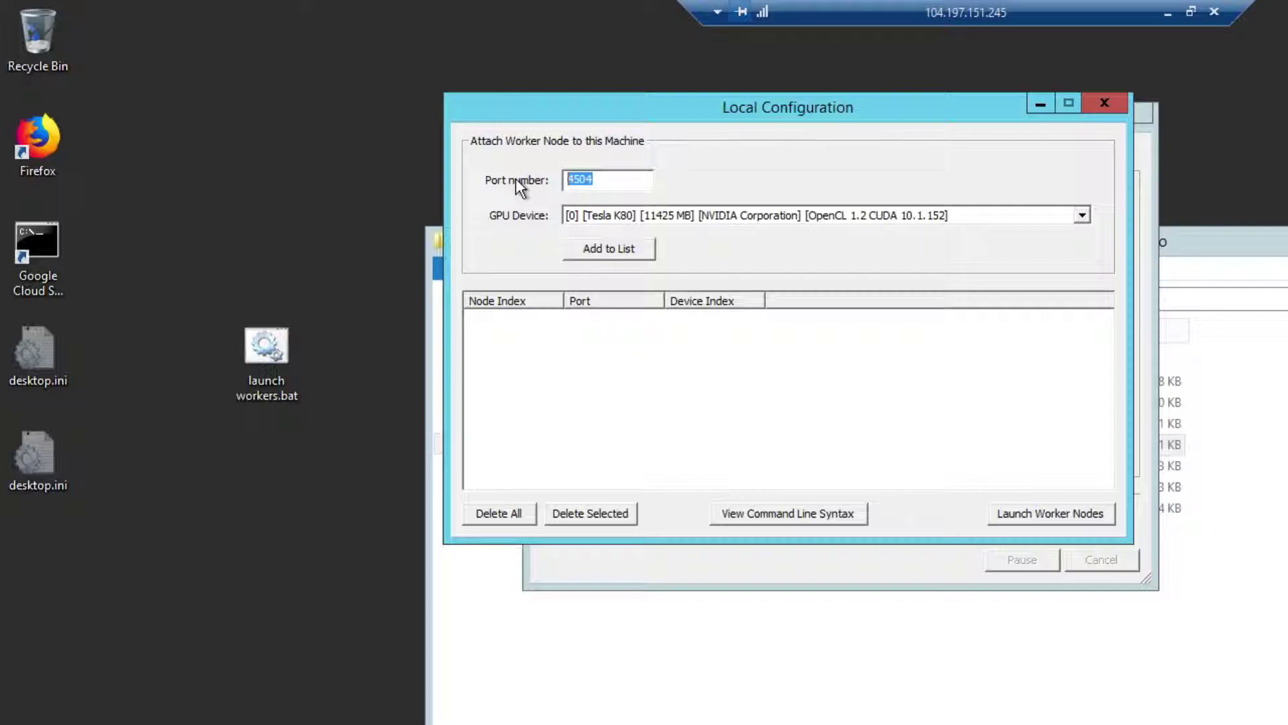
click(1105, 102)
click(698, 142)
click(695, 190)
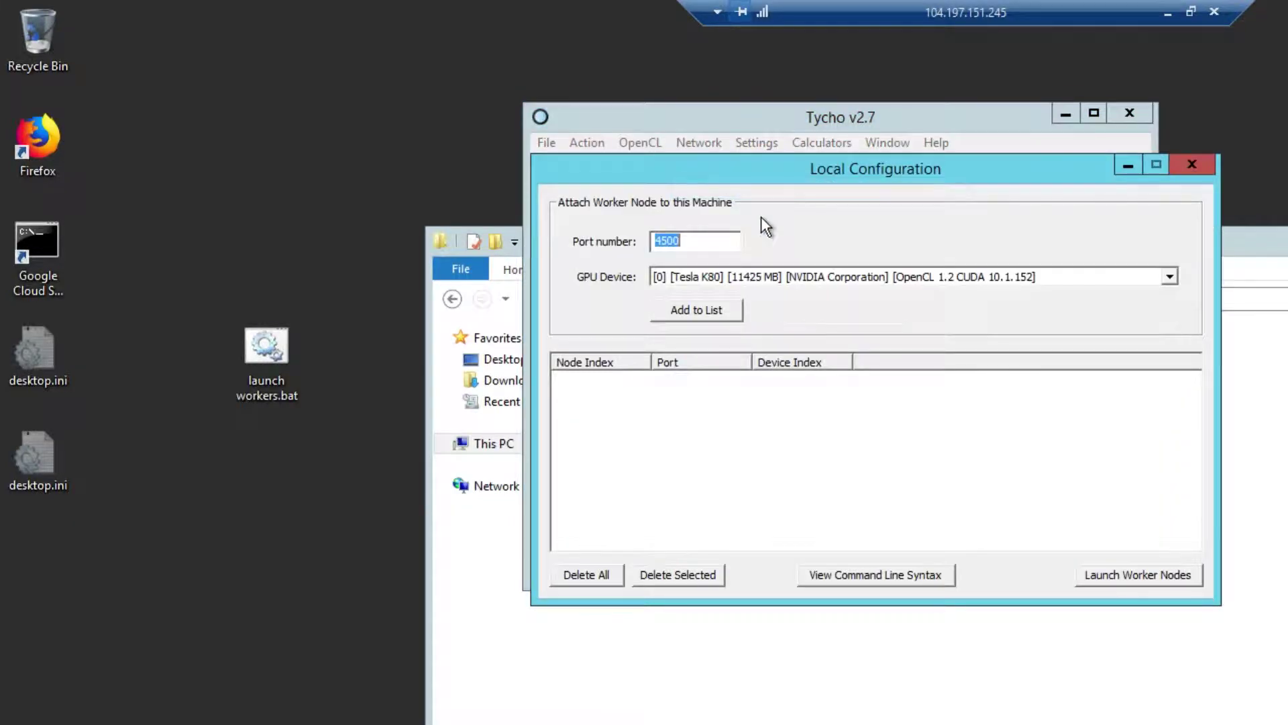
Step: Attach four worker nodes to this machine on ports 4500 to 4503, assigning Tesla K80 devices 0 to 3 in order
click(688, 277)
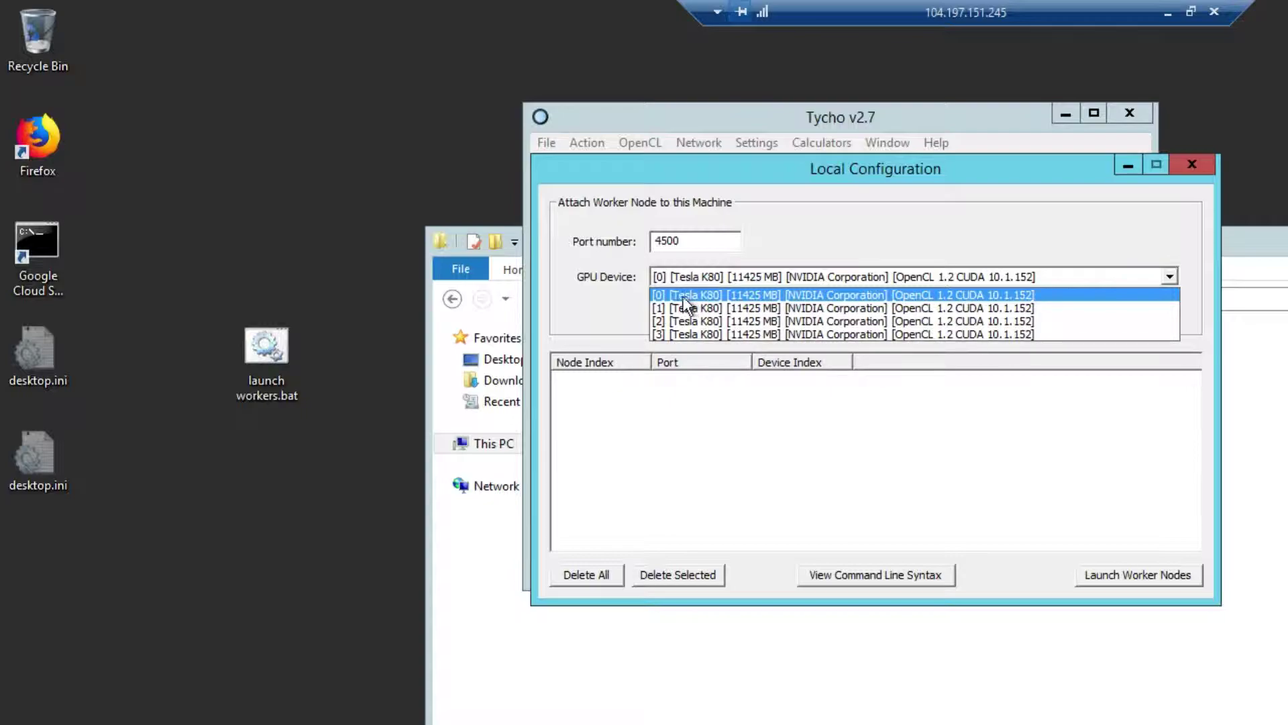
click(661, 296)
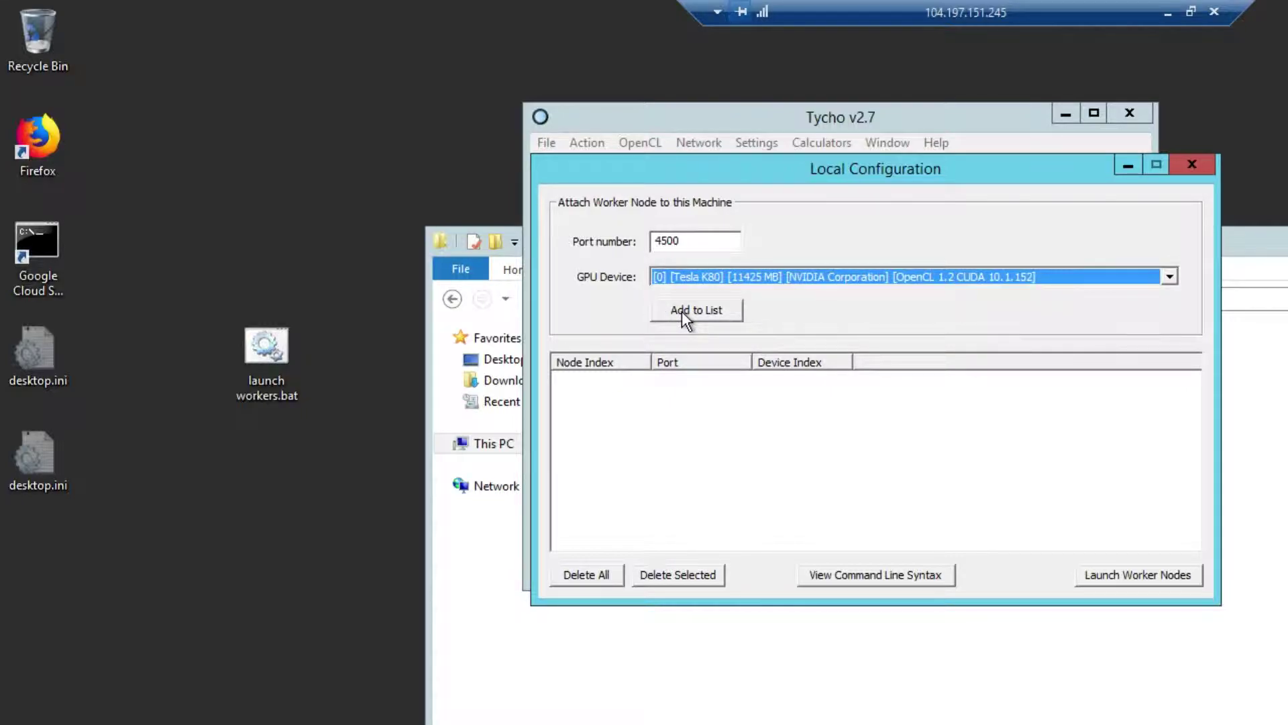
click(682, 312)
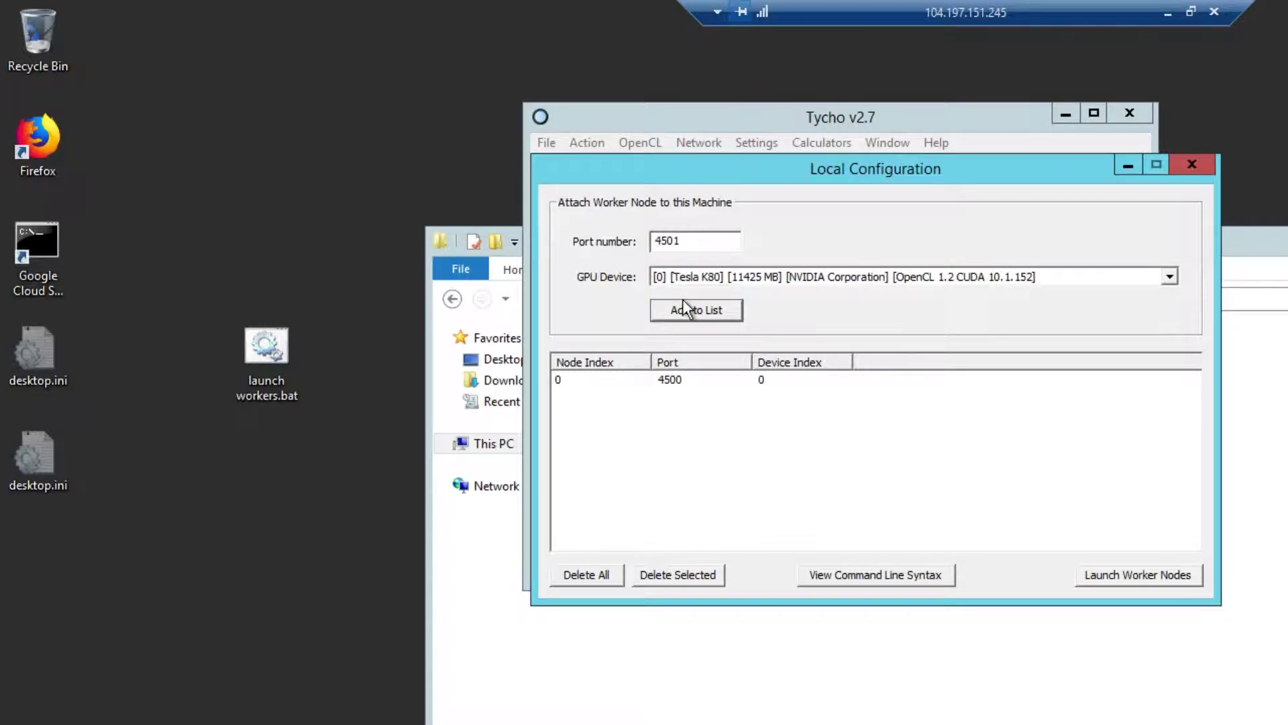
click(682, 280)
click(679, 308)
click(677, 308)
click(674, 279)
click(678, 322)
click(681, 310)
click(685, 278)
click(682, 328)
click(674, 307)
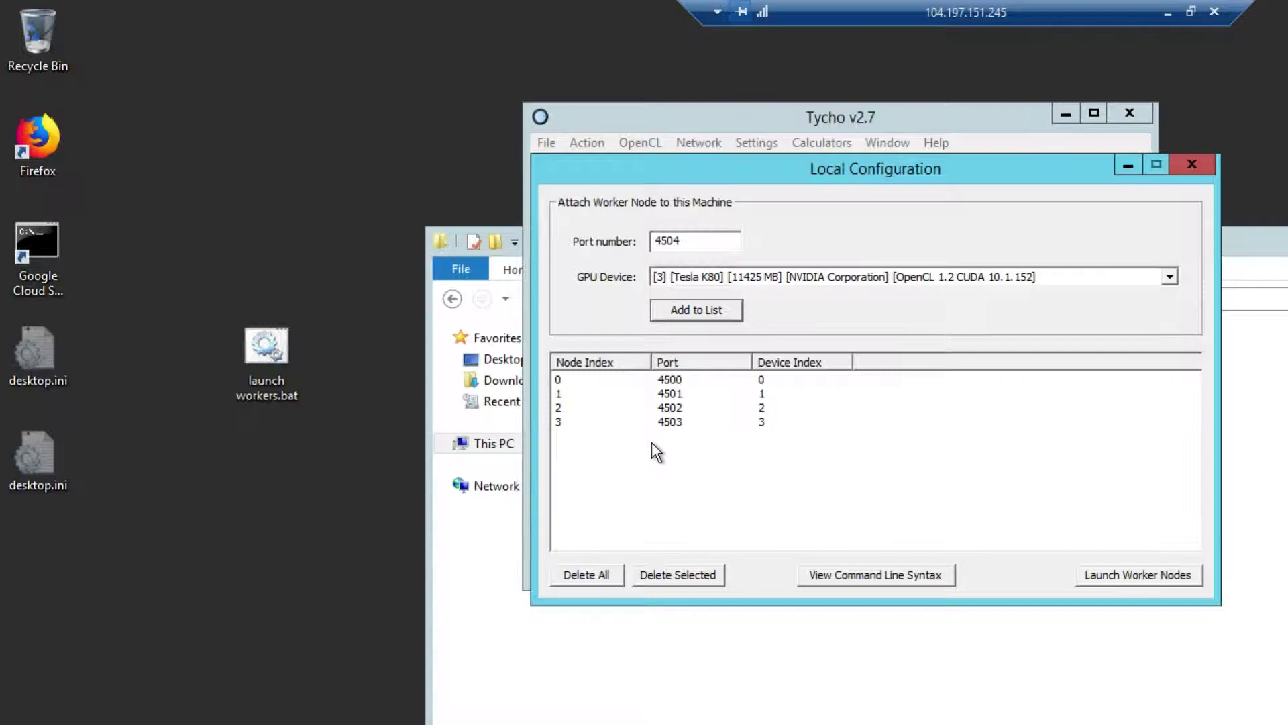
Step: View the command line syntax for the four worker nodes and open launch workers.bat in Notepad
click(842, 574)
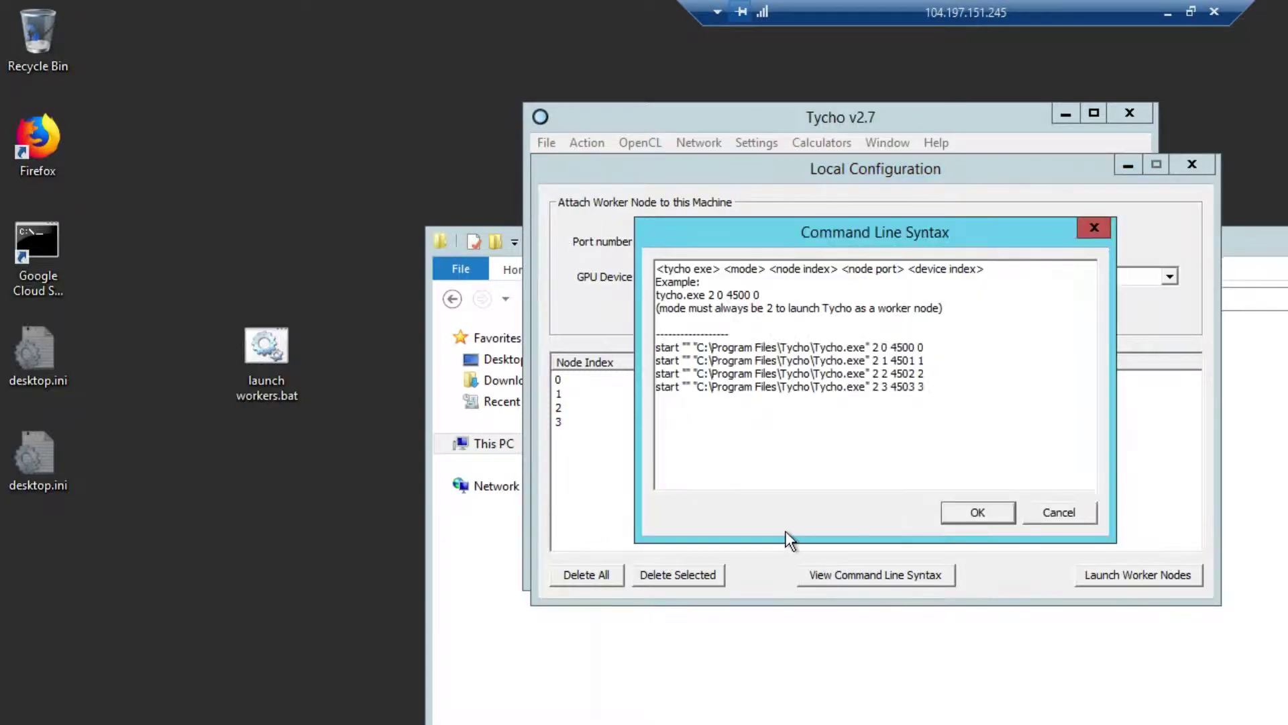
drag(934, 389, 604, 343)
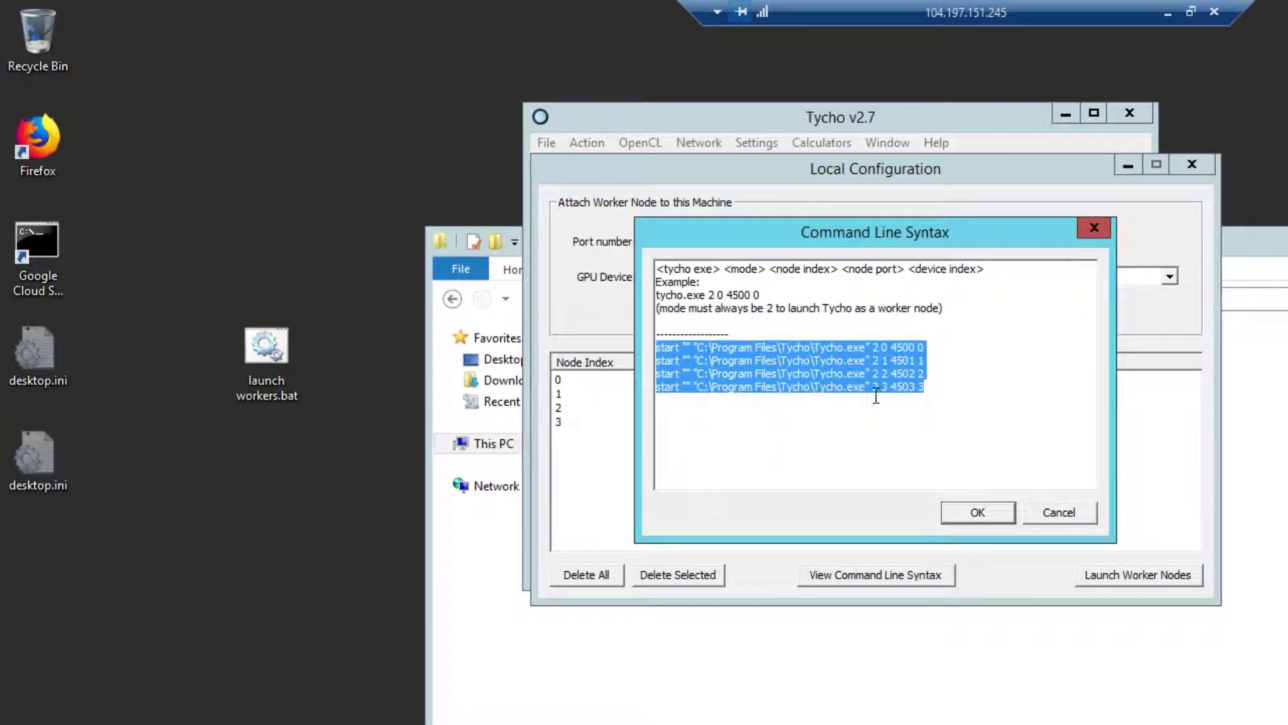
click(294, 355)
right_click(297, 349)
click(310, 388)
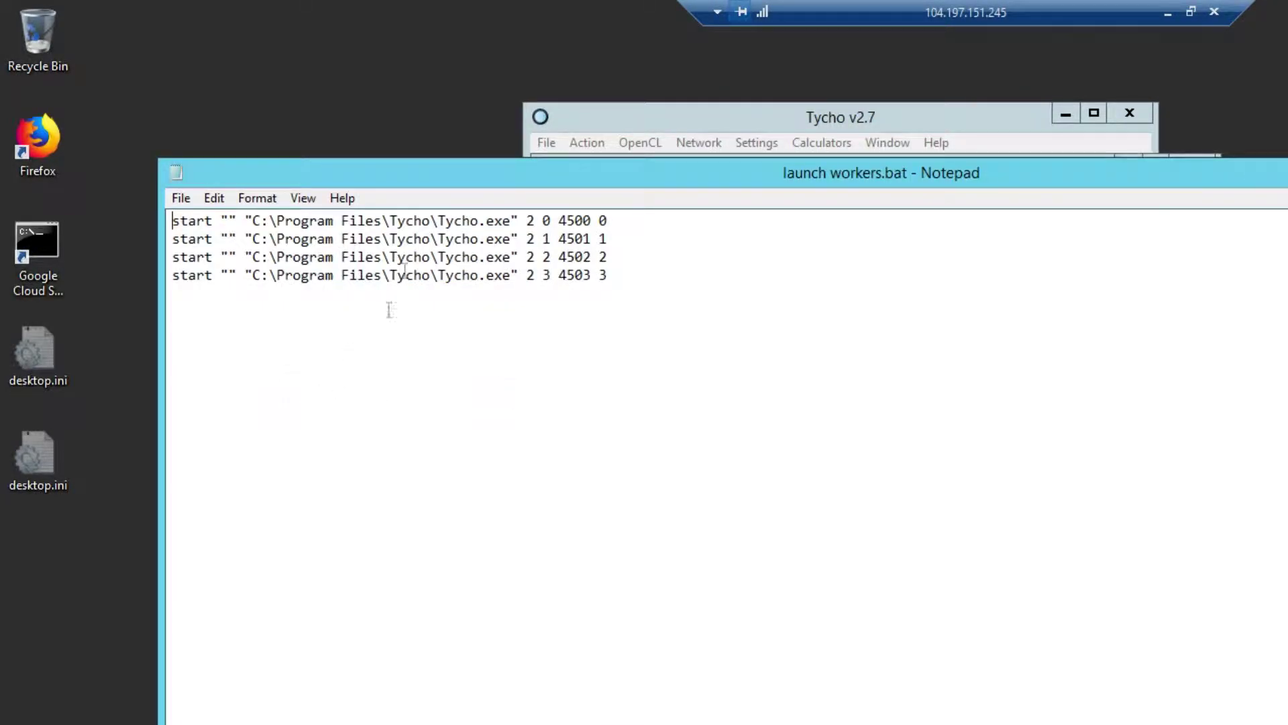
Step: Compare the batch file's start commands side by side with the command line syntax and close the file
drag(399, 176, 329, 406)
drag(687, 235, 758, 129)
click(216, 516)
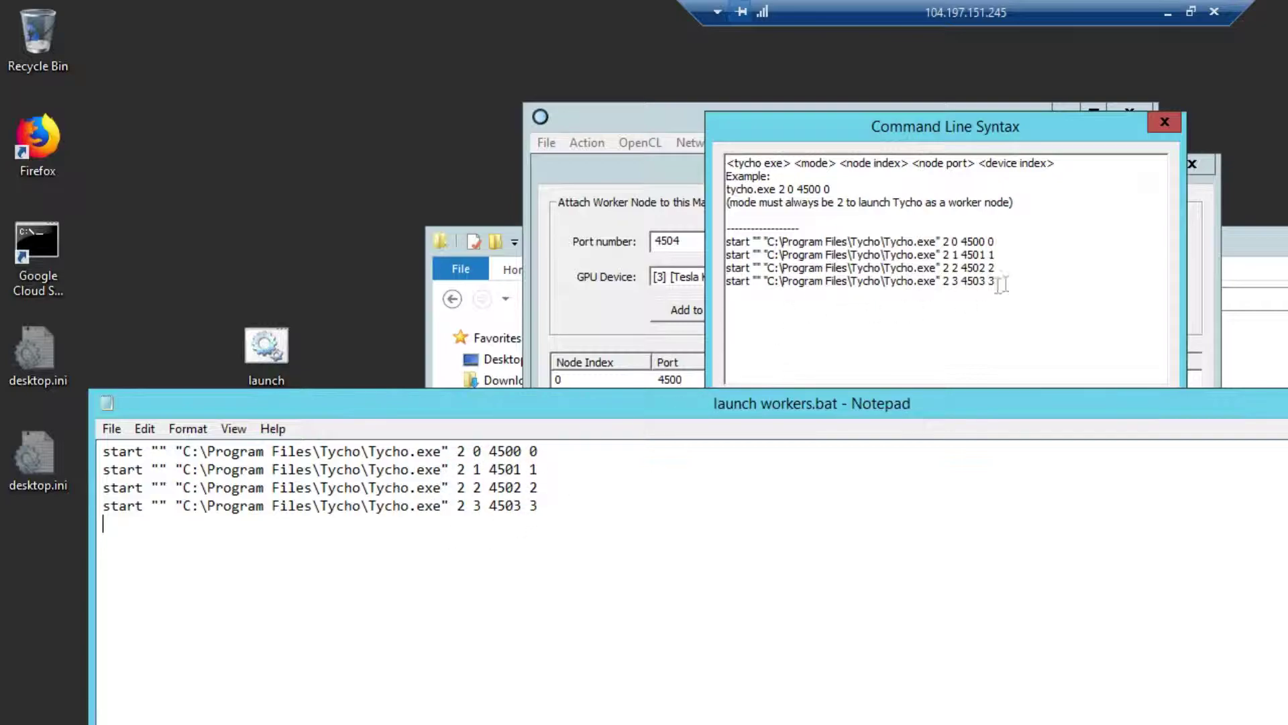
click(1024, 276)
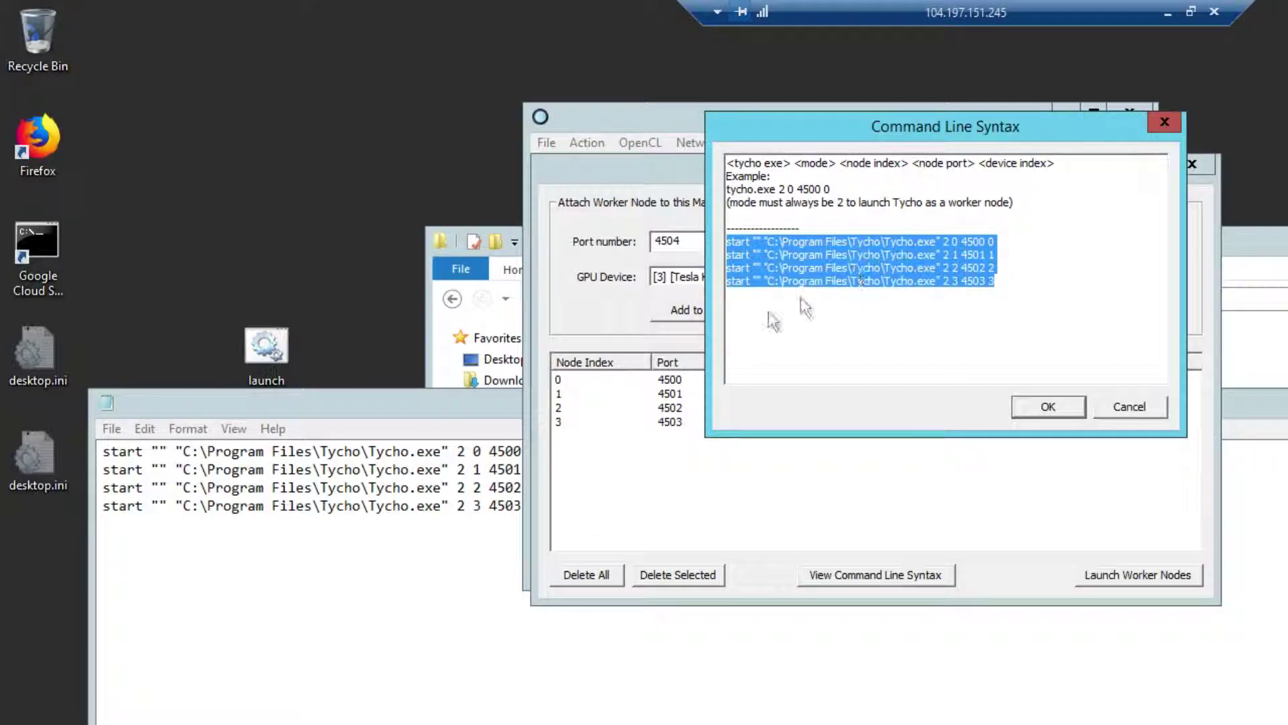
click(118, 436)
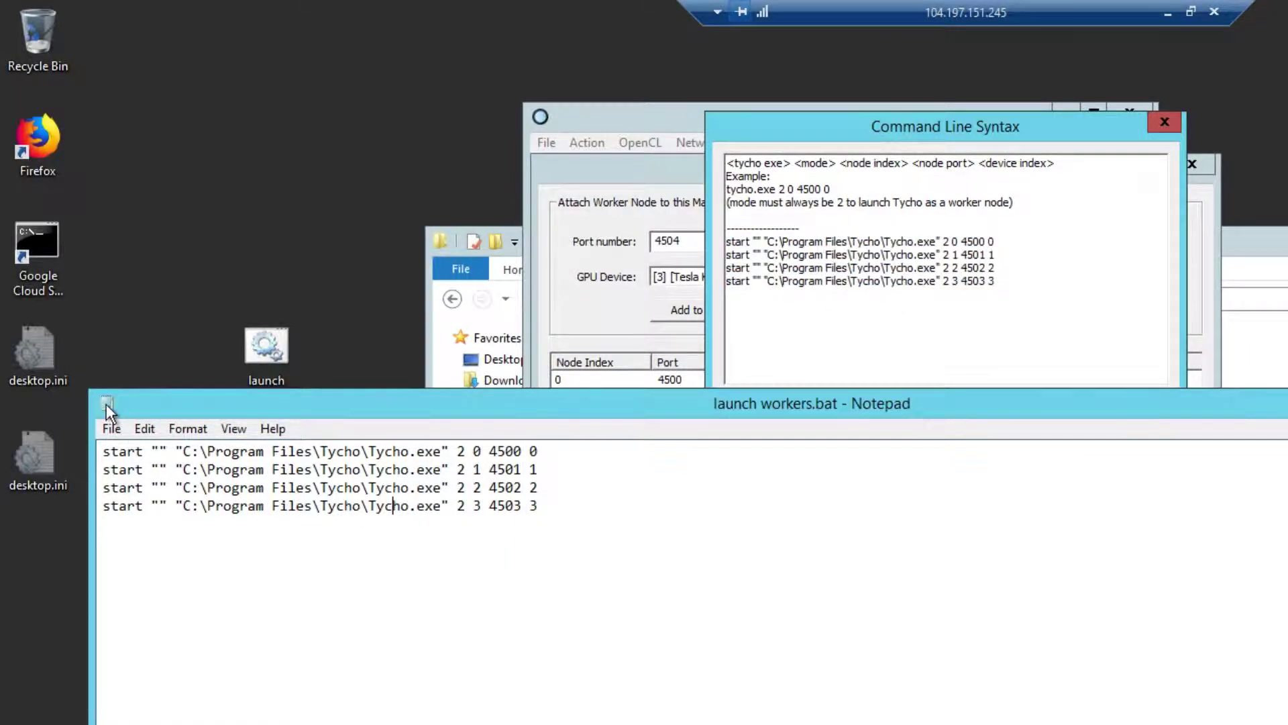
double_click(107, 402)
Step: Close the command line syntax and Tycho, and run launch workers.bat to start the worker nodes
click(241, 359)
click(1163, 121)
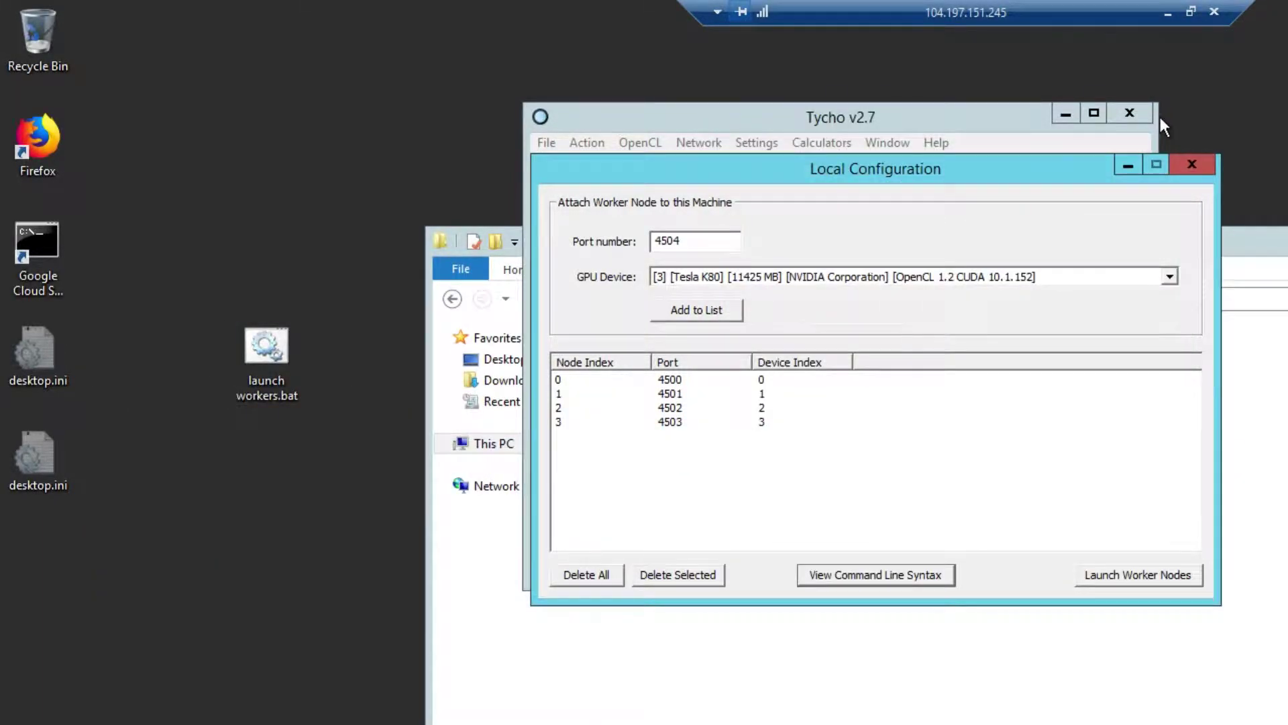
click(1129, 114)
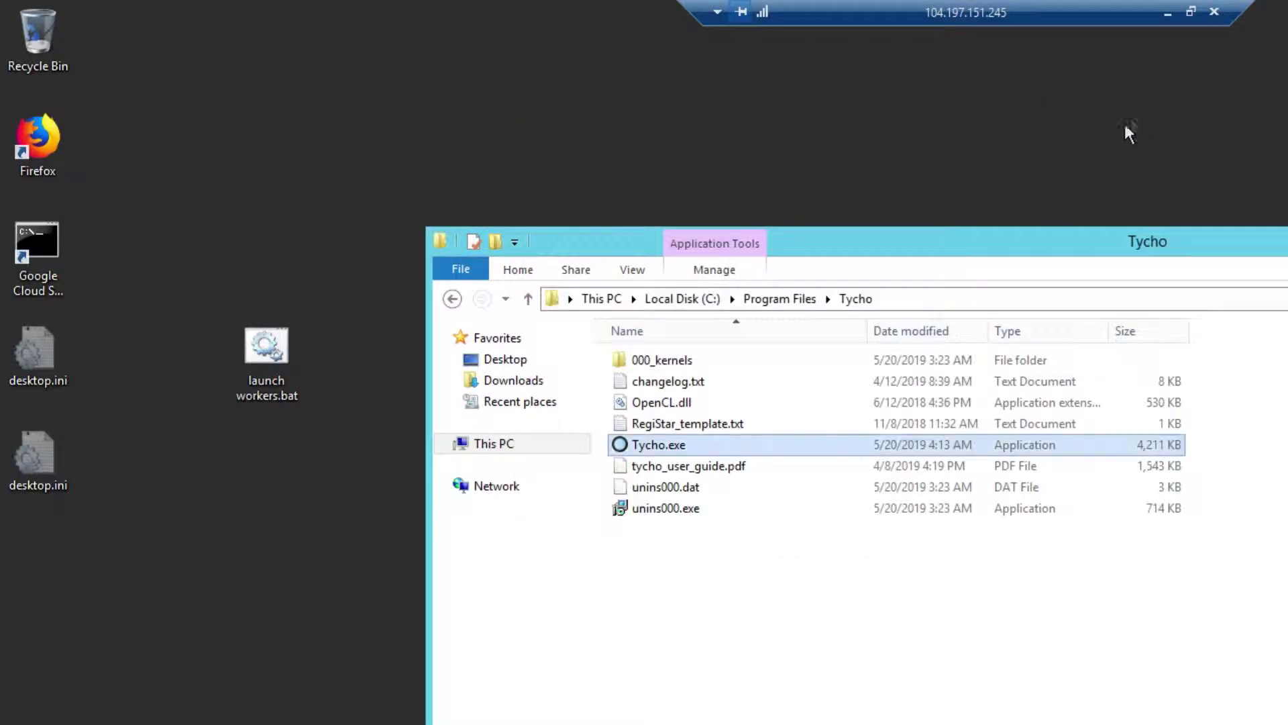
double_click(265, 346)
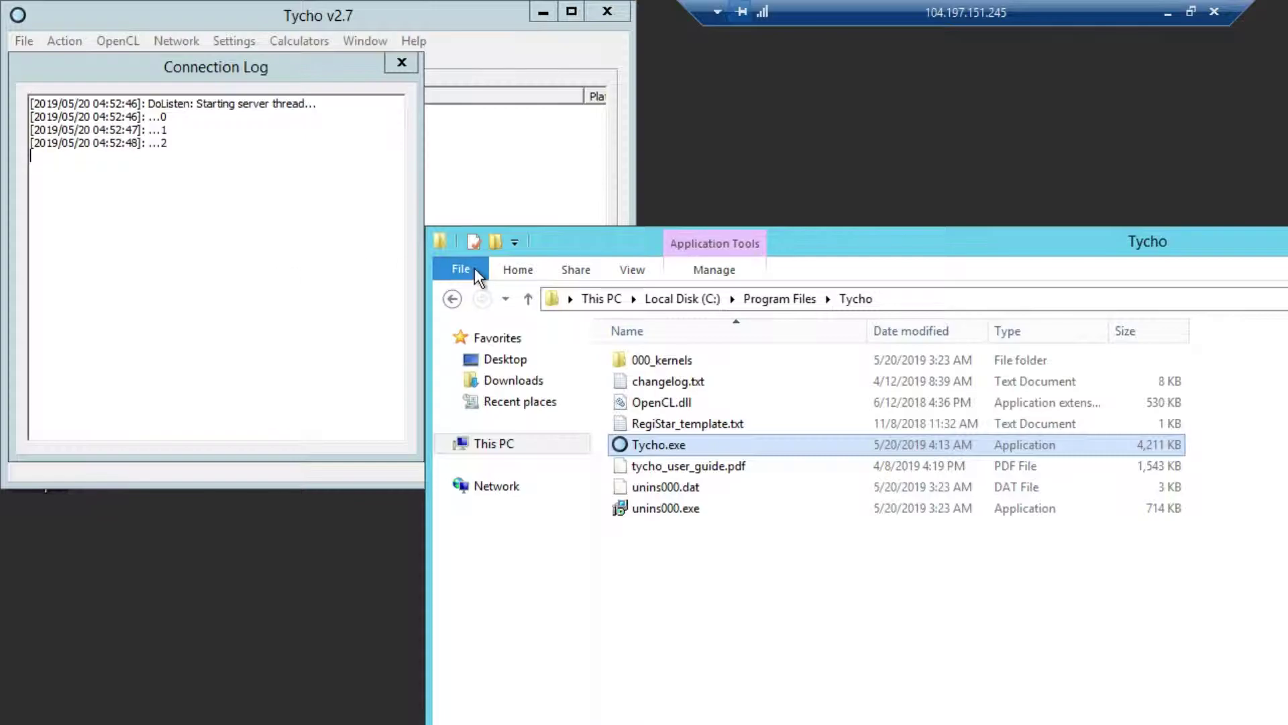
Step: Launch another Tycho.exe instance and open its worker node management for the cluster
click(310, 253)
double_click(702, 442)
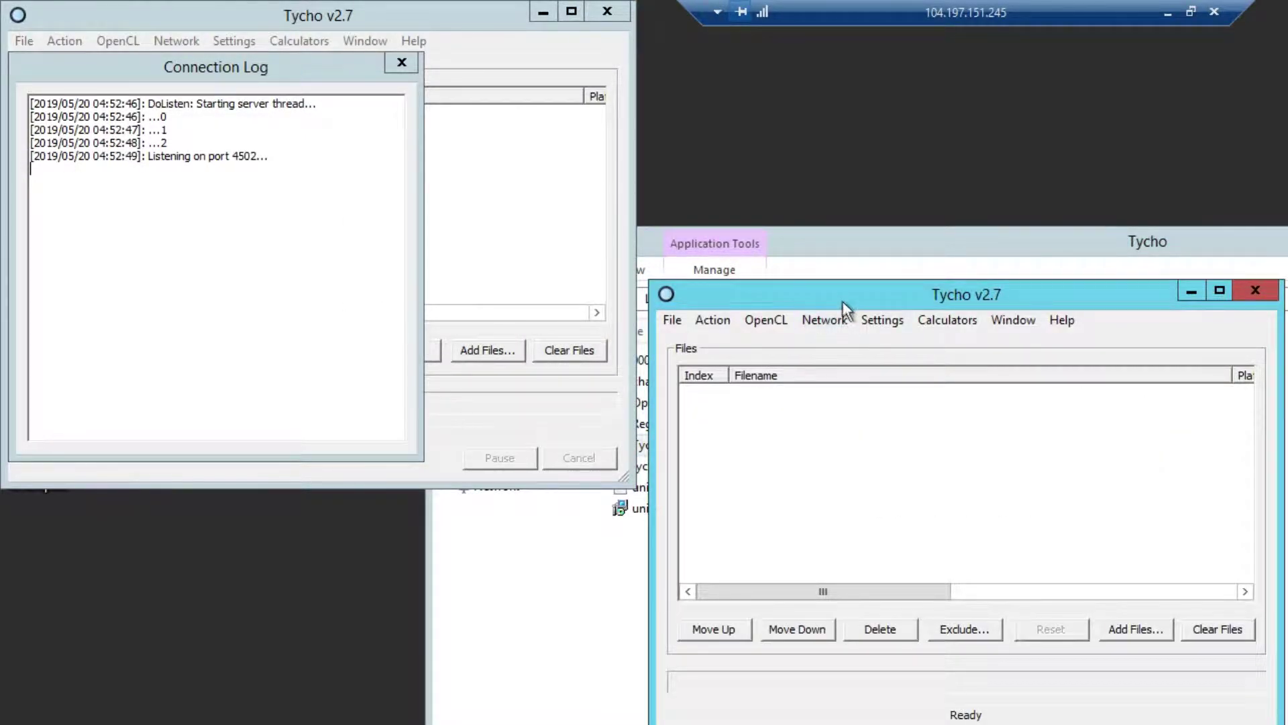
drag(843, 301, 815, 207)
click(799, 226)
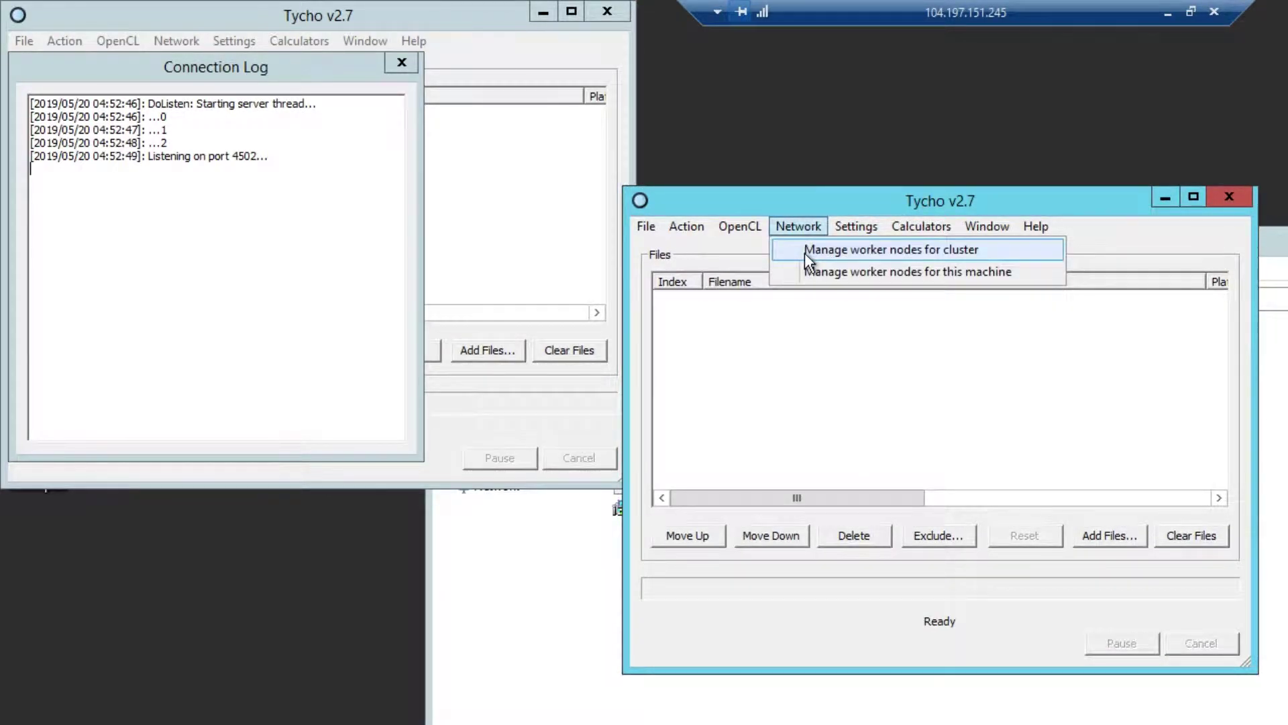
click(804, 250)
drag(813, 221, 652, 222)
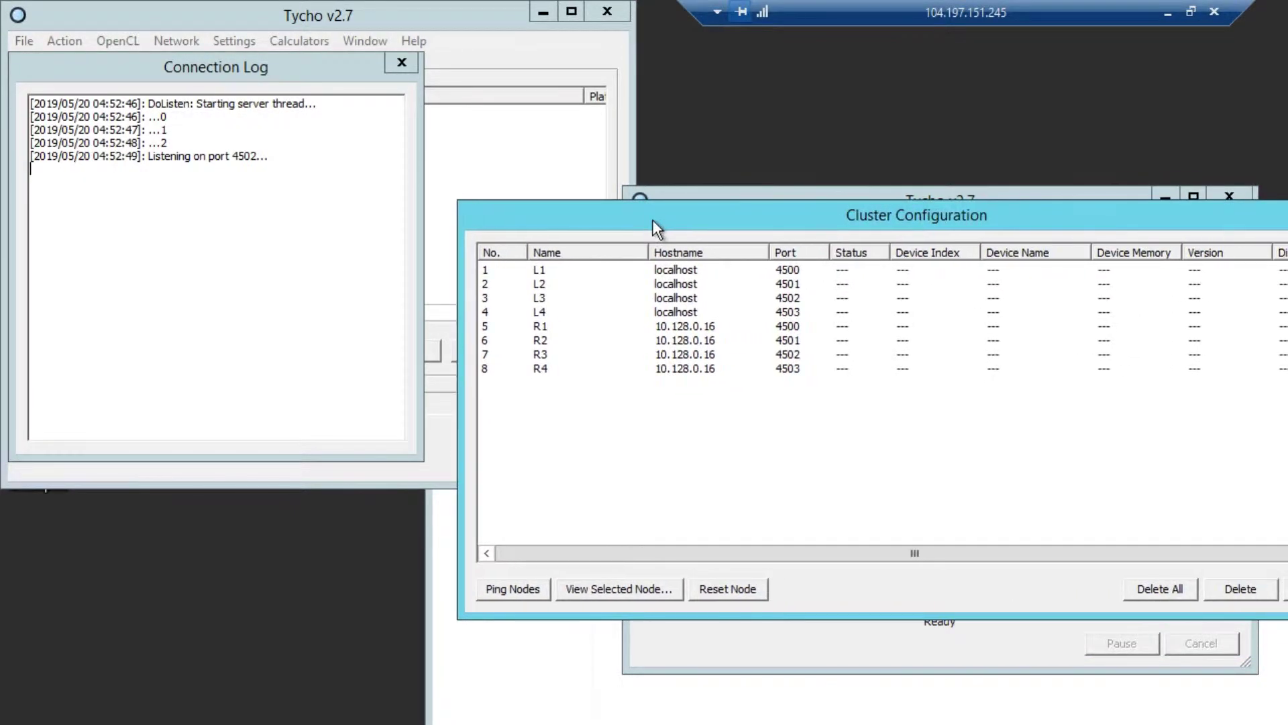
Step: Ping all cluster nodes and review the status of the localhost and 10.128.0.16 nodes
click(518, 591)
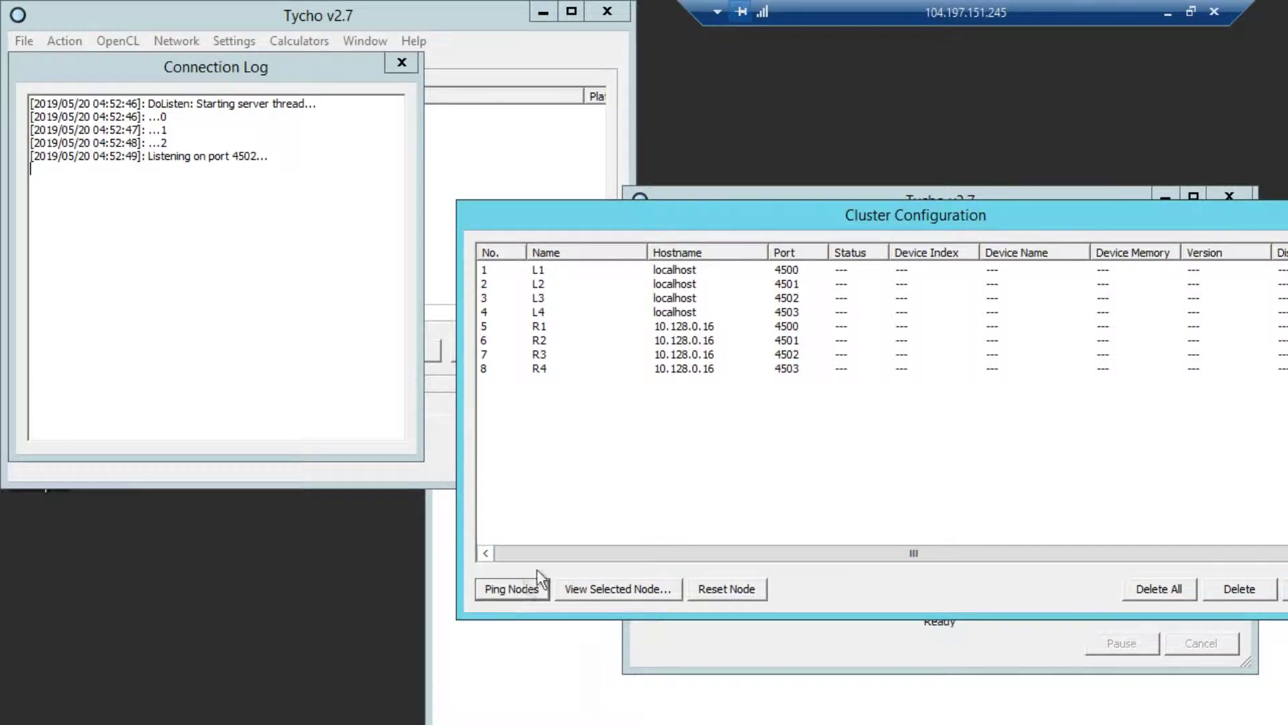
drag(831, 268, 542, 256)
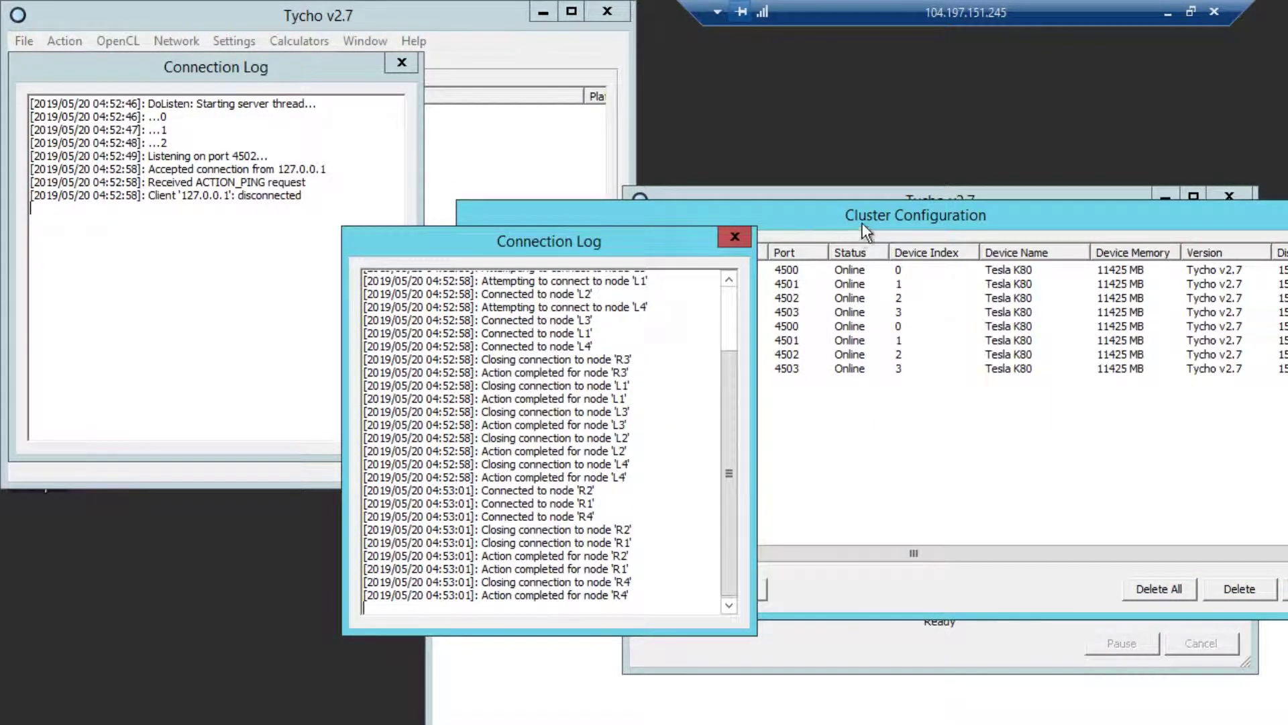
drag(862, 226, 885, 215)
click(716, 260)
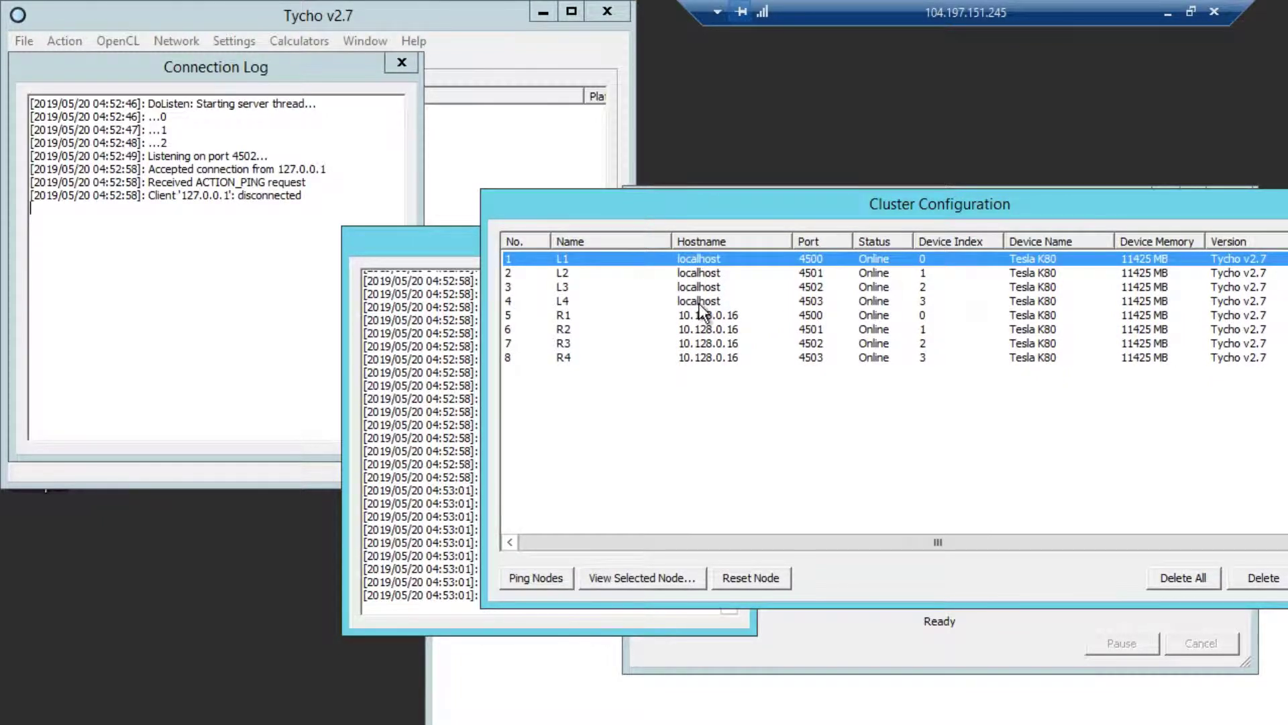
drag(726, 394, 690, 322)
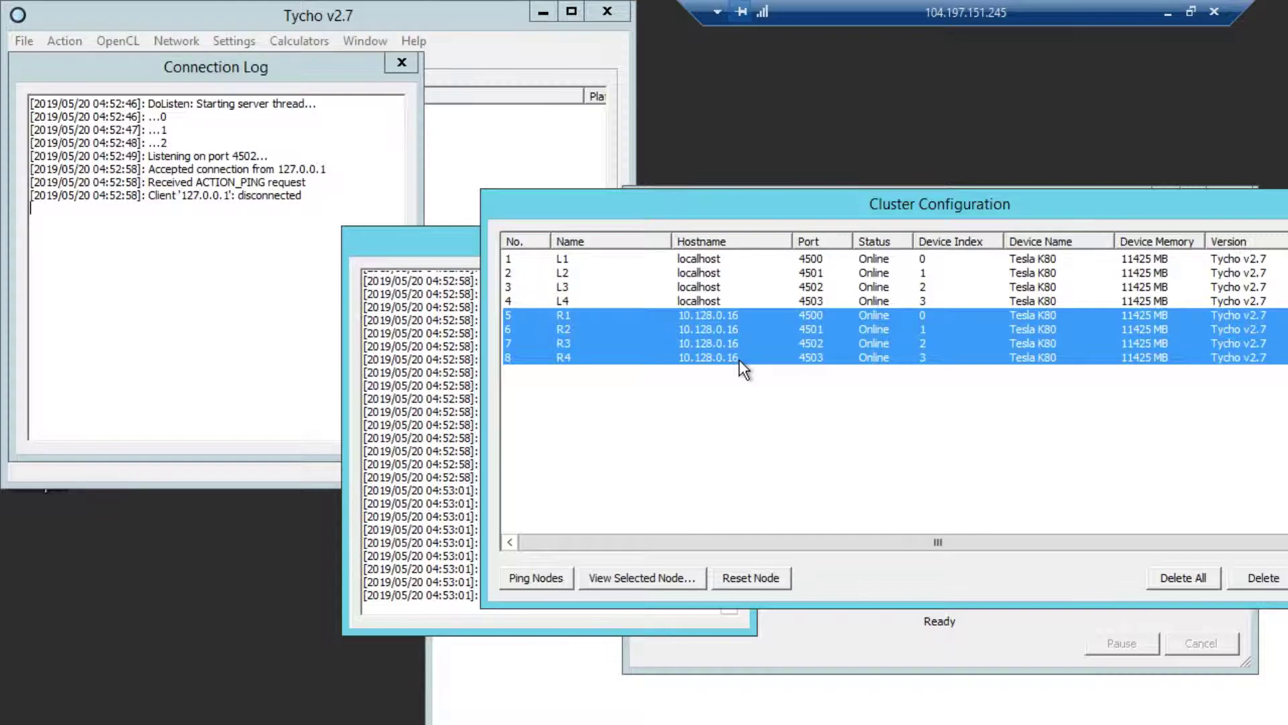
Step: Uncover the main Tycho window and add all FITS images from the frames_50_inject_500p500_100tgts_amp_100 folder
drag(805, 211, 599, 208)
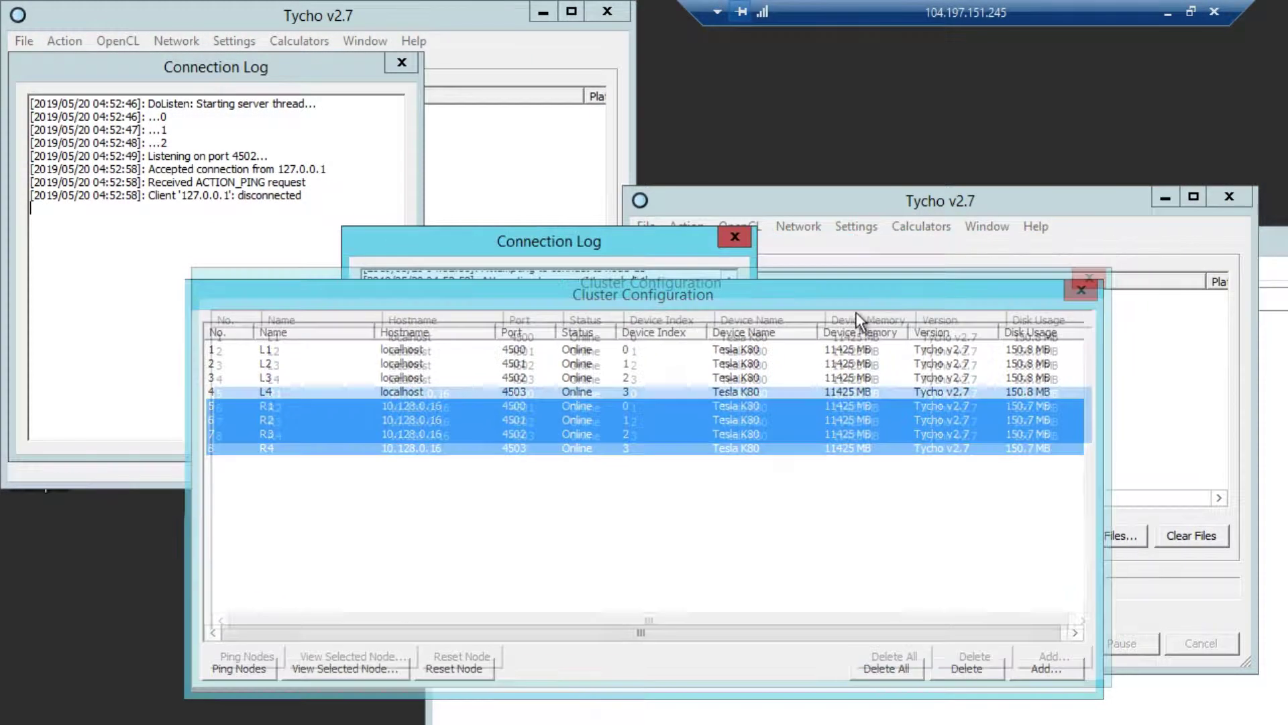
drag(835, 212, 831, 185)
click(698, 199)
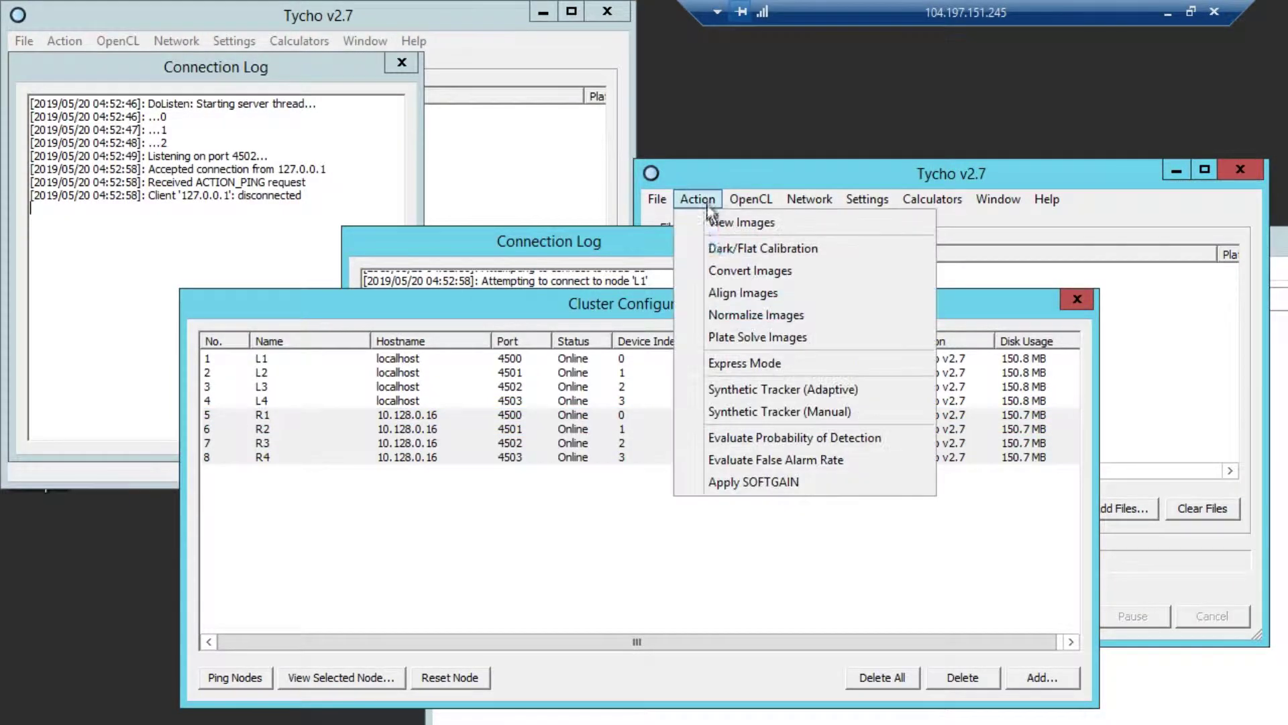
click(1108, 503)
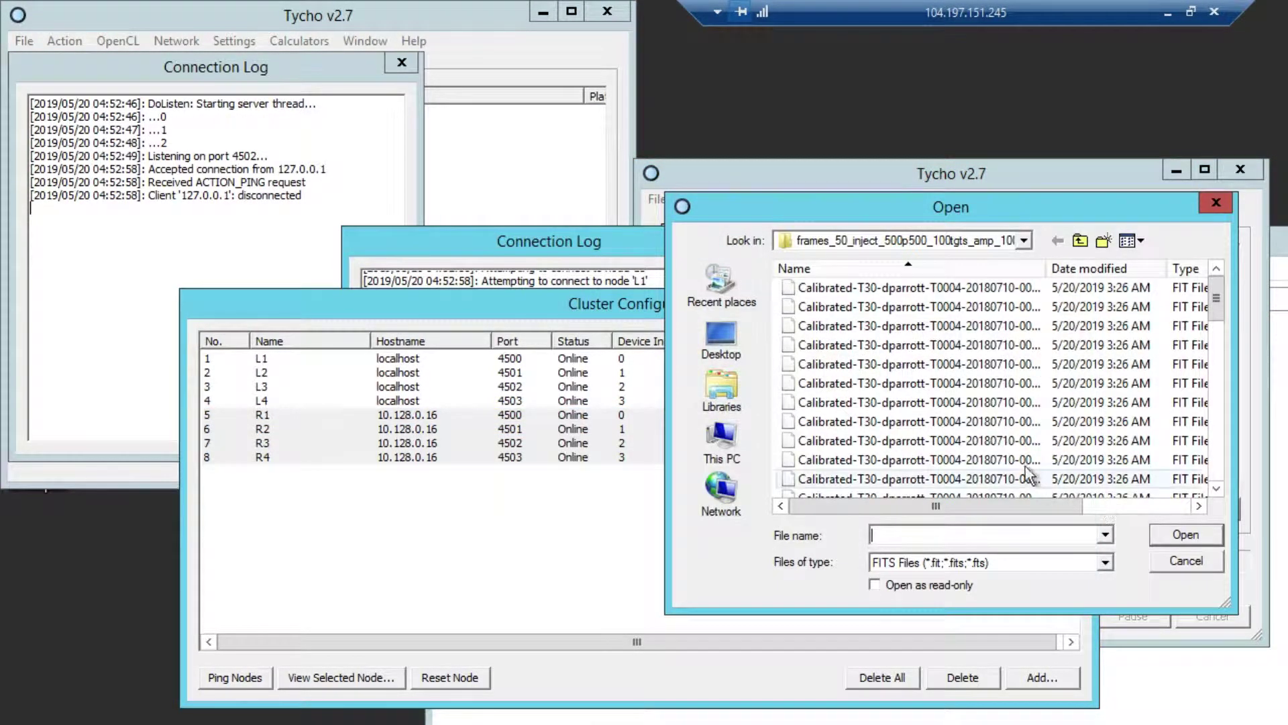
click(1016, 462)
key(ctrl+a)
click(1186, 535)
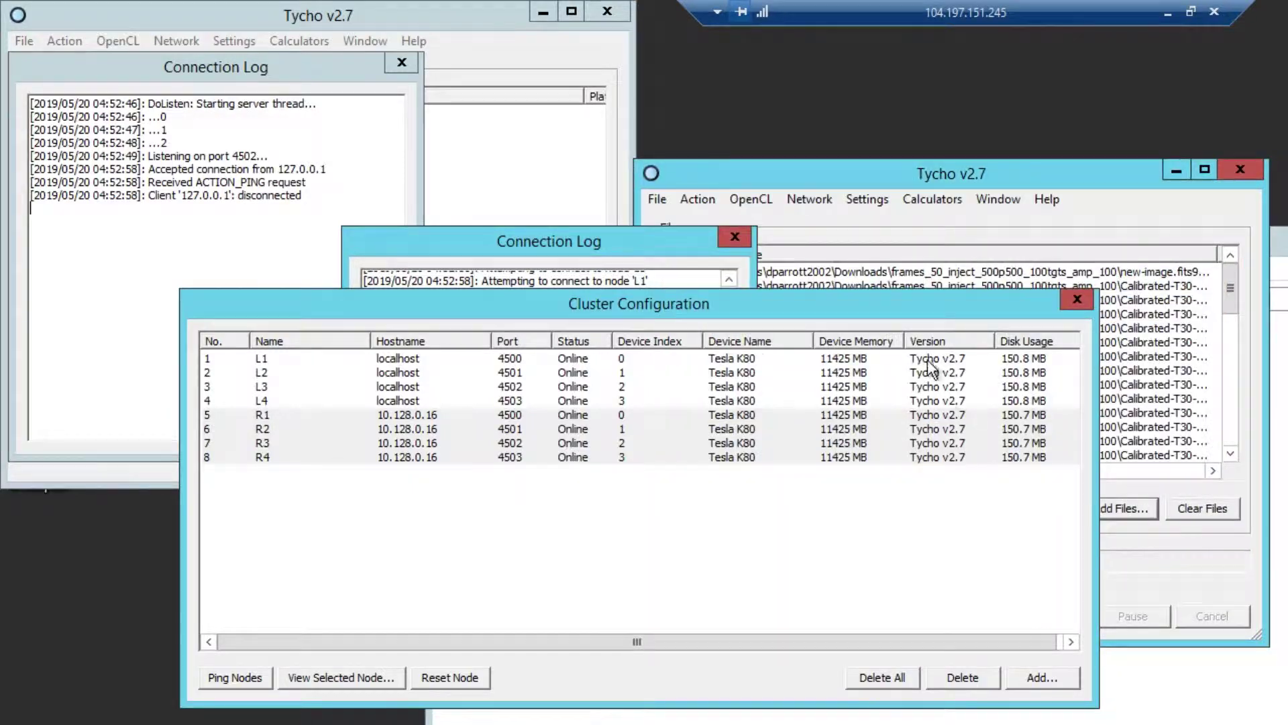
Step: Start the adaptive Synthetic Tracker on the loaded images and accept the proposed star subtraction threshold
click(707, 200)
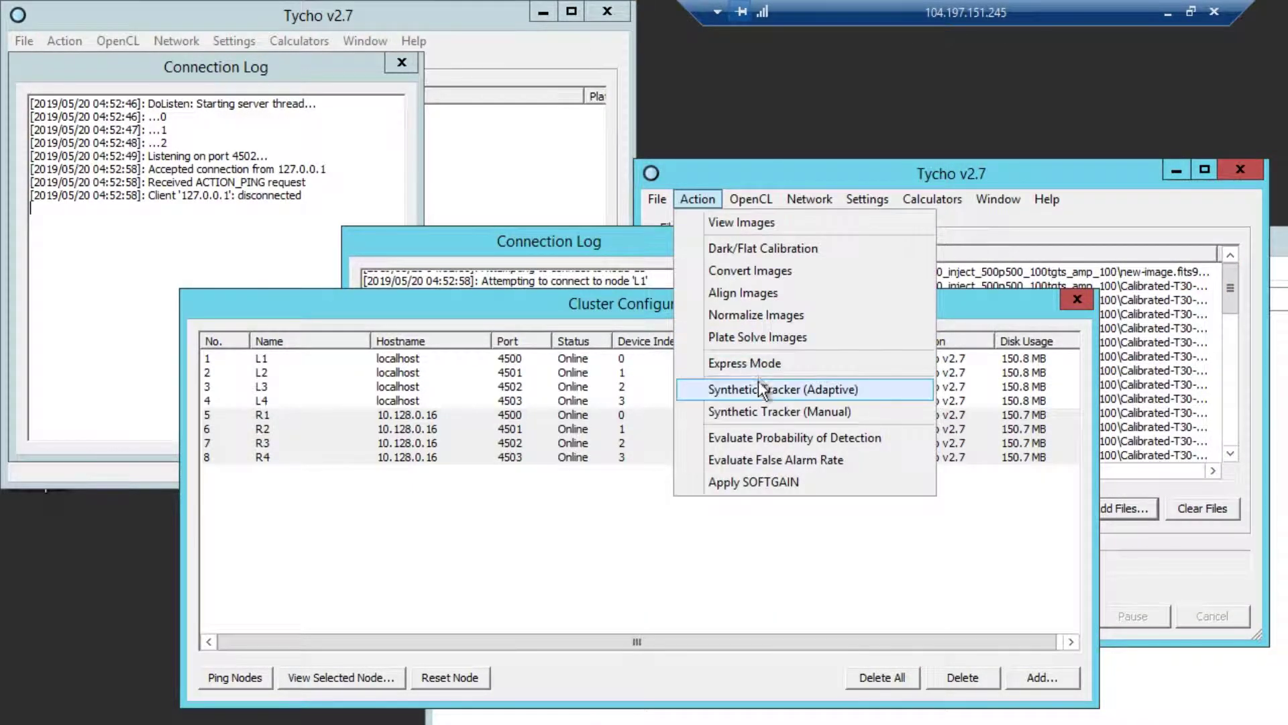
click(751, 387)
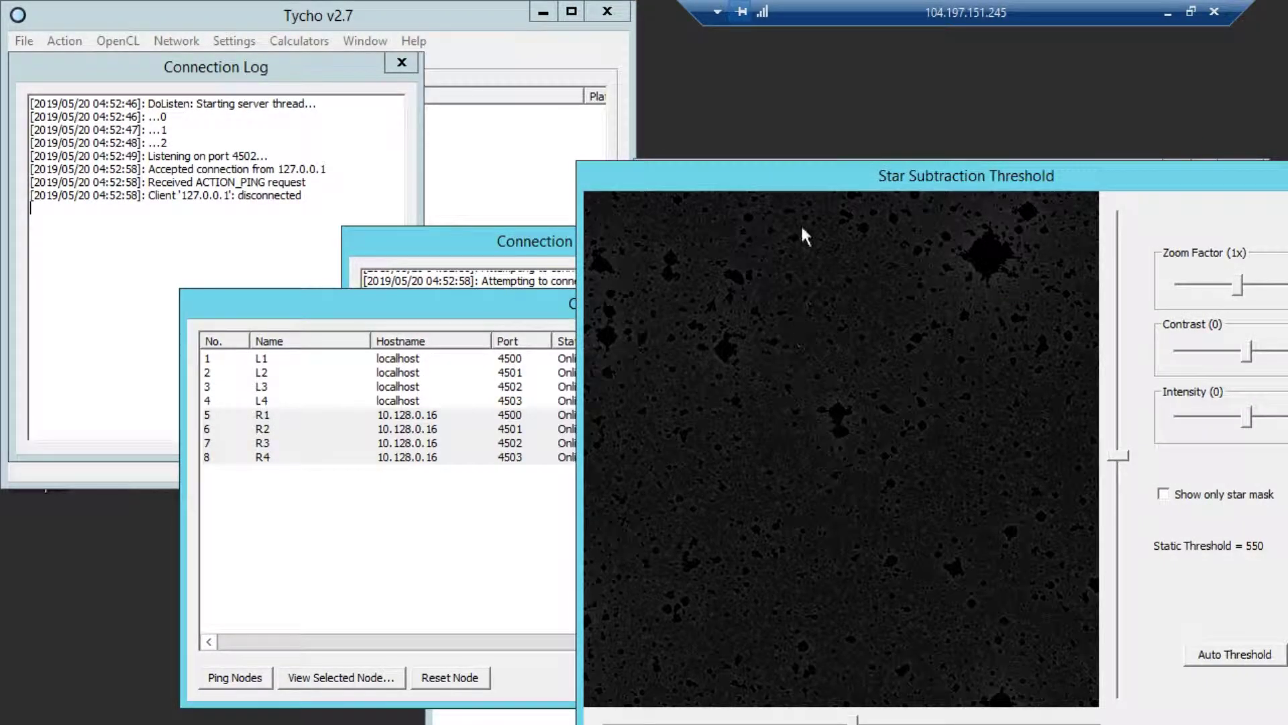
drag(776, 177, 607, 60)
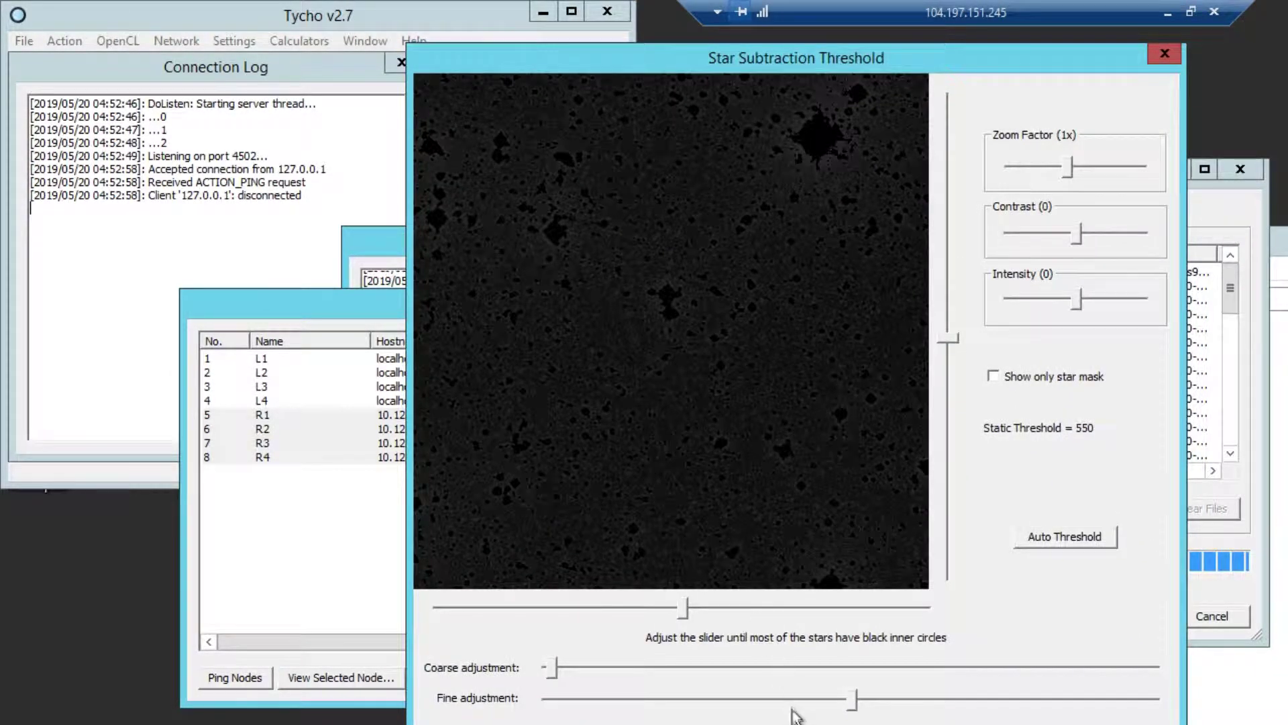
key(Return)
click(972, 687)
Step: Set the tracker's max object speed to 3 arcsec/min and confirm the configuration
text(3)
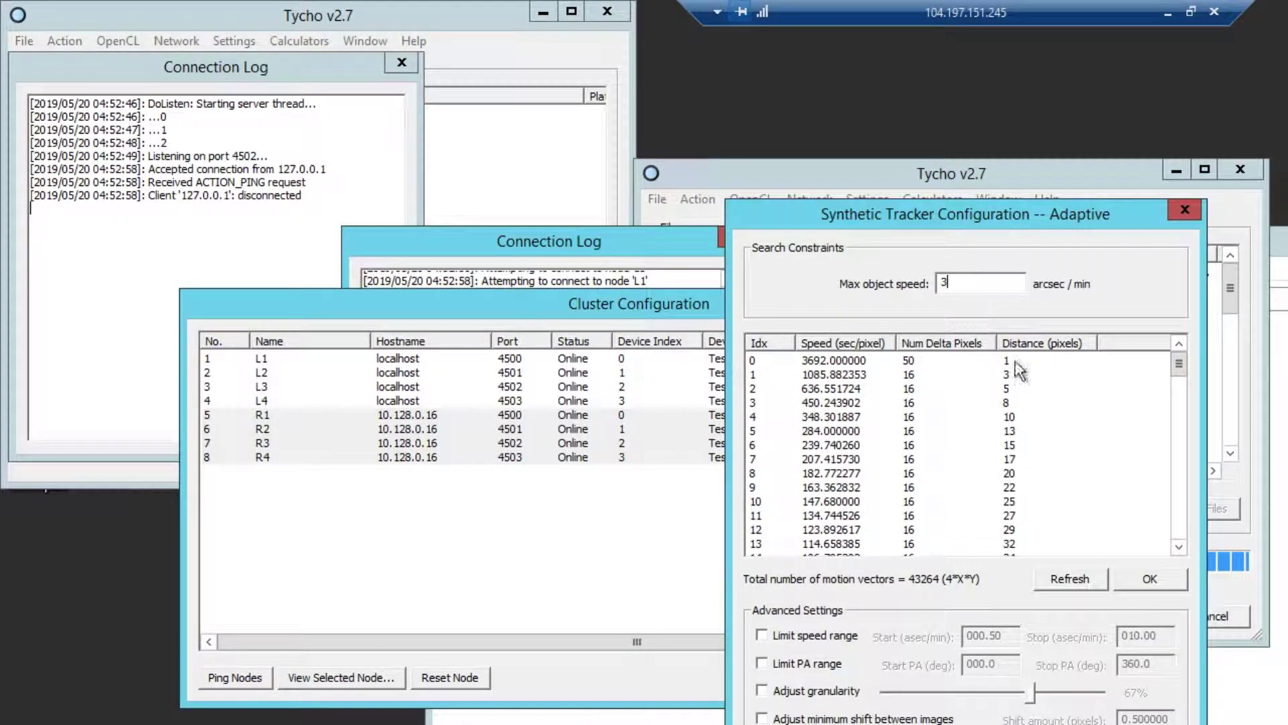
drag(974, 230, 851, 108)
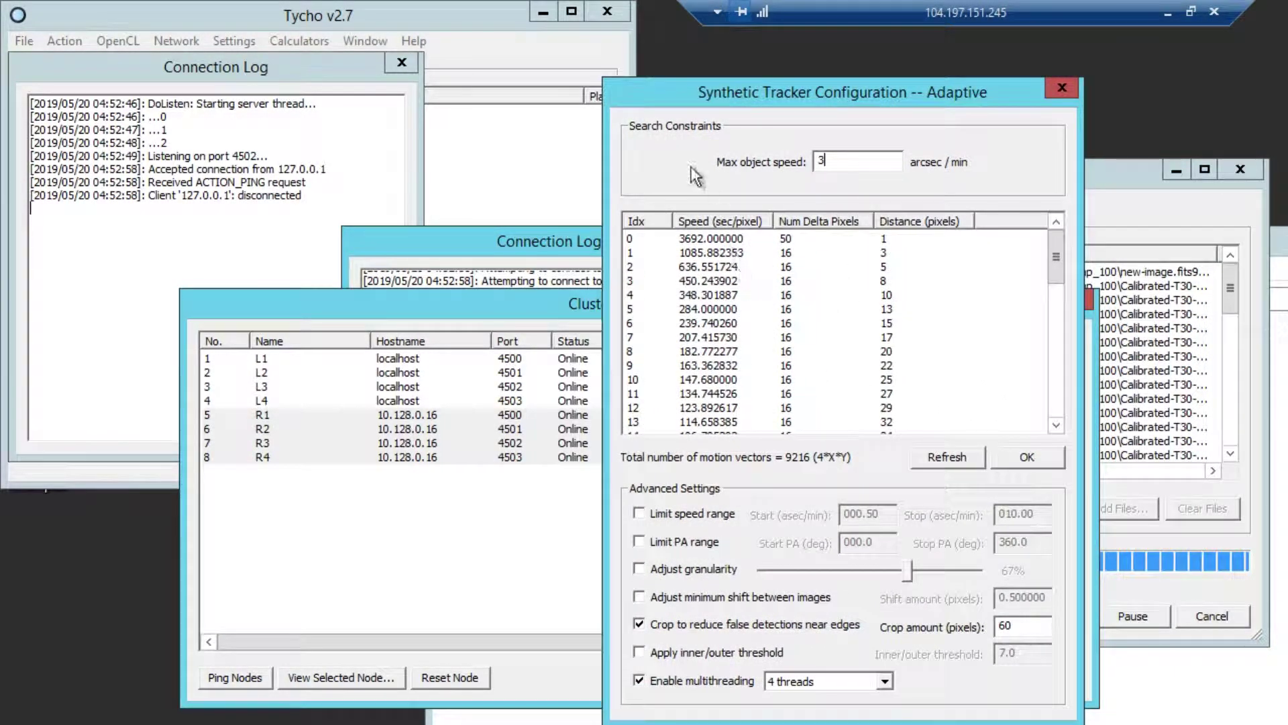
click(1006, 458)
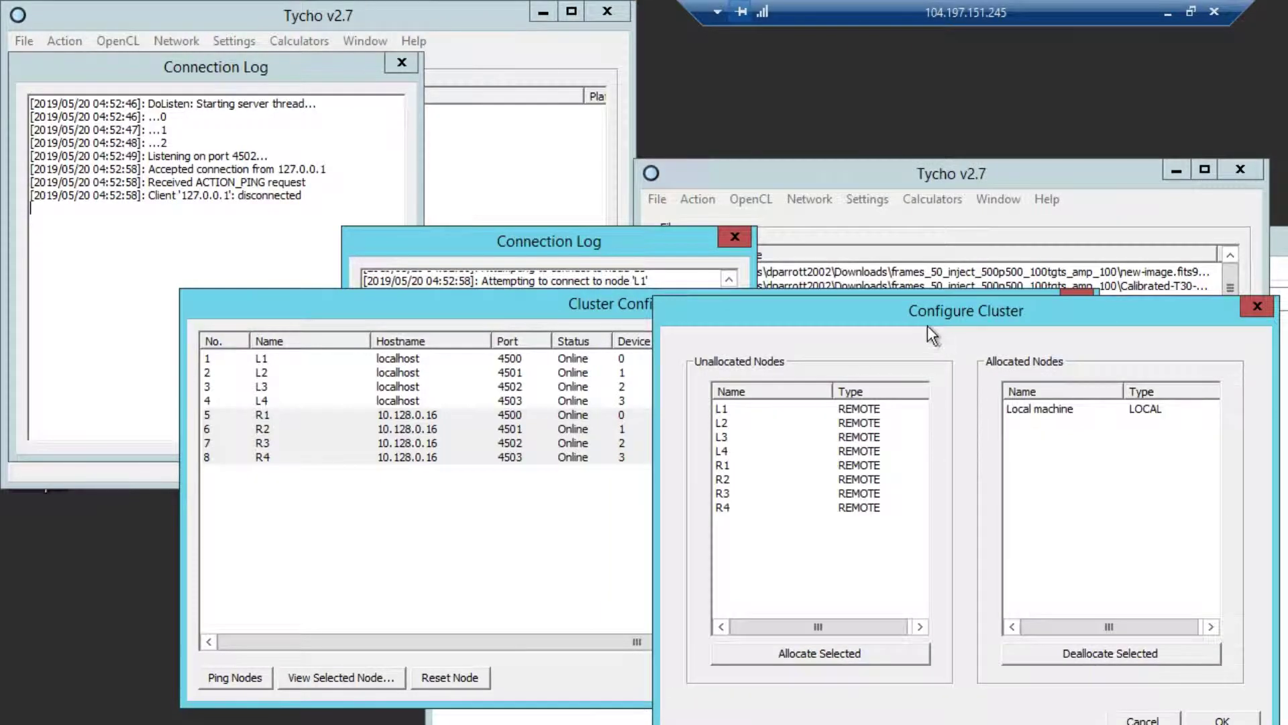
Step: Deallocate the local machine from the cluster, allocate nodes L1 to L4 instead, and confirm the cluster configuration
drag(928, 325, 755, 191)
click(875, 279)
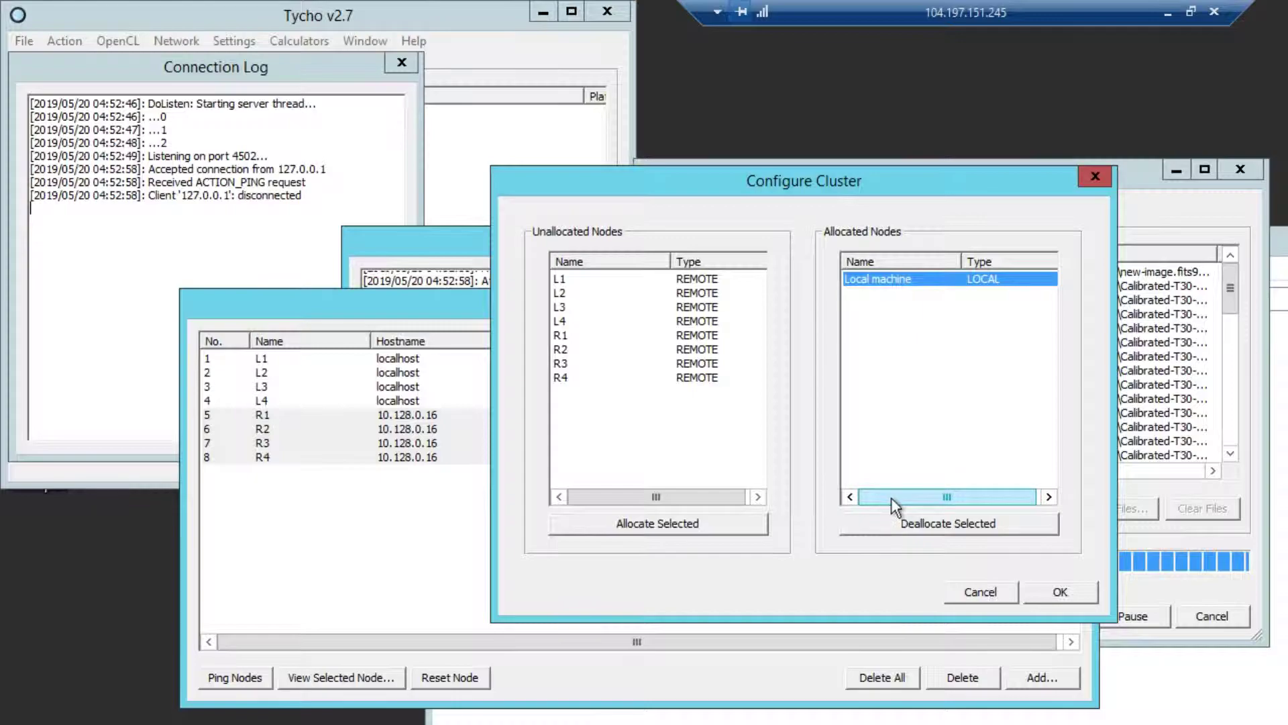
click(899, 522)
click(591, 281)
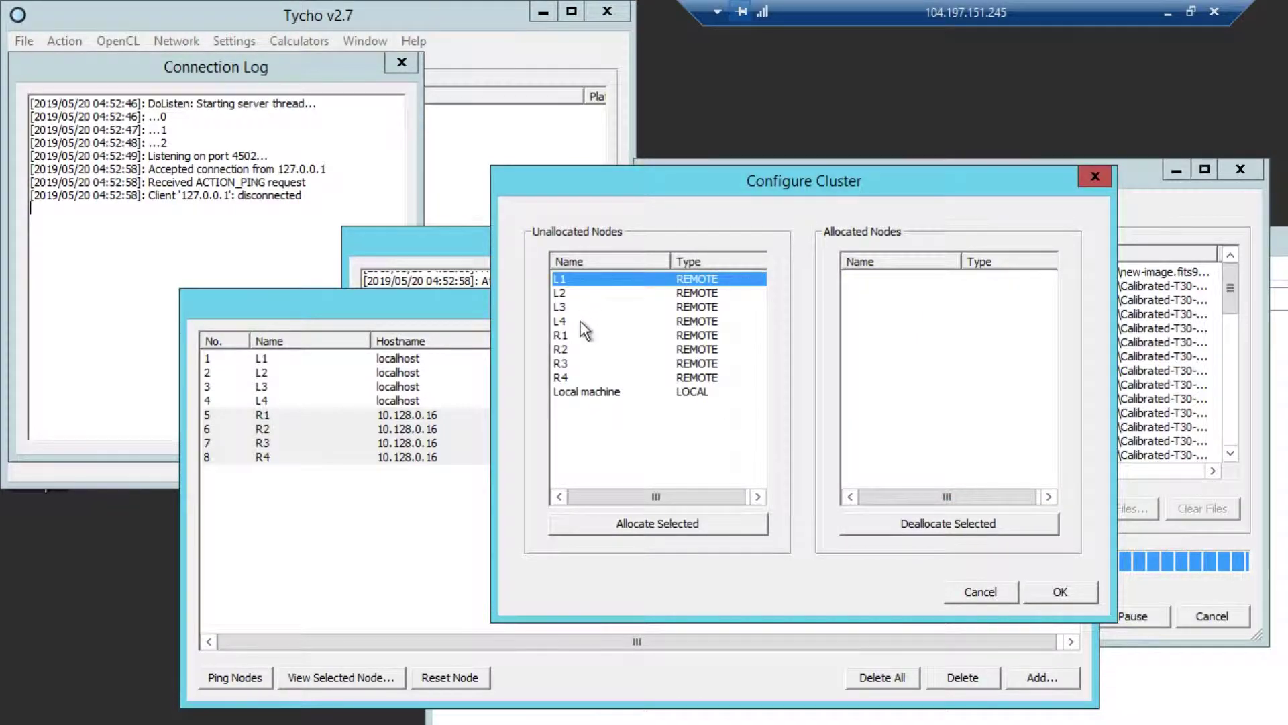
shift+click(579, 323)
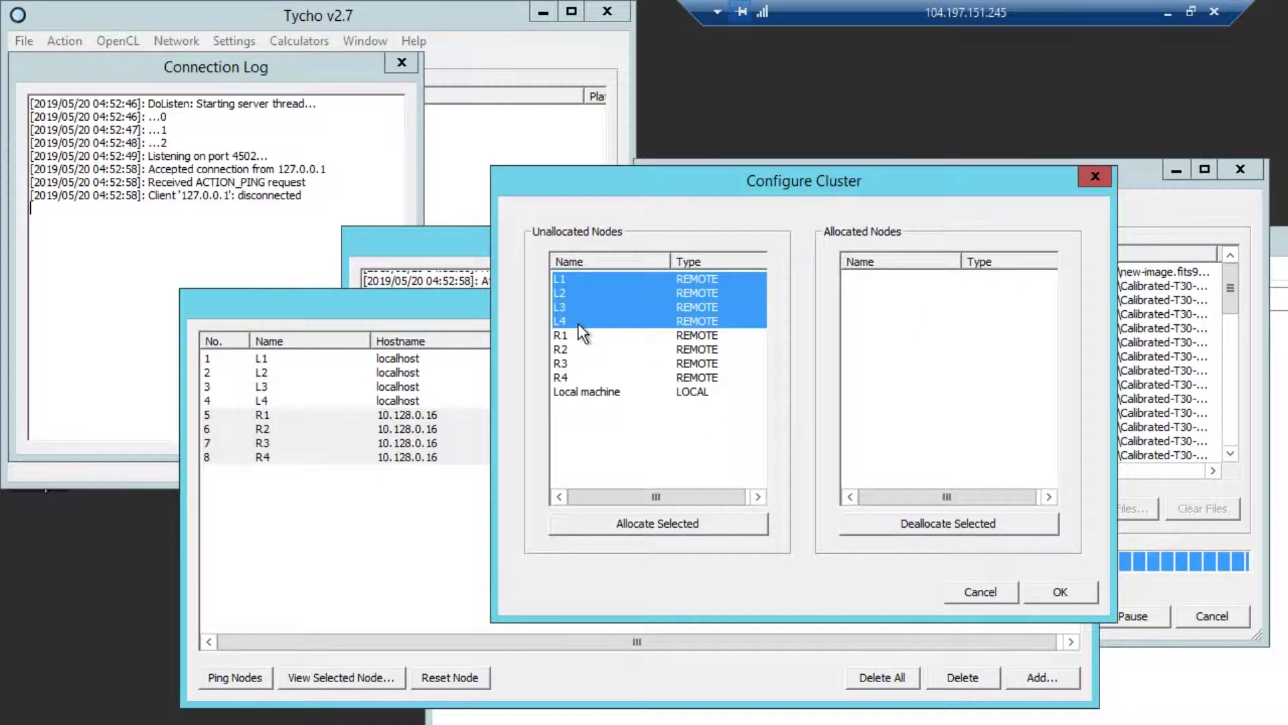
click(623, 524)
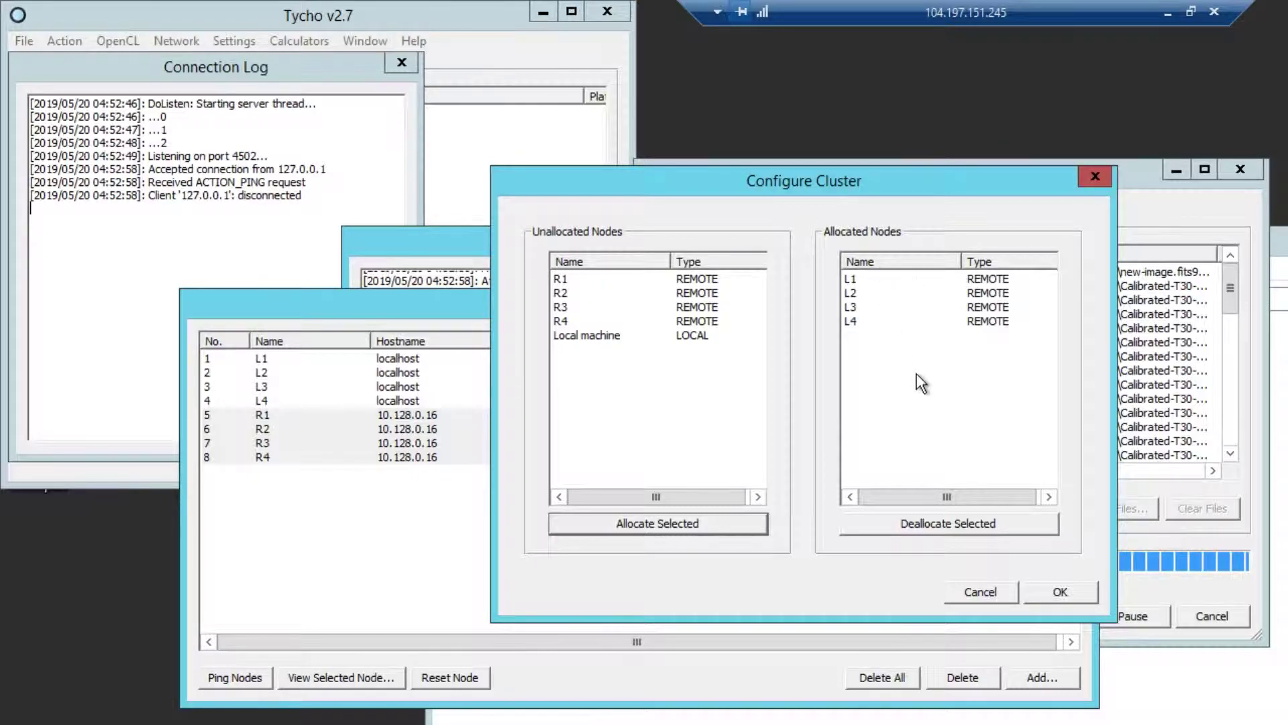
click(1059, 592)
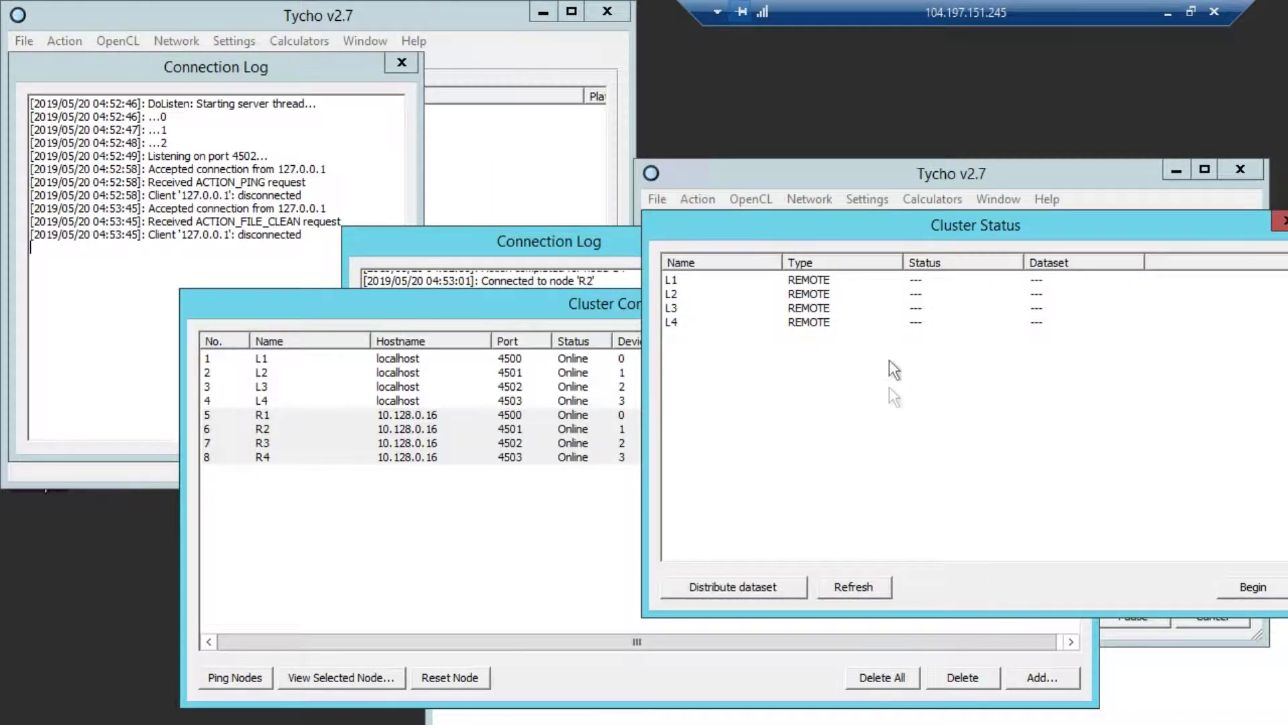
Step: Distribute the dataset to nodes L1 to L4 and begin the cluster computation
click(739, 593)
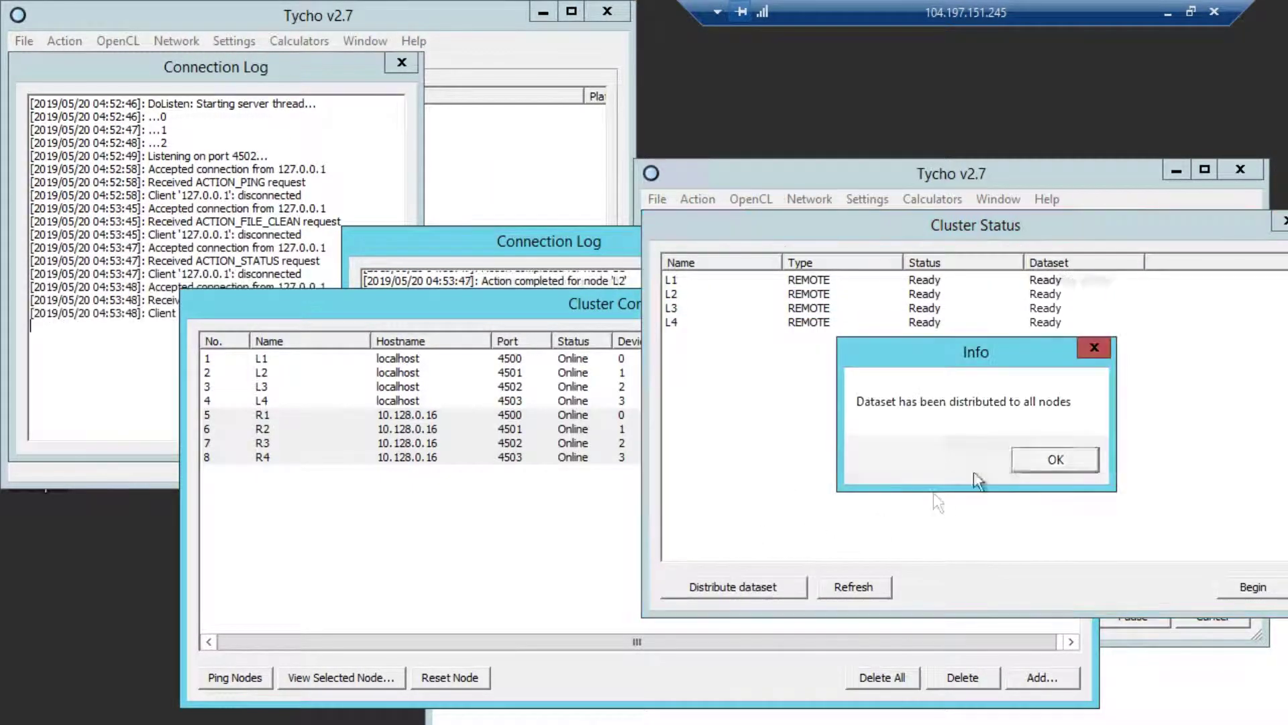
click(1052, 463)
drag(981, 231, 844, 216)
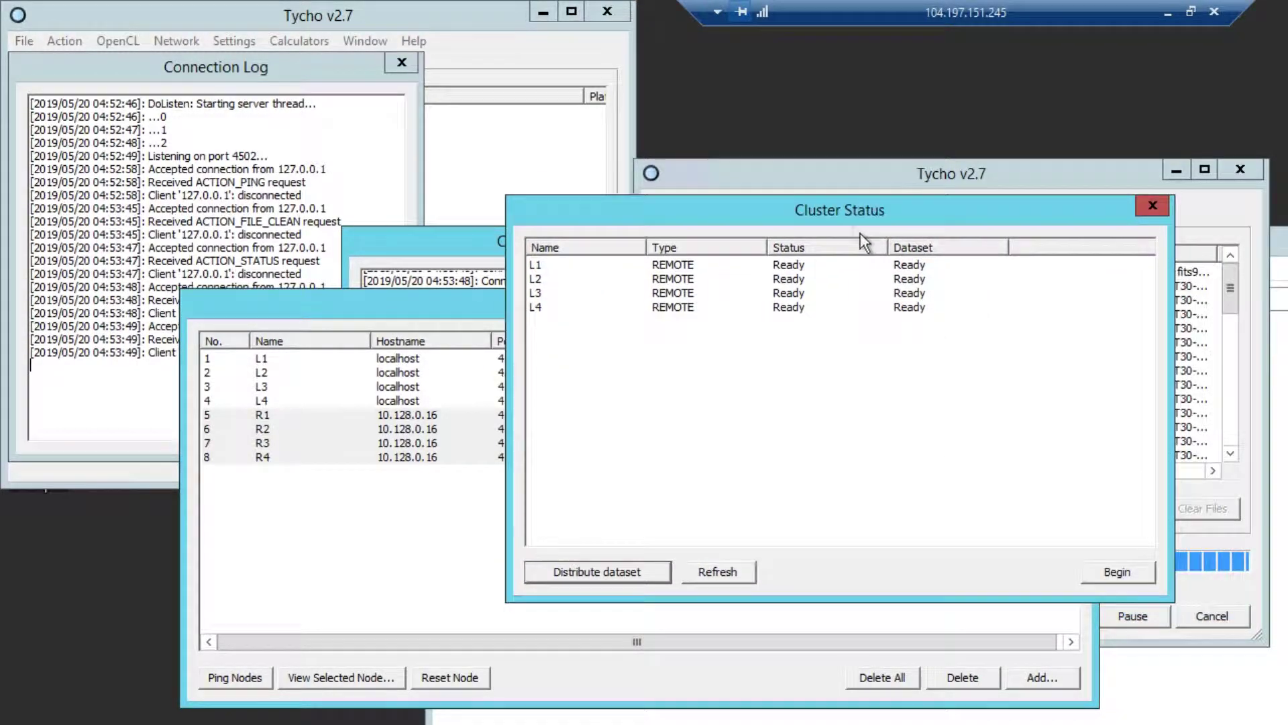
click(1116, 571)
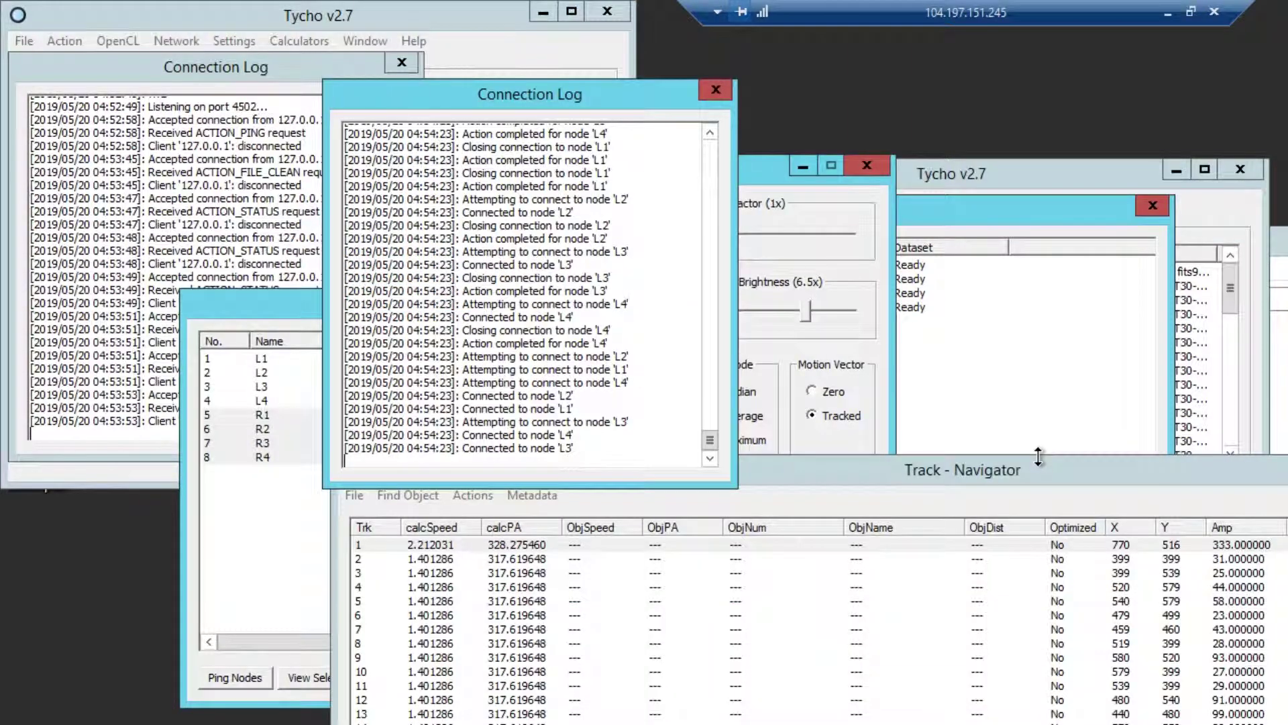
Step: View the metadata of the resulting tracks and check the processing time of the L1 to L4 run
click(519, 495)
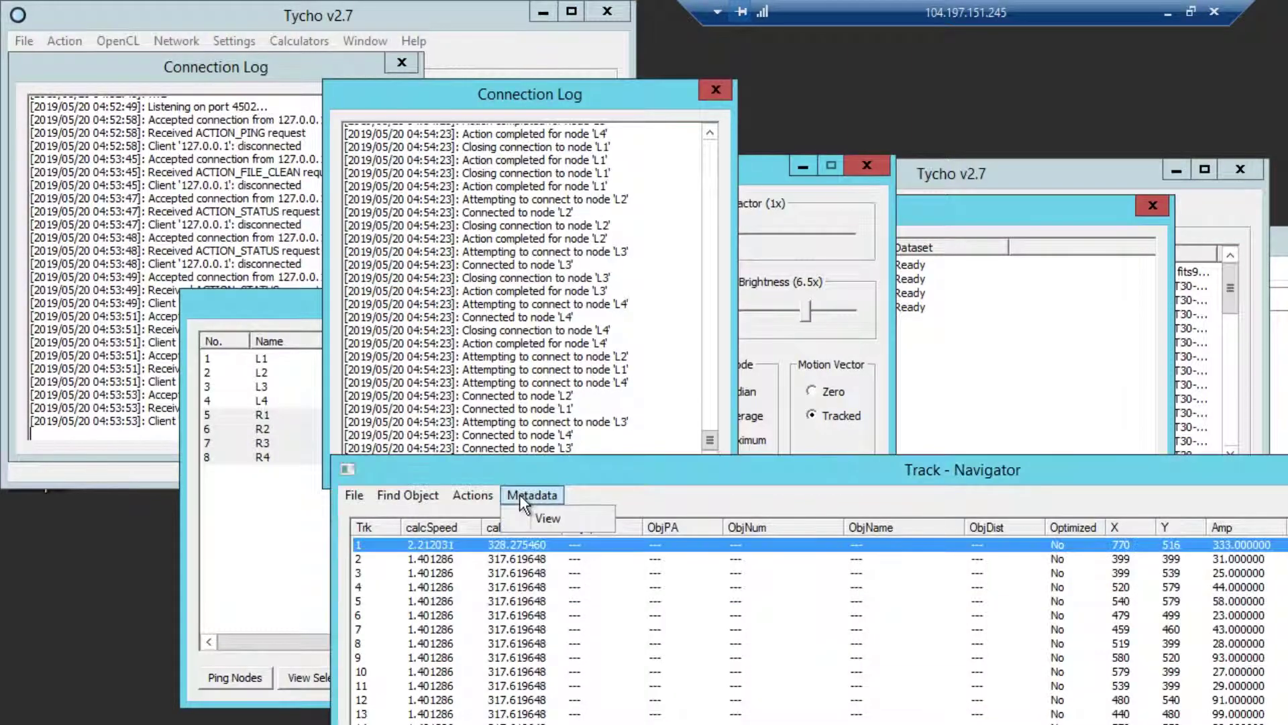
click(530, 515)
drag(738, 228, 523, 228)
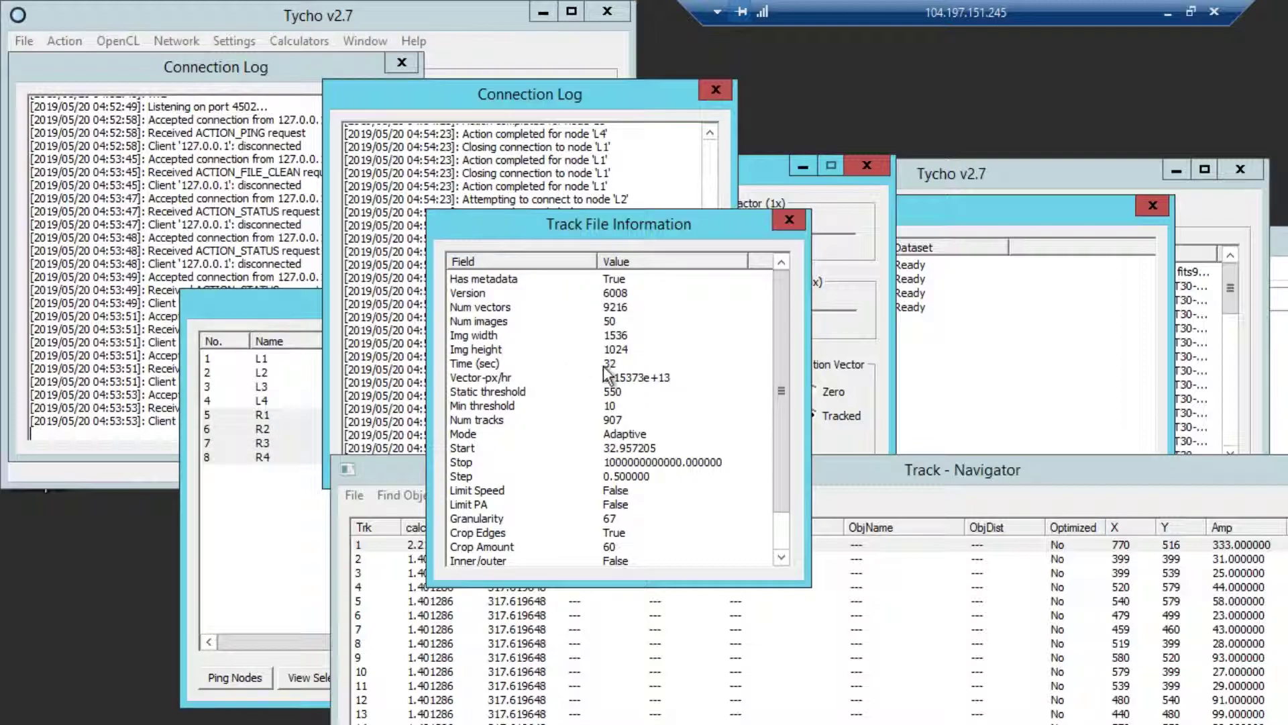
click(604, 366)
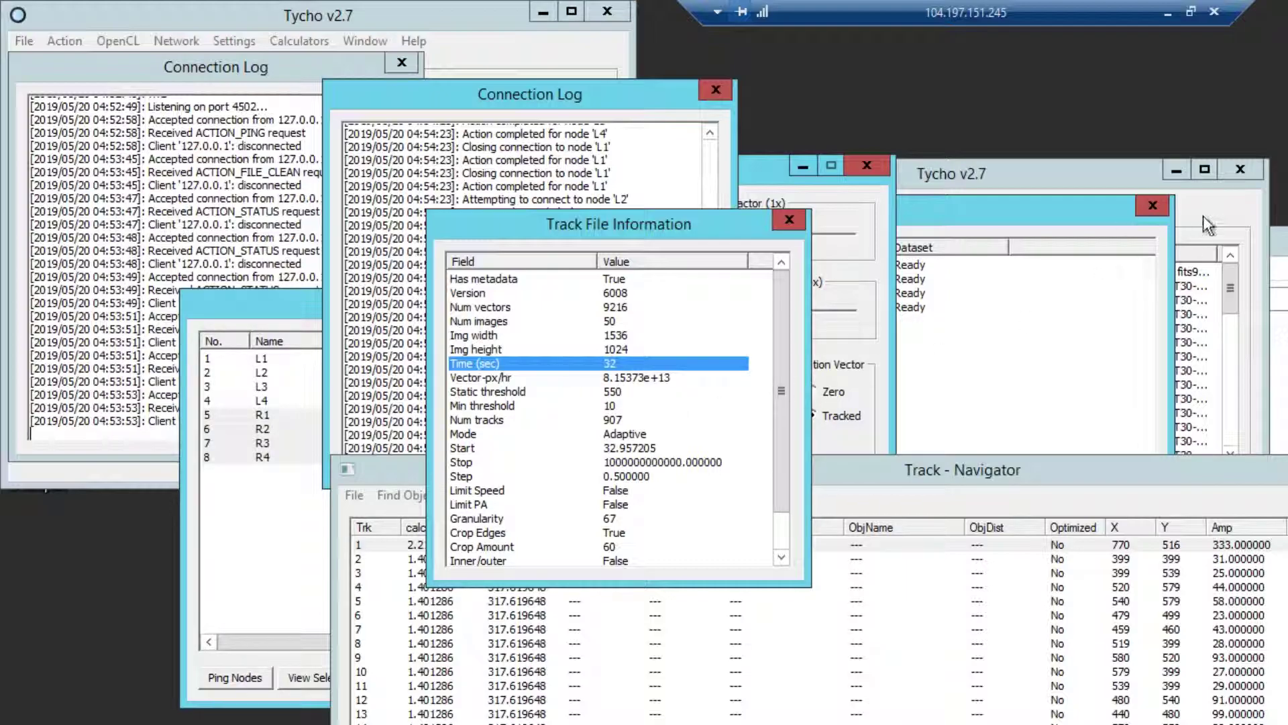
Step: Restart the main Tycho instance and add all FITS images from the frames_50_inject_500p500_100tgts_amp_100 folder
click(1238, 171)
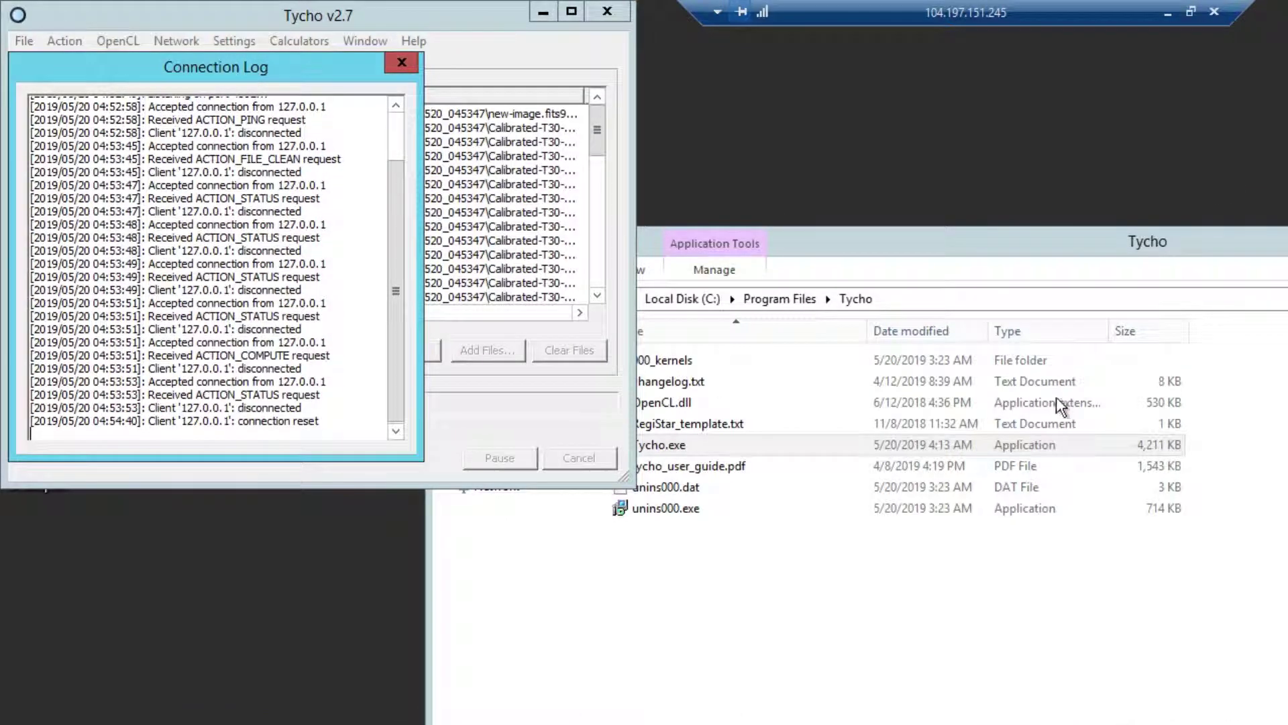
double_click(804, 445)
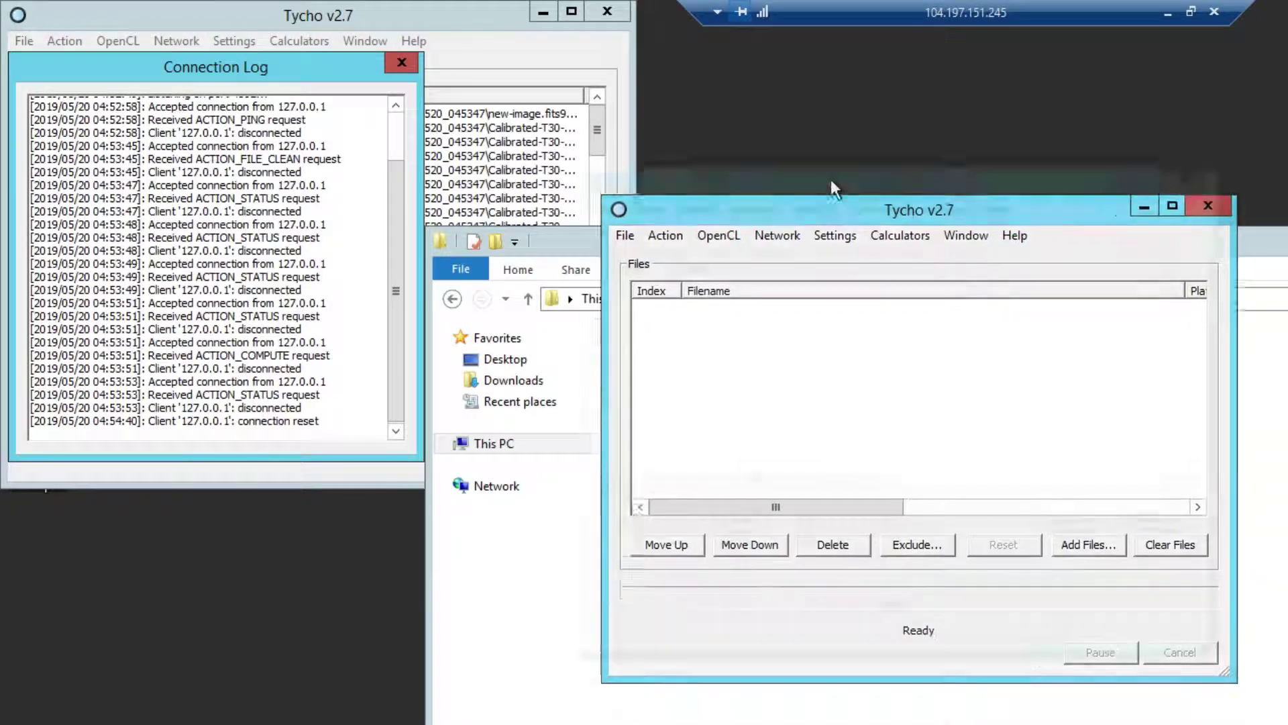
click(1060, 513)
click(983, 454)
key(ctrl+a)
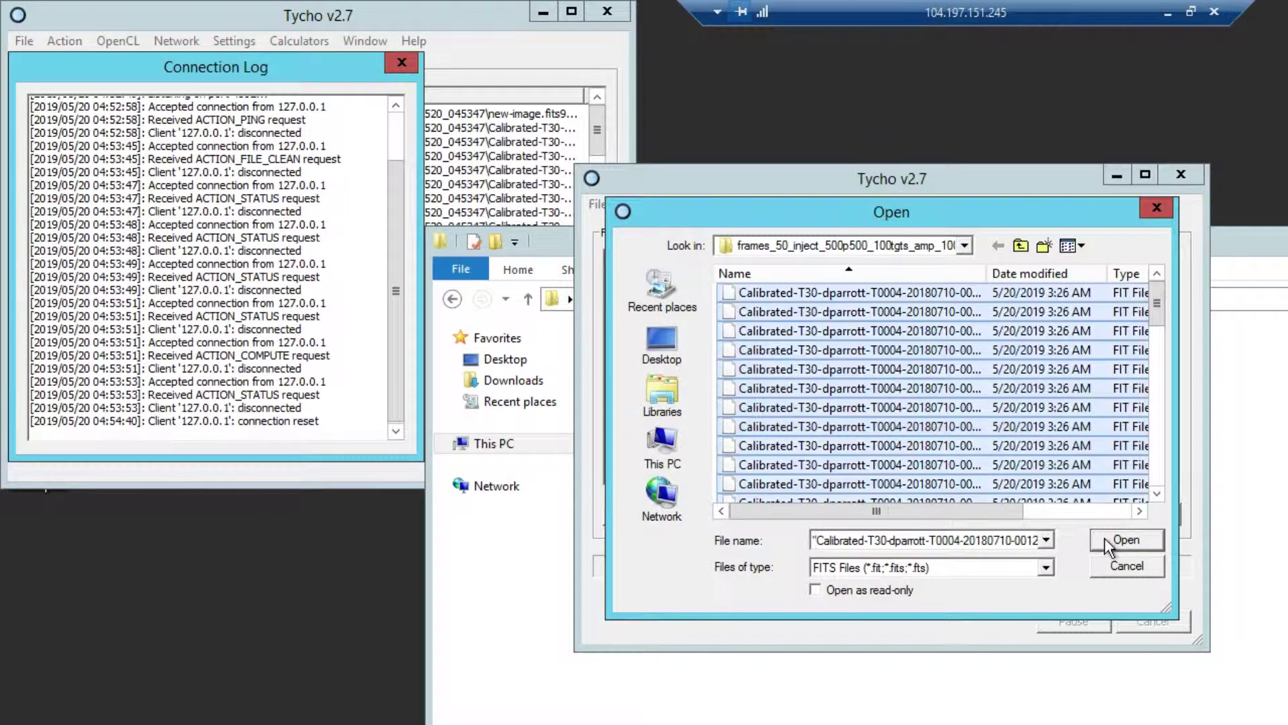
click(1110, 540)
Step: Configure an adaptive Synthetic Tracker run with the proposed star subtraction threshold and a max object speed of 3 arcsec/min
click(638, 204)
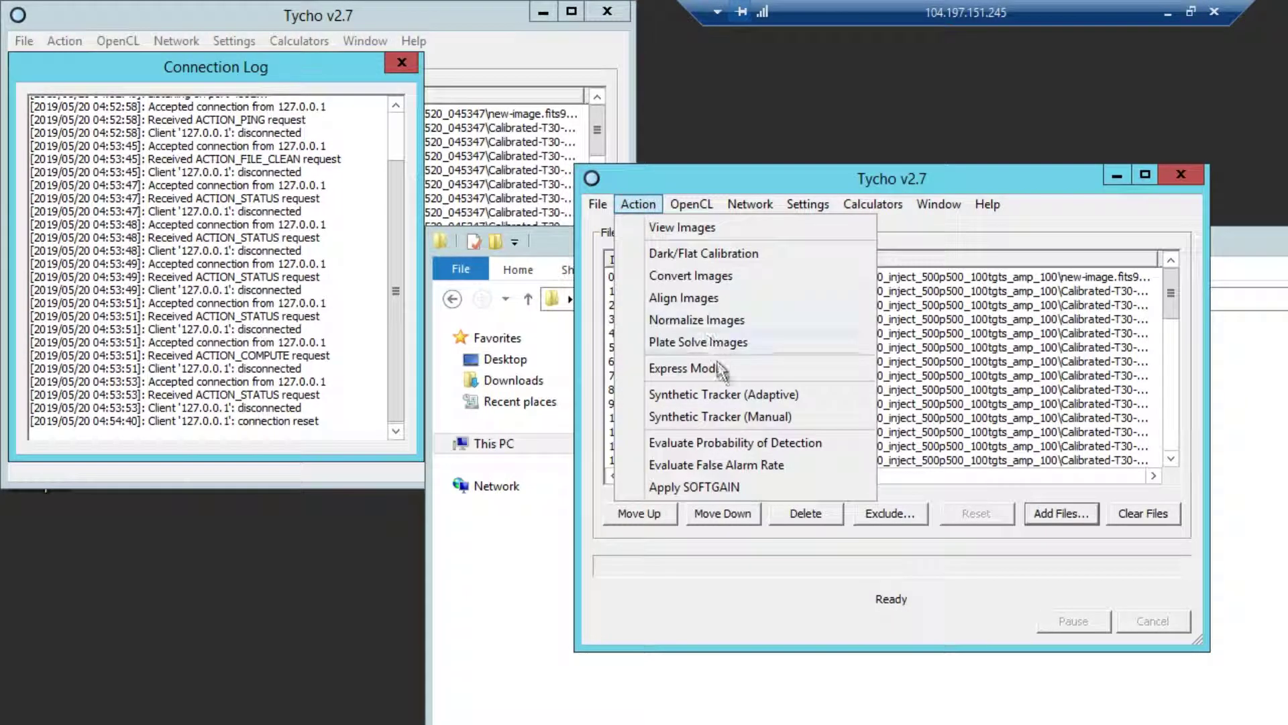
click(733, 394)
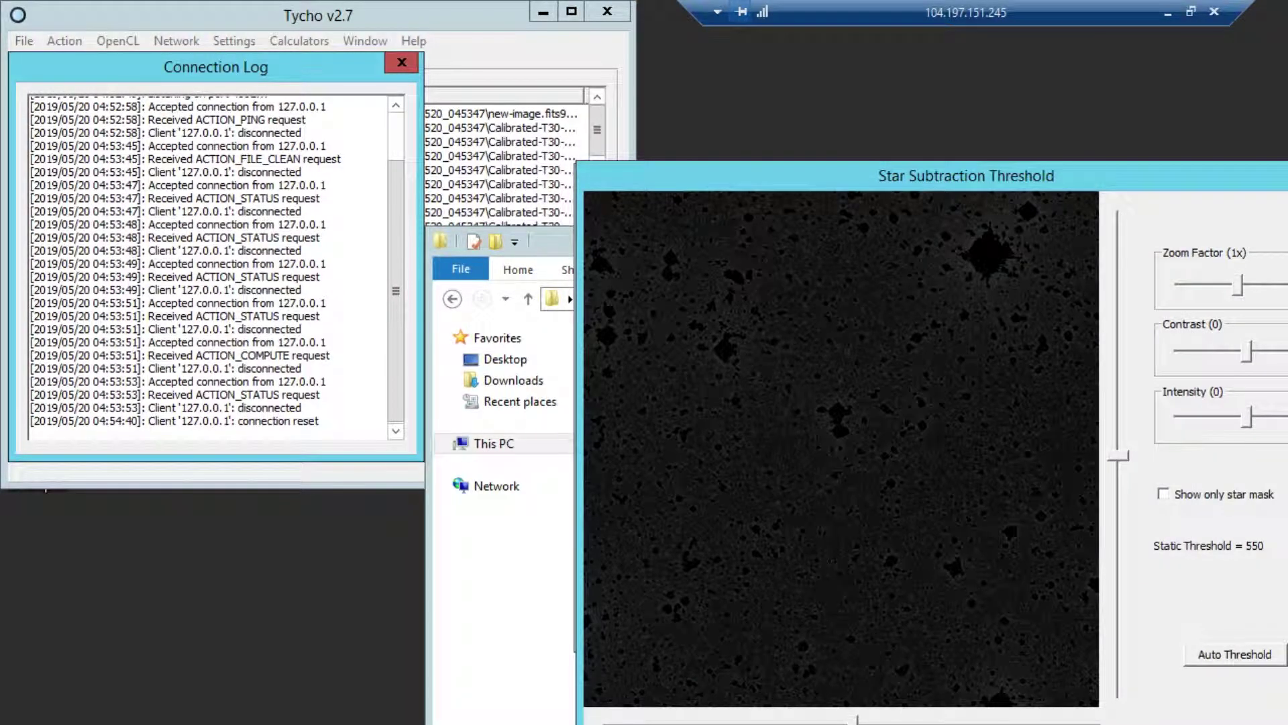
click(977, 722)
click(964, 685)
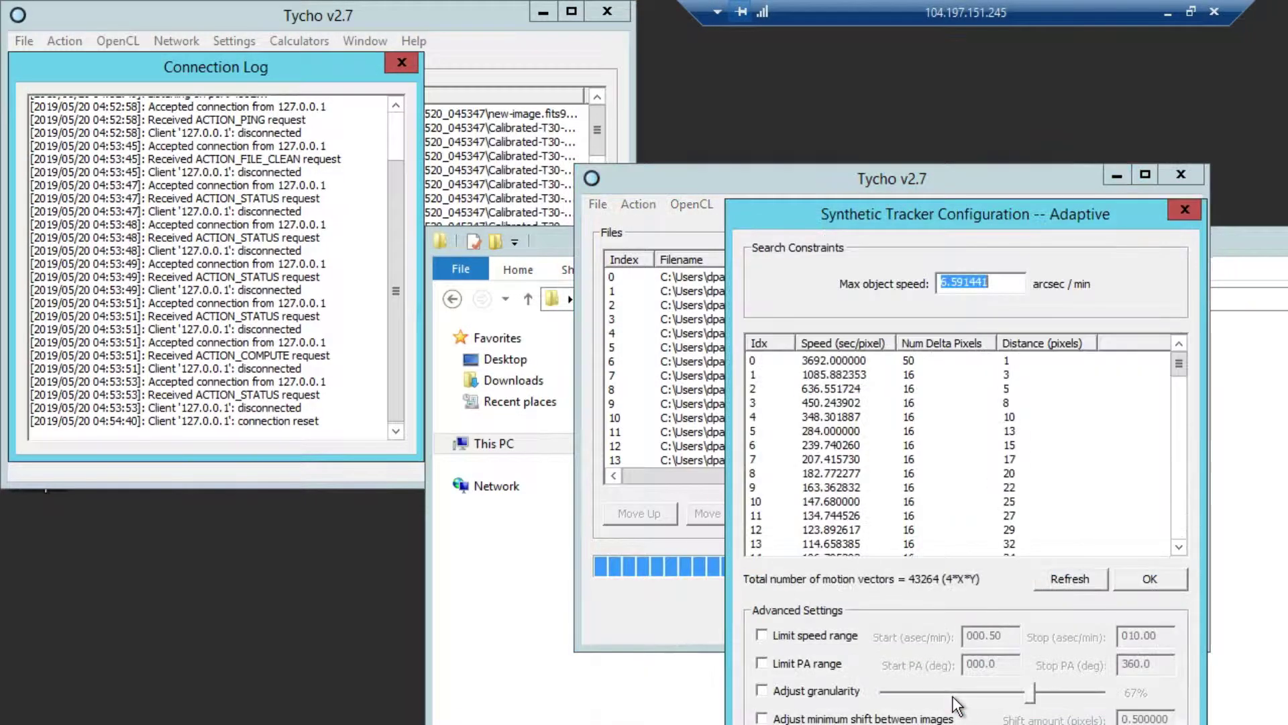
text(3)
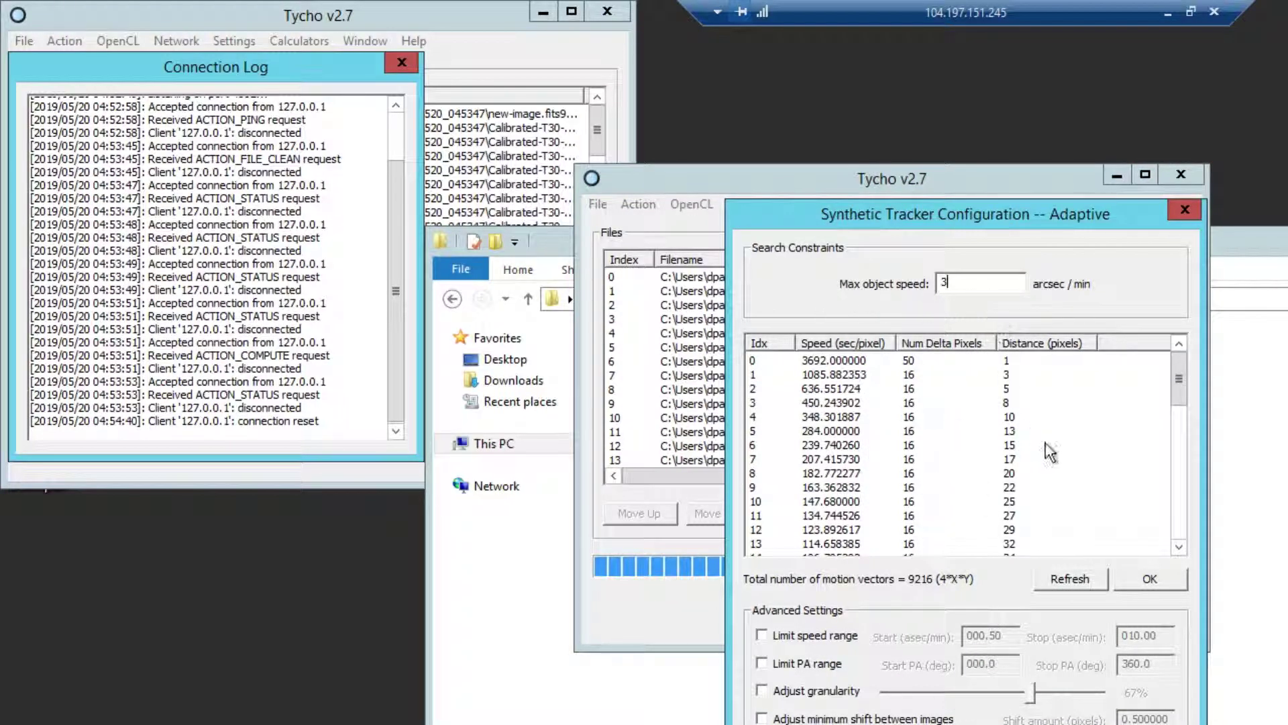
click(1138, 580)
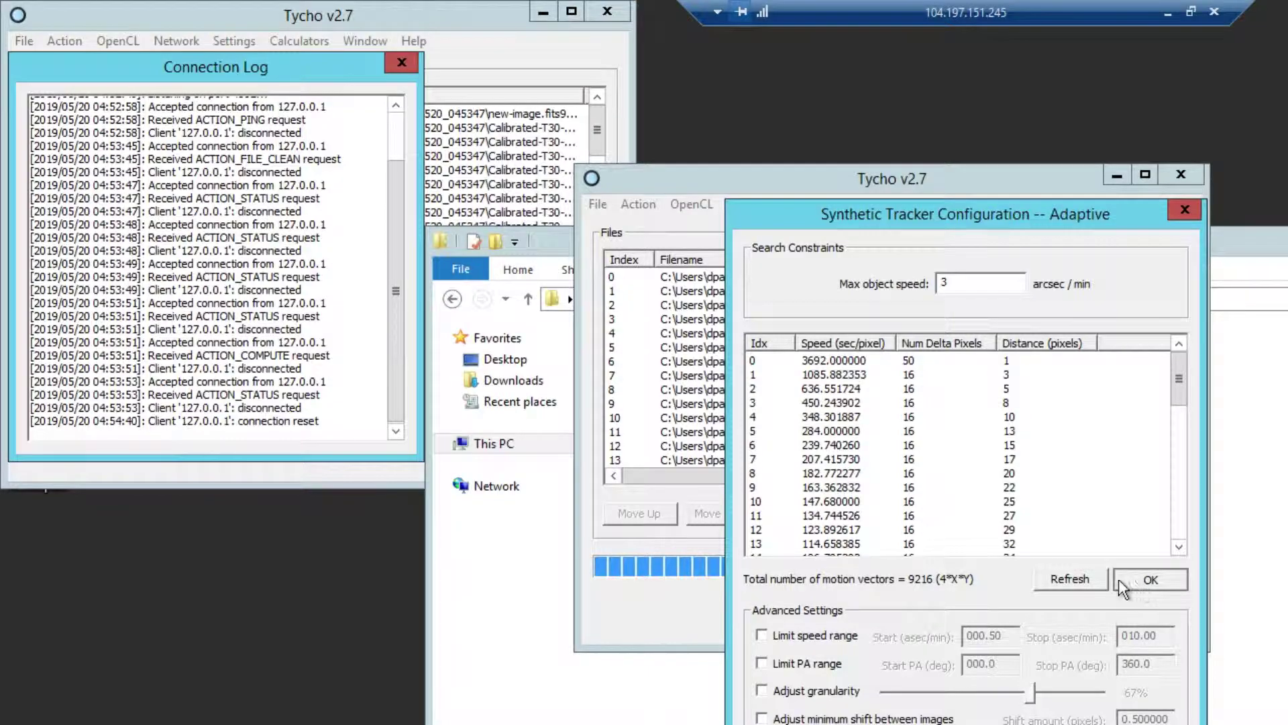
Step: Allocate nodes R1 to R4 to the cluster in addition to L1 to L4 and confirm the cluster configuration
click(798, 450)
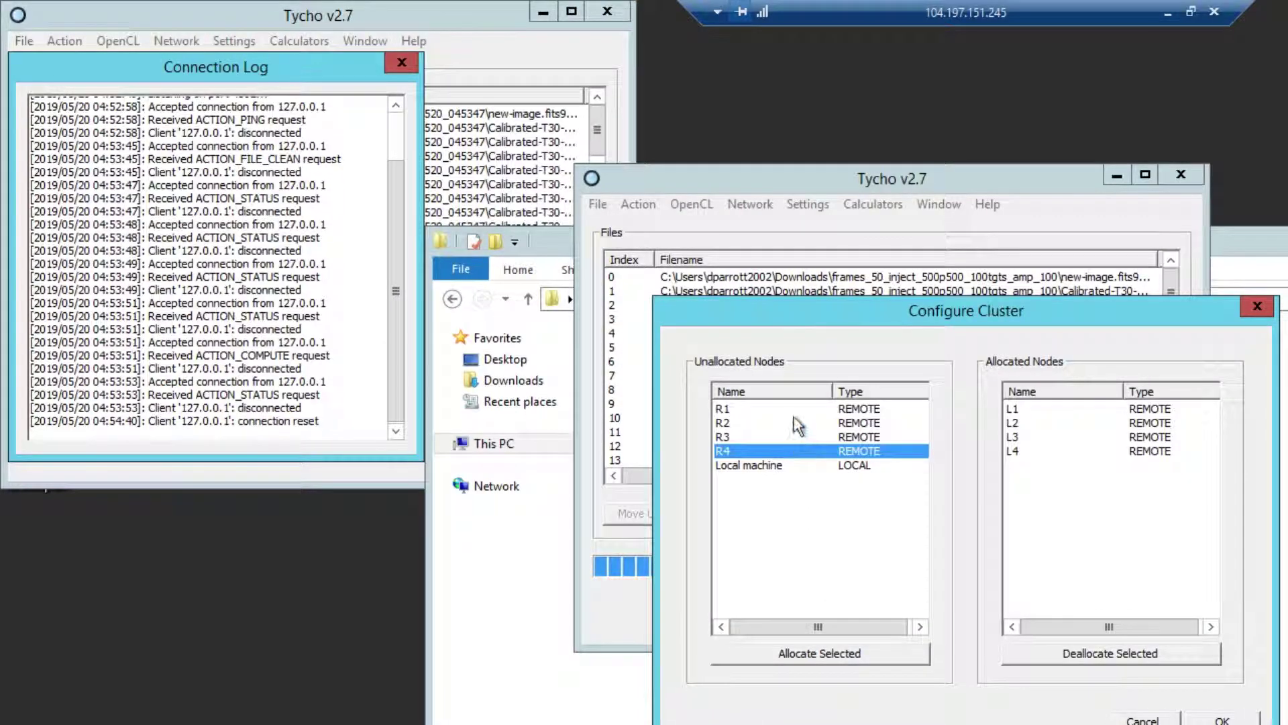
shift+click(798, 410)
click(799, 661)
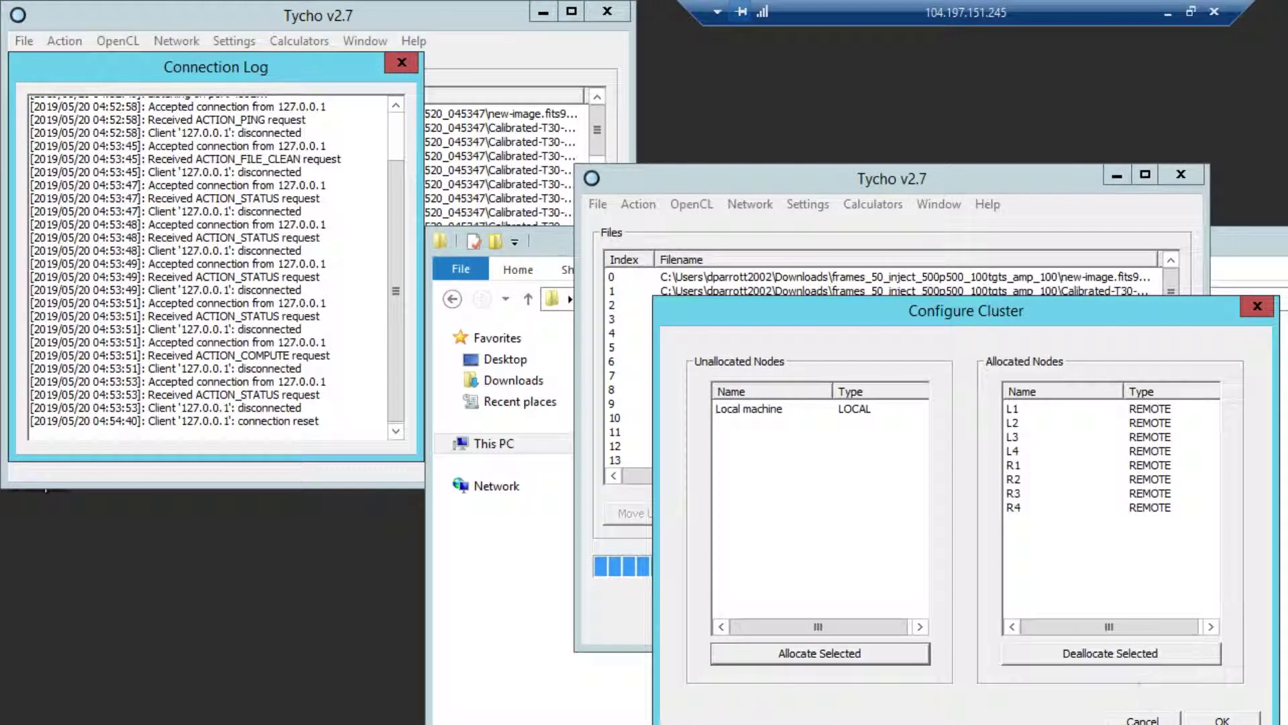
click(1218, 717)
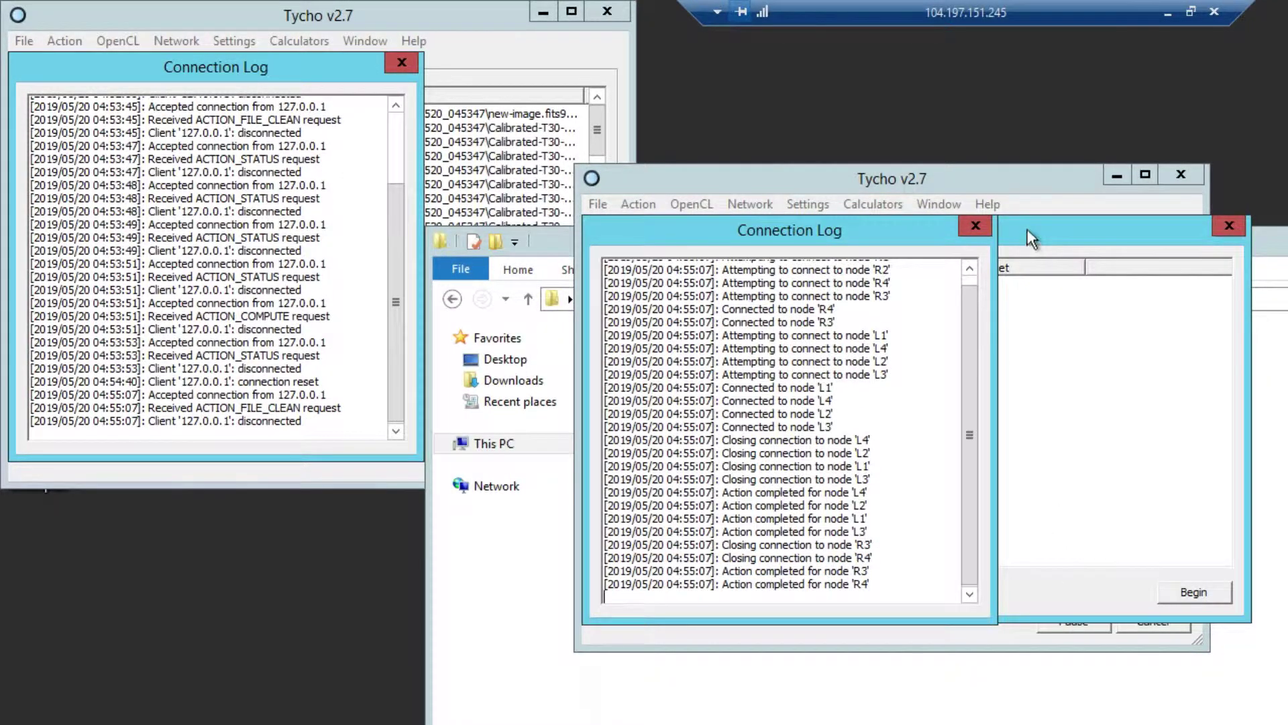
Step: Uncover the cluster status, distribute the dataset to all eight nodes, and begin the computation
drag(1033, 237, 1075, 239)
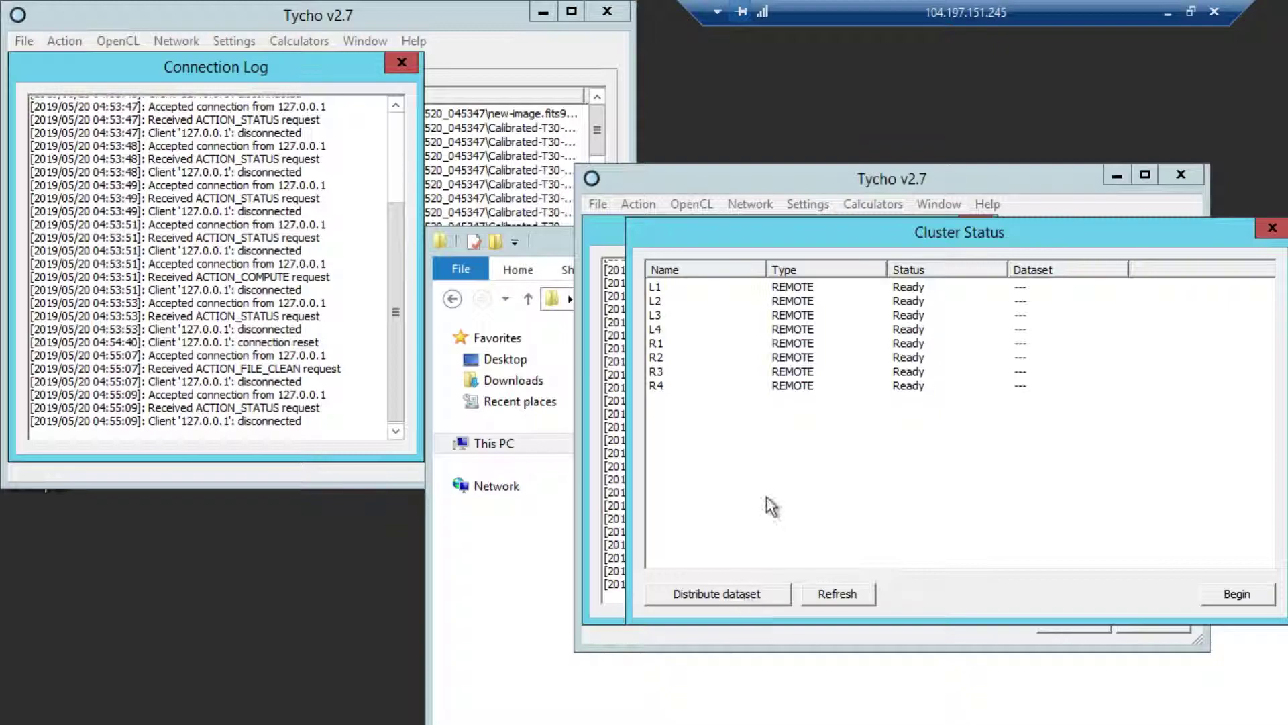
click(805, 288)
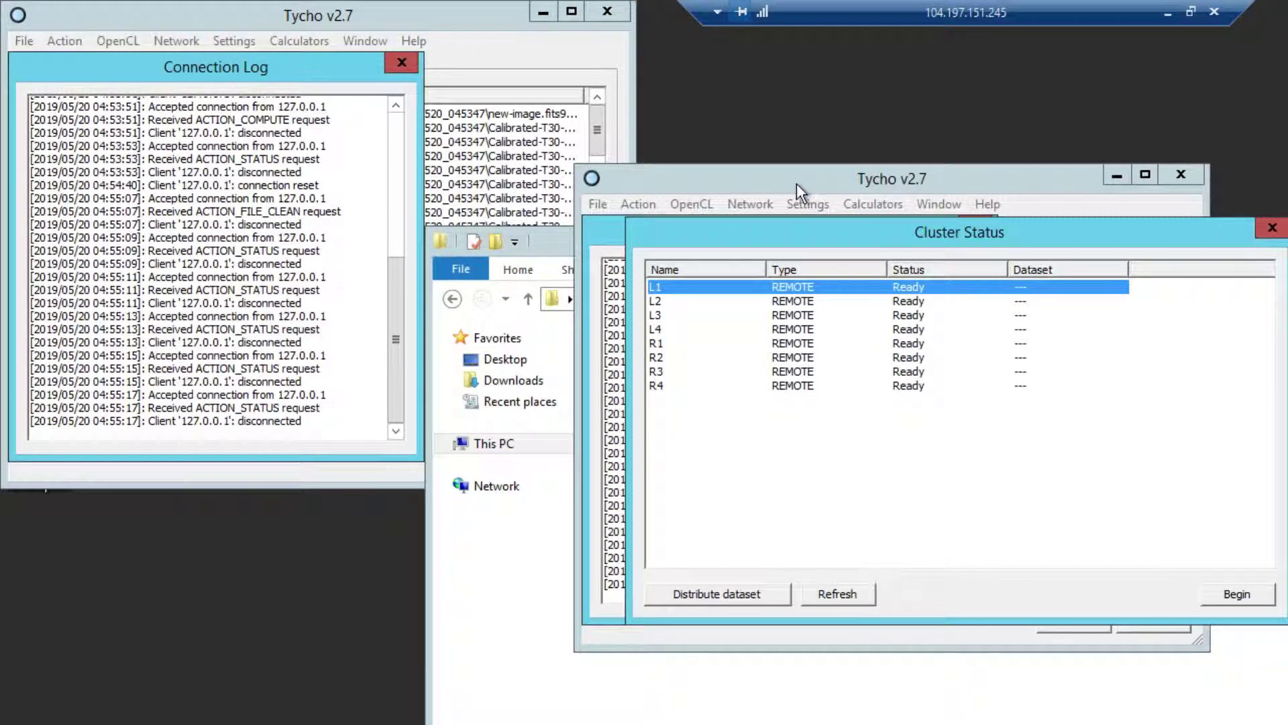
click(723, 595)
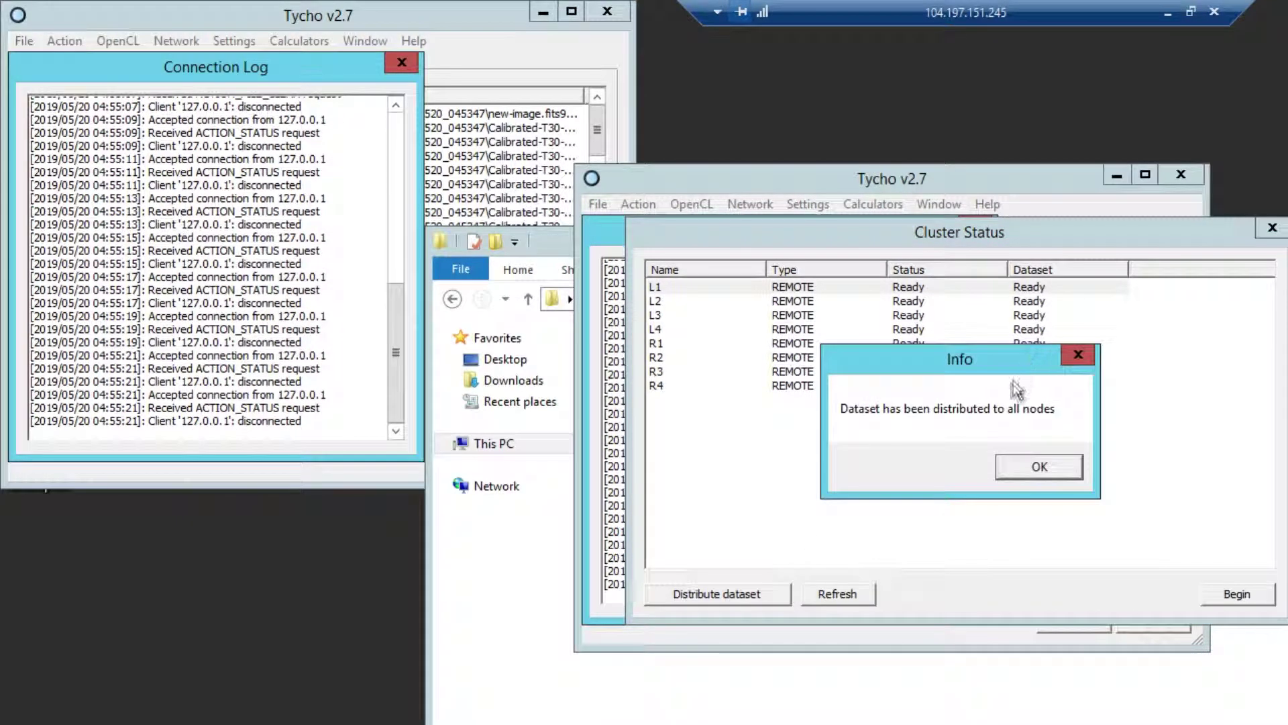
click(1038, 467)
click(1237, 594)
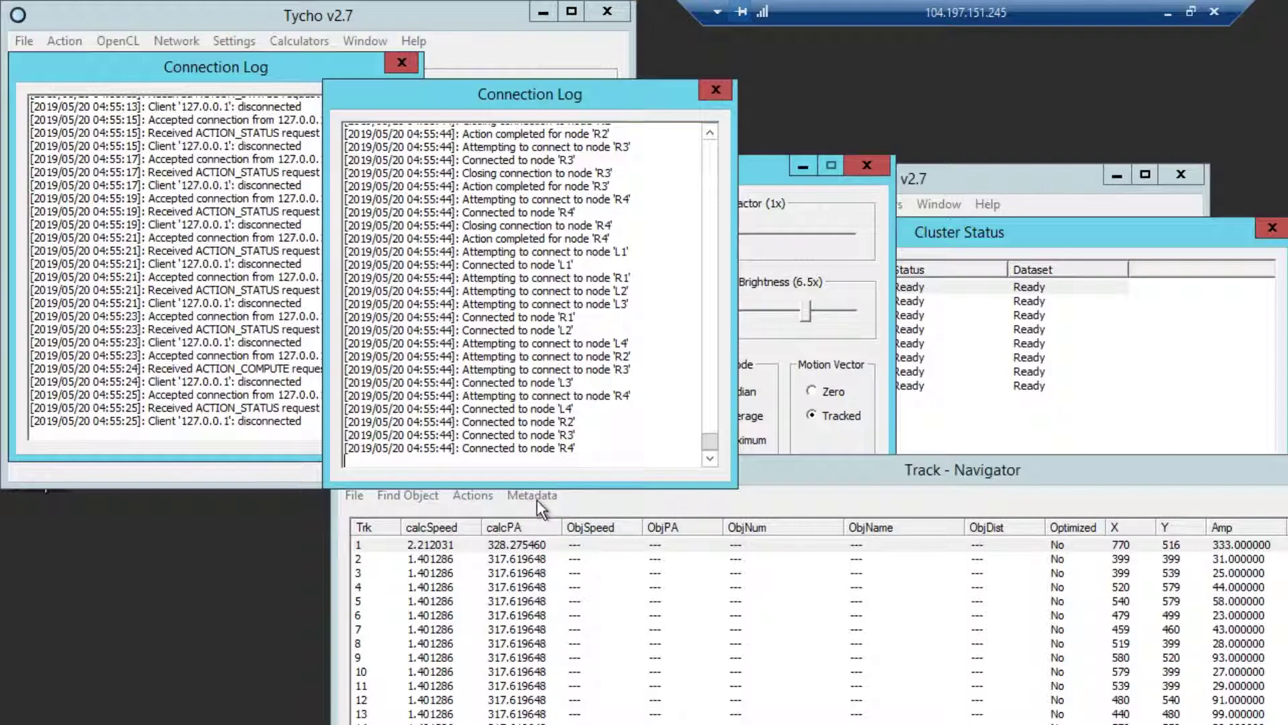
Step: View the track metadata of the eight-node run, check its processing time, and uncover the full track list
click(537, 499)
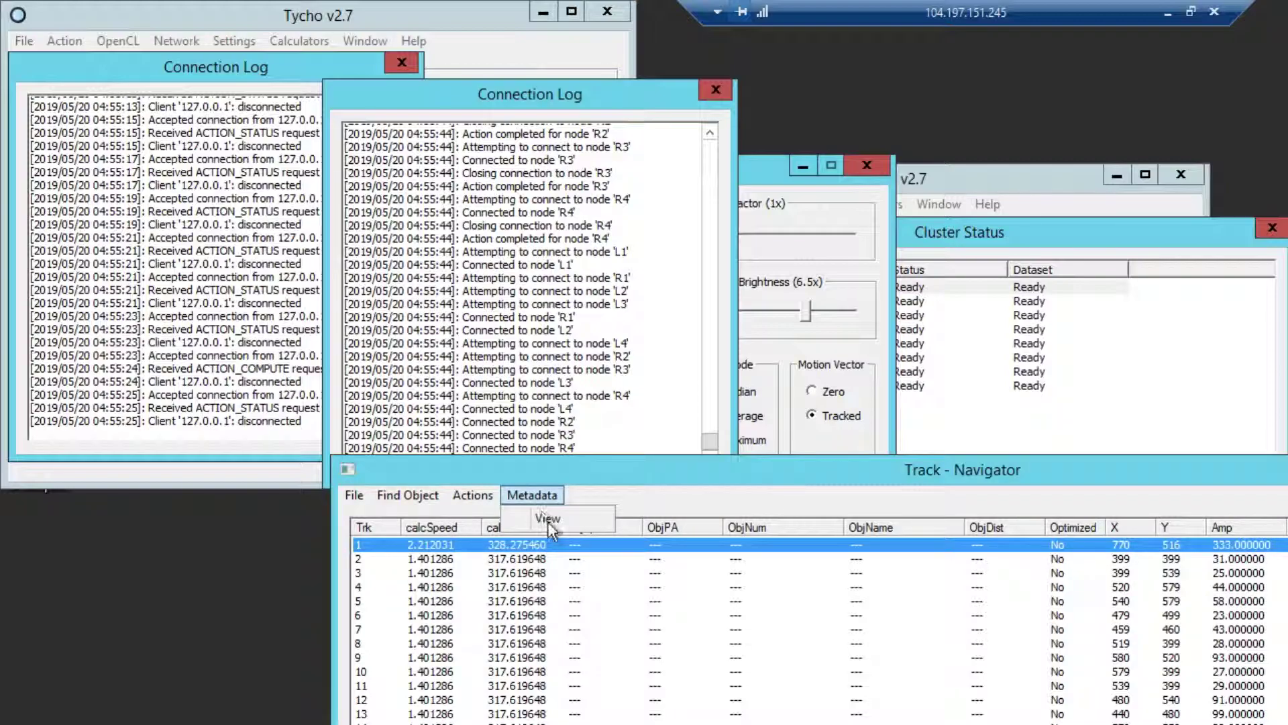
click(547, 522)
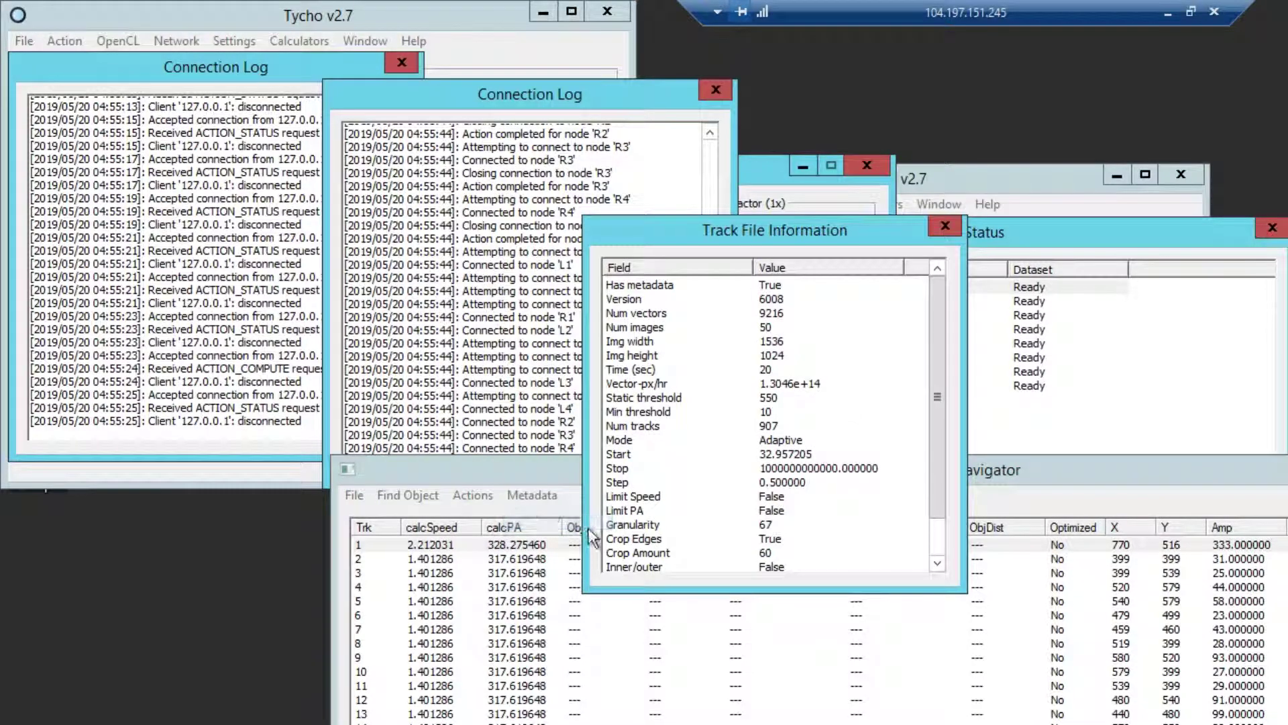
click(797, 374)
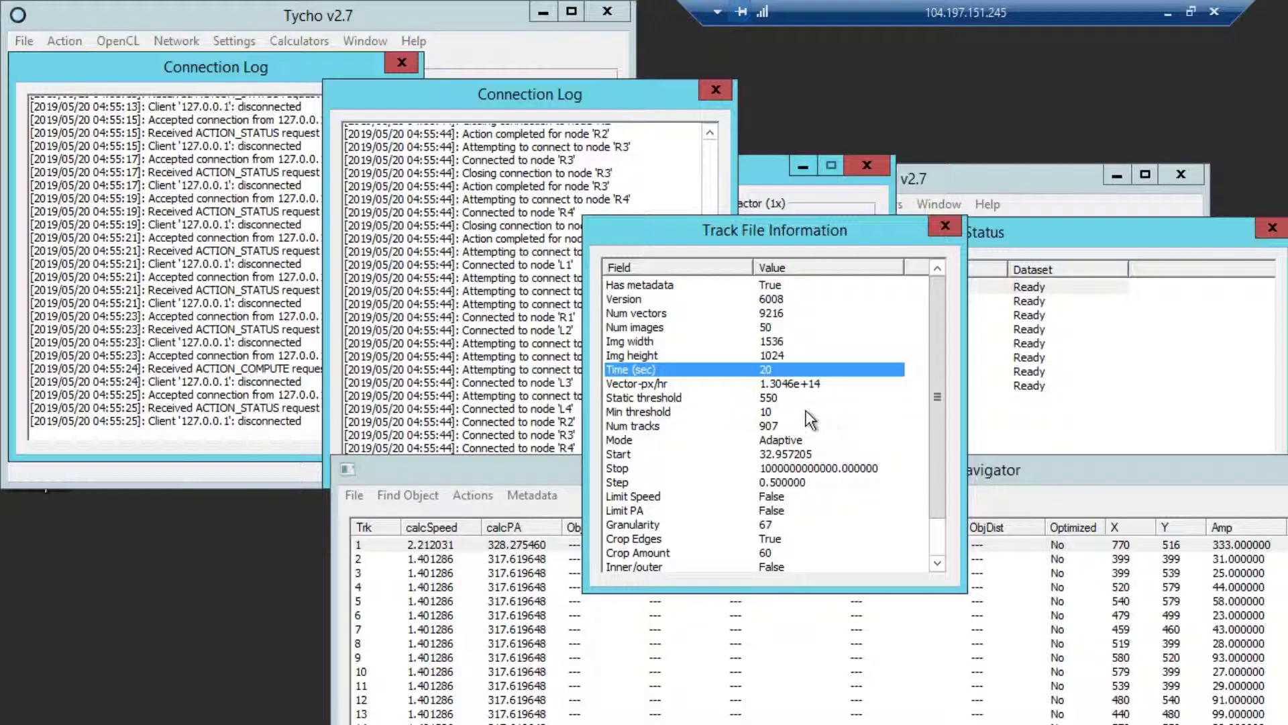
drag(872, 231, 1259, 224)
drag(783, 469, 635, 215)
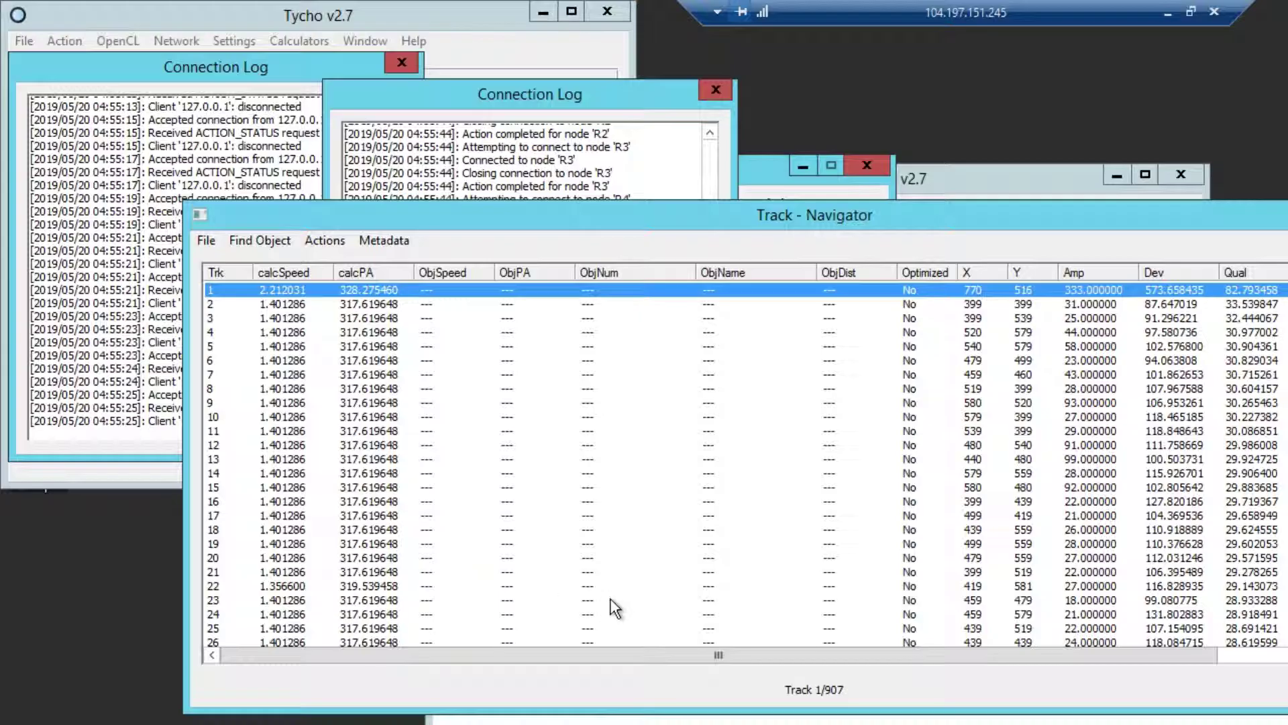
drag(788, 218, 776, 393)
drag(1016, 232, 663, 173)
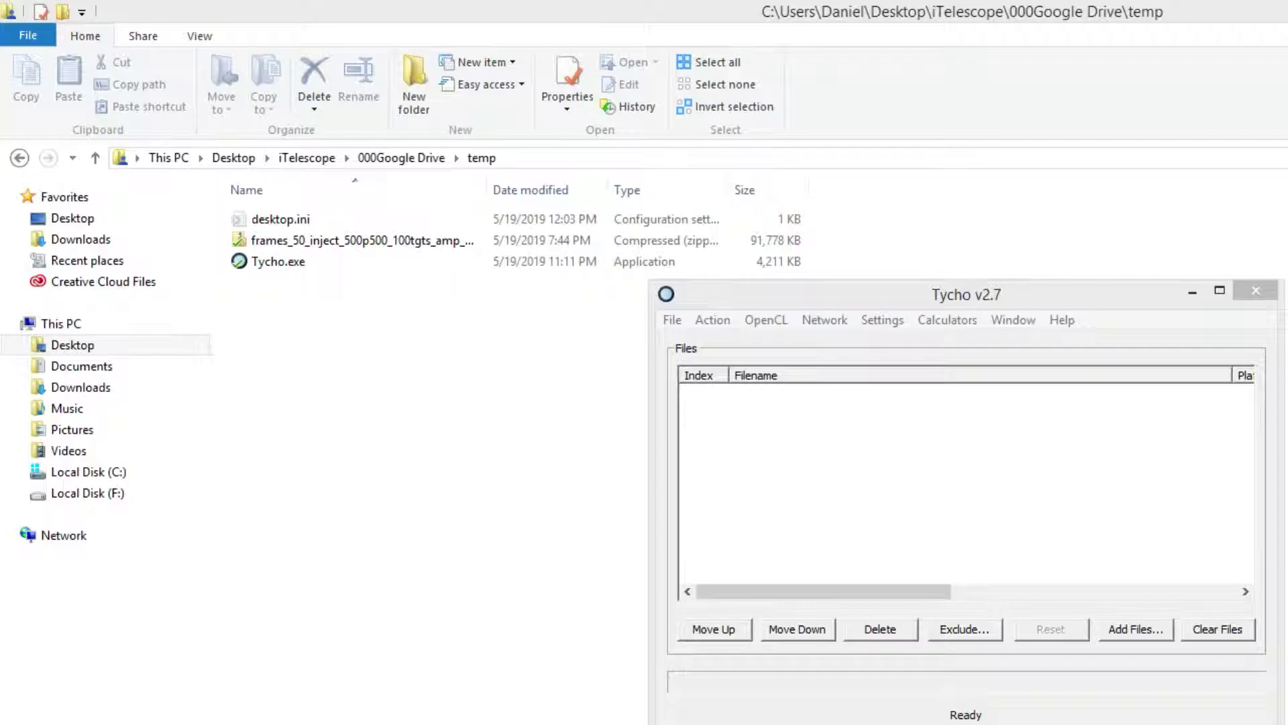
Step: In the Tycho window on the local computer, add all FITS images from the frames_50_inject_500p500_100tgts_amp_100 folder
drag(1100, 292, 852, 179)
click(892, 525)
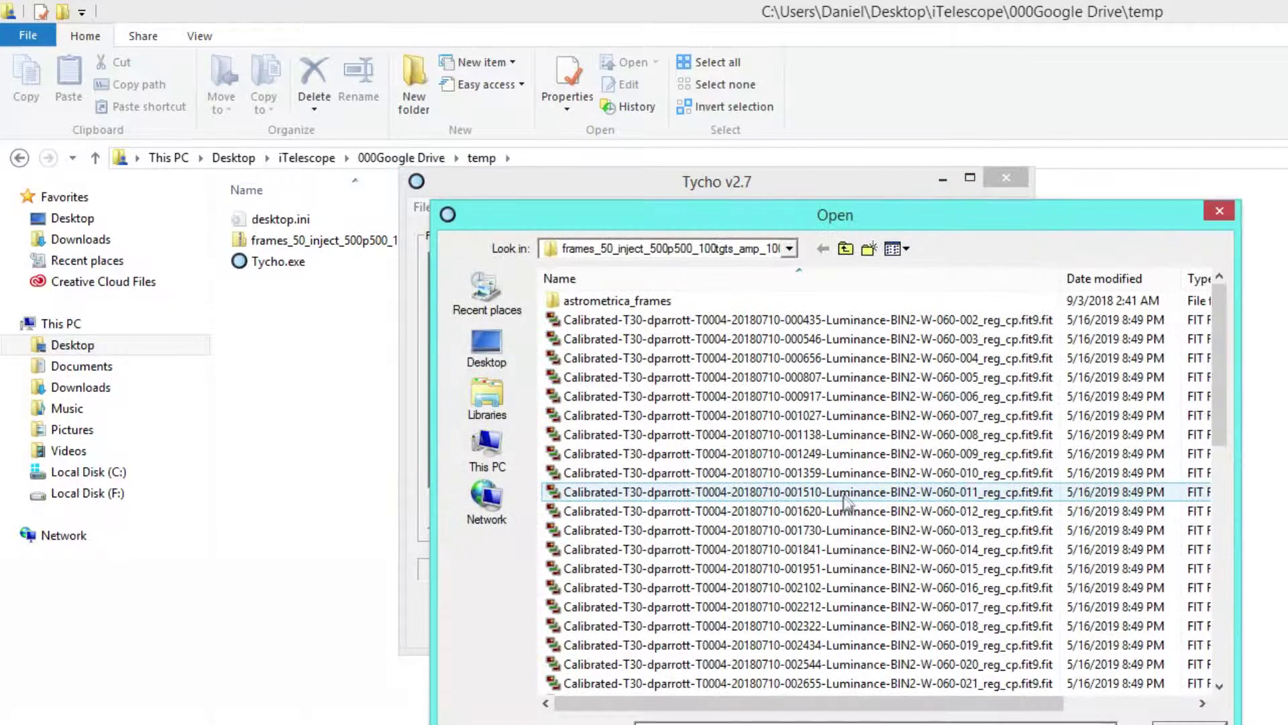
click(844, 494)
key(ctrl+a)
key(Return)
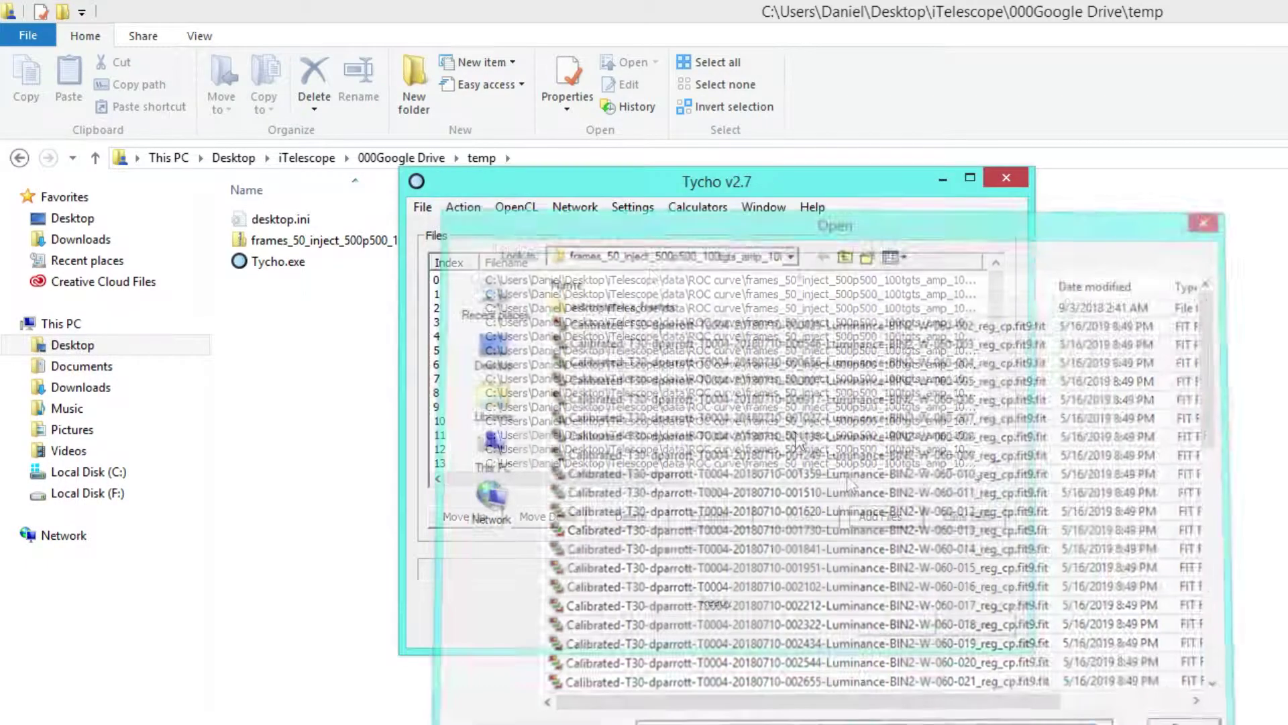
Step: Start the adaptive Synthetic Tracker on the loaded images, accepting the star subtraction threshold of 550 and the detection sensitivity threshold of 10
click(463, 207)
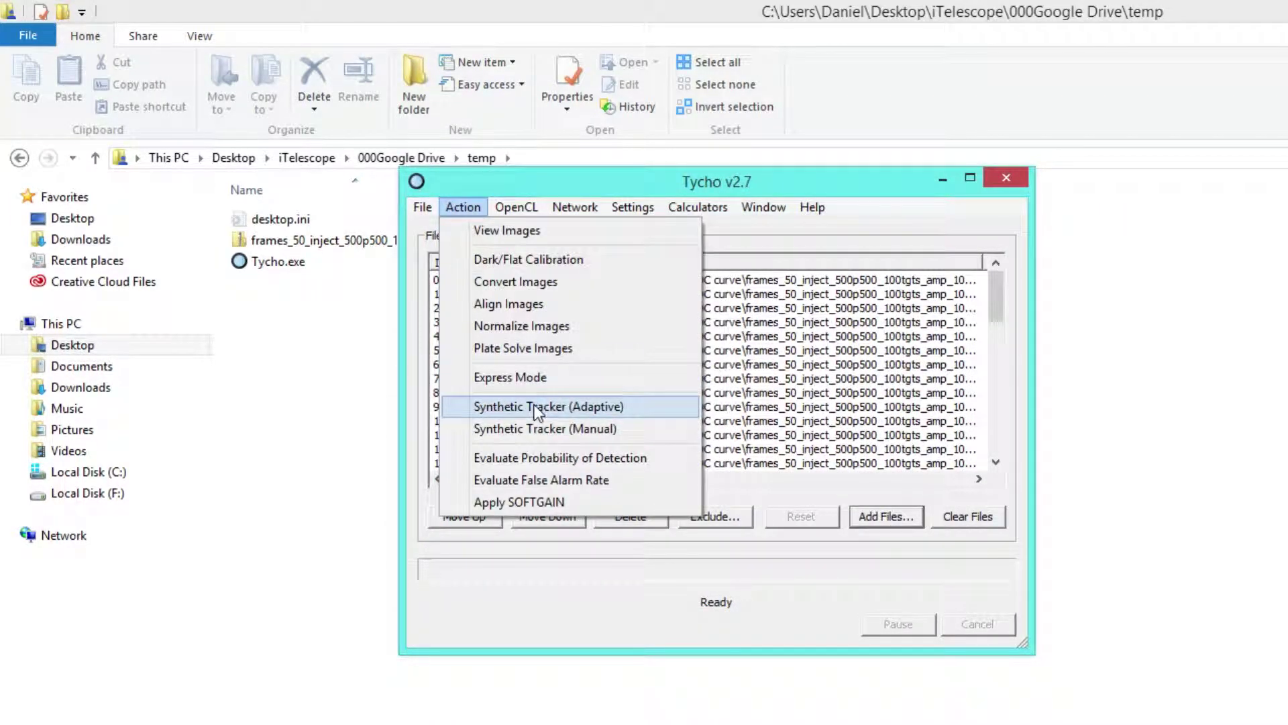
click(538, 407)
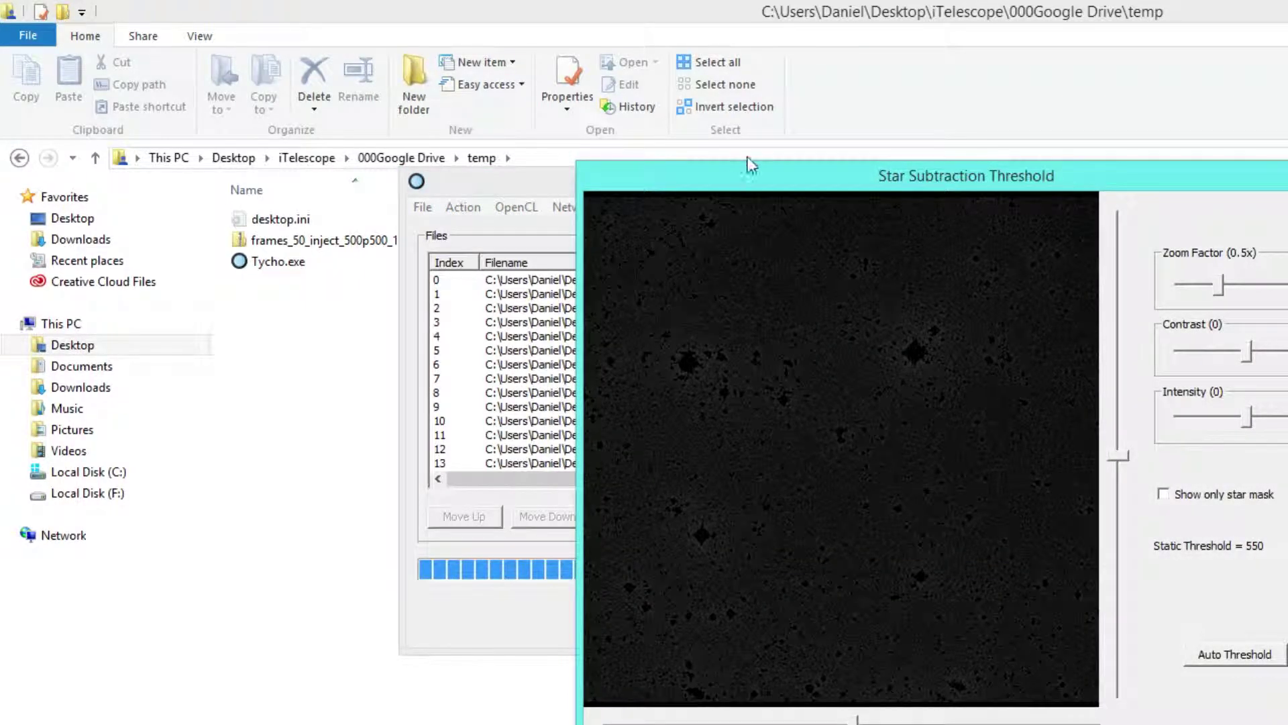
drag(748, 164, 623, 90)
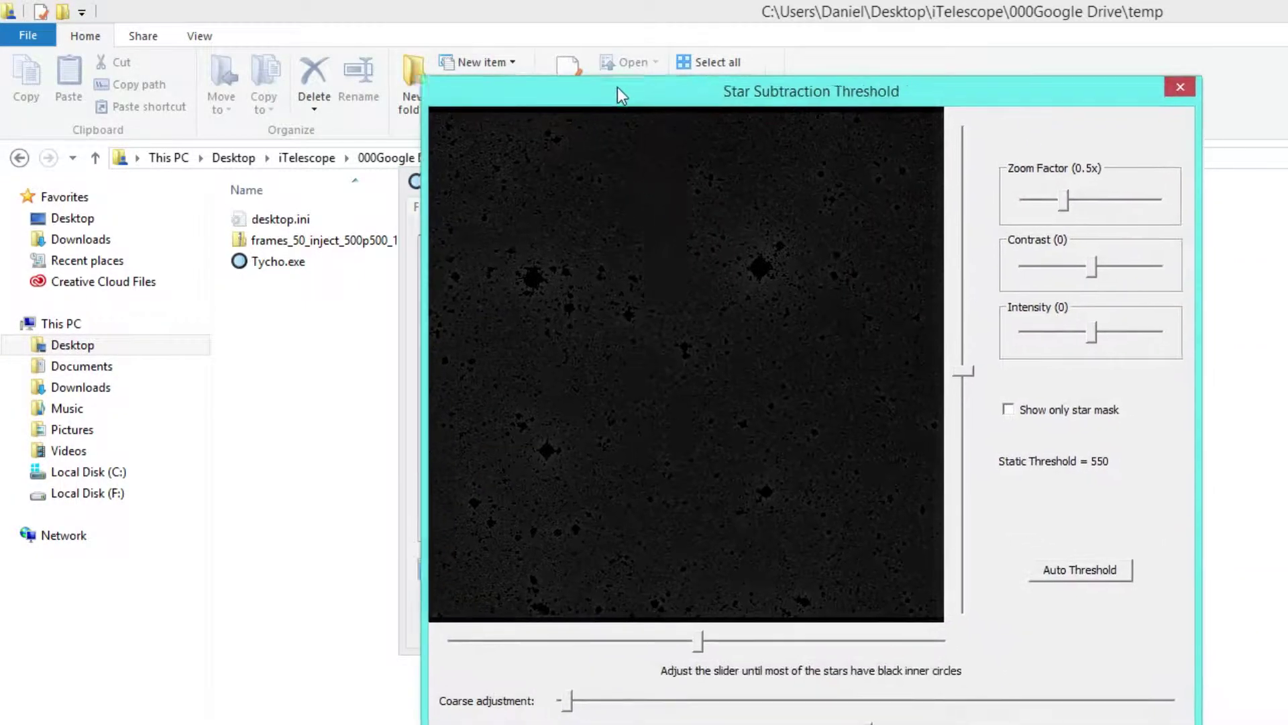
key(Return)
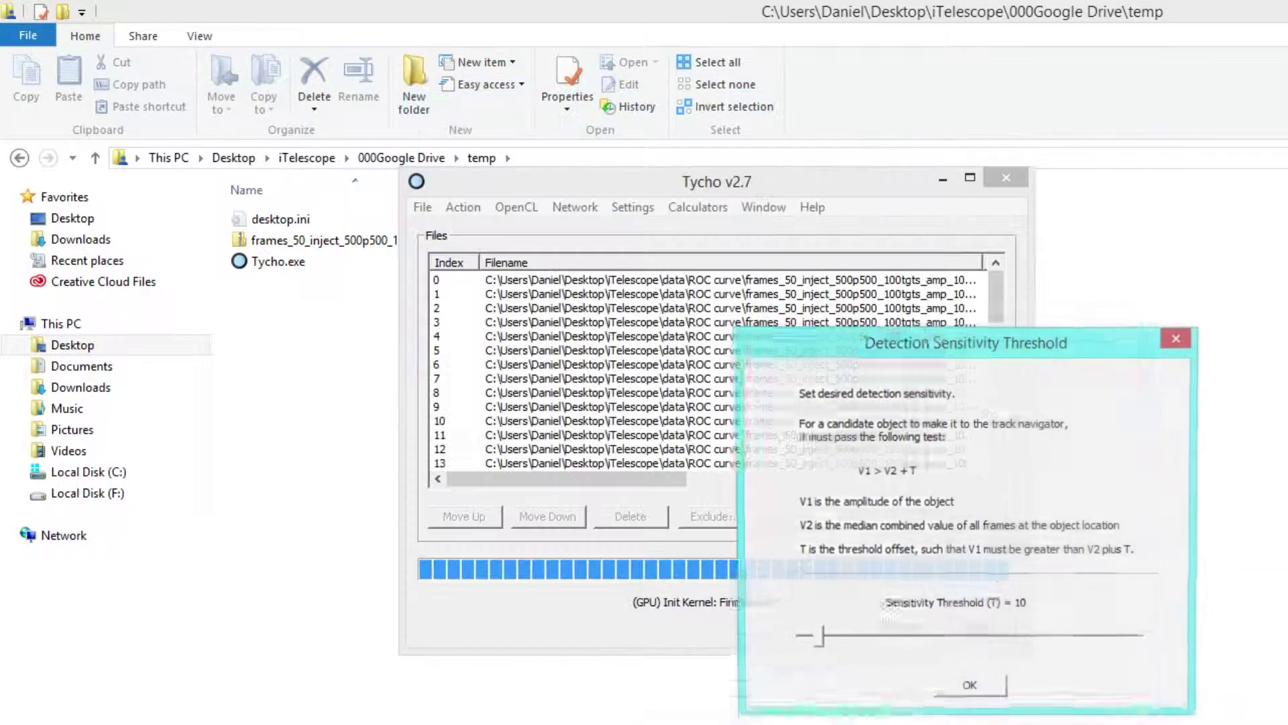
click(971, 683)
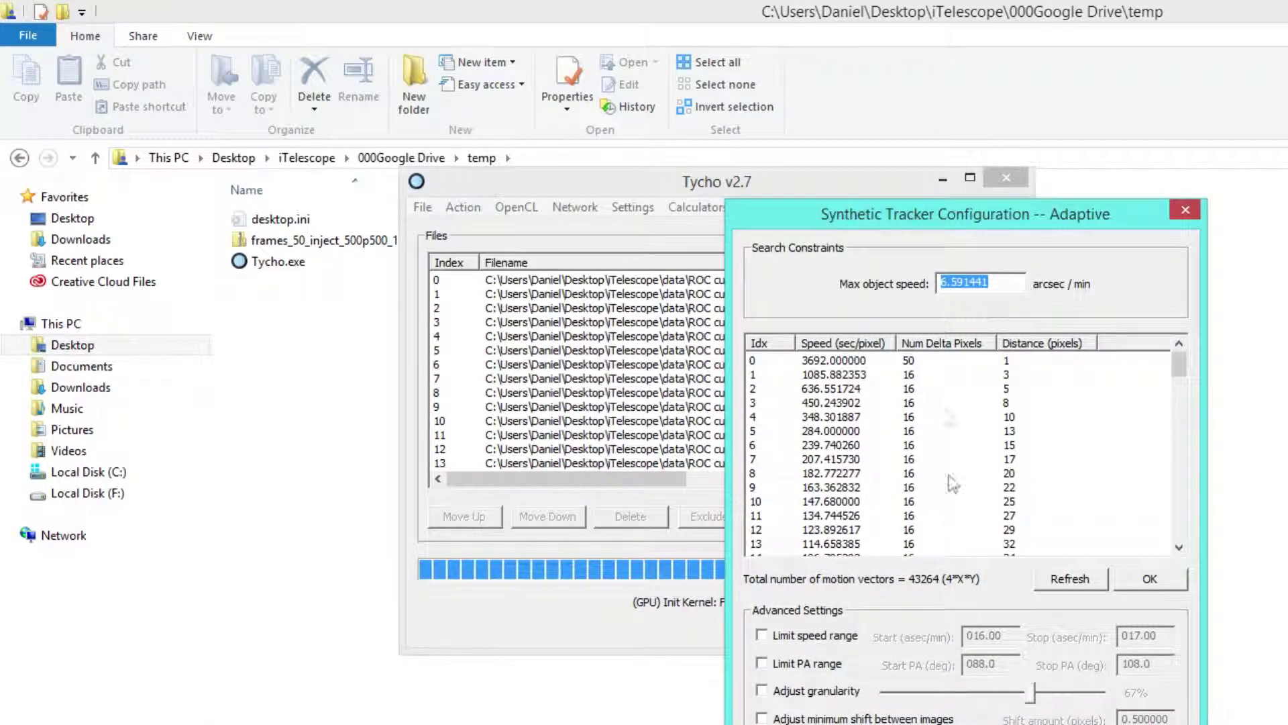
Step: Set the maximum object speed to 3 arcsec/min and begin the computation with only the local machine allocated
text(3)
drag(946, 221, 656, 85)
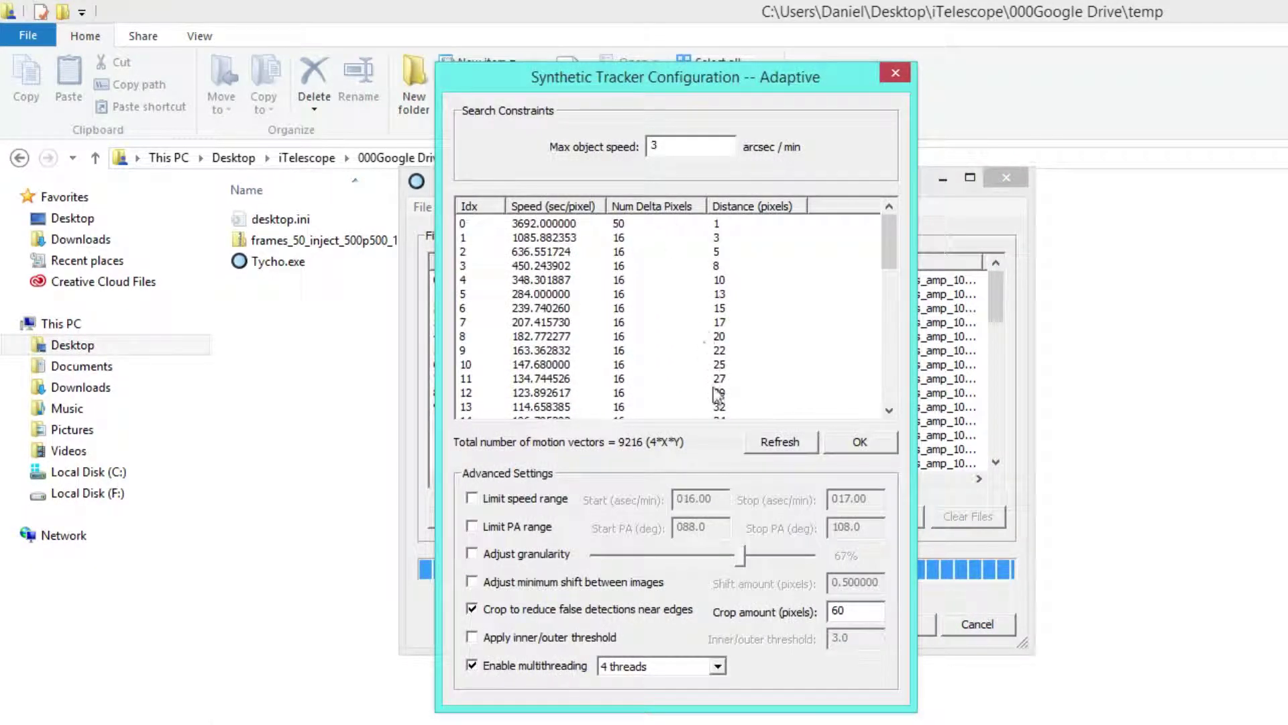
click(875, 445)
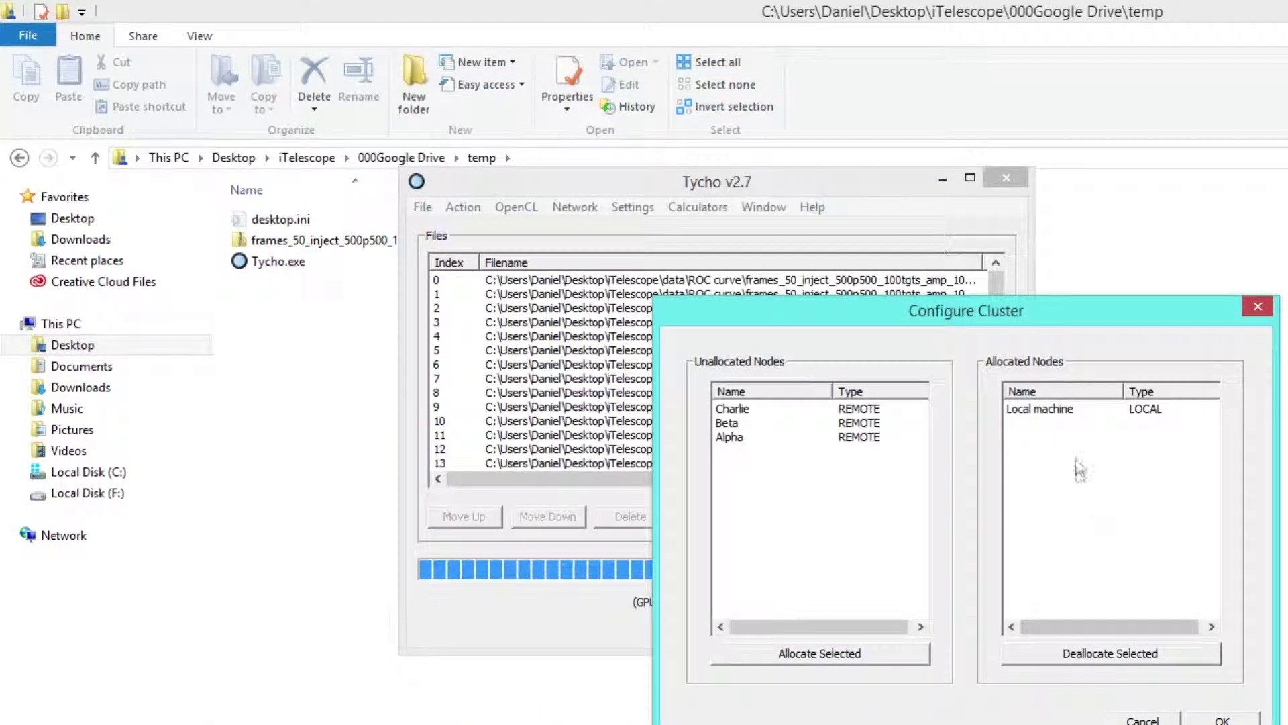
click(1220, 718)
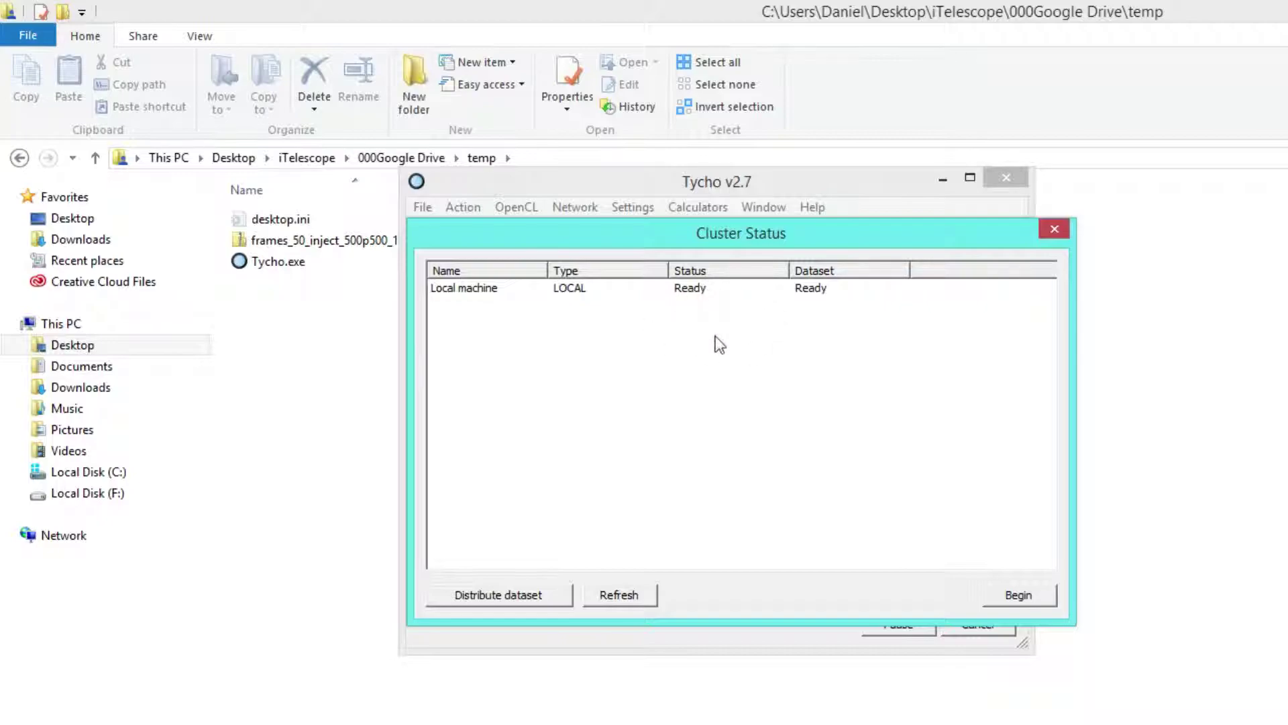
click(1017, 595)
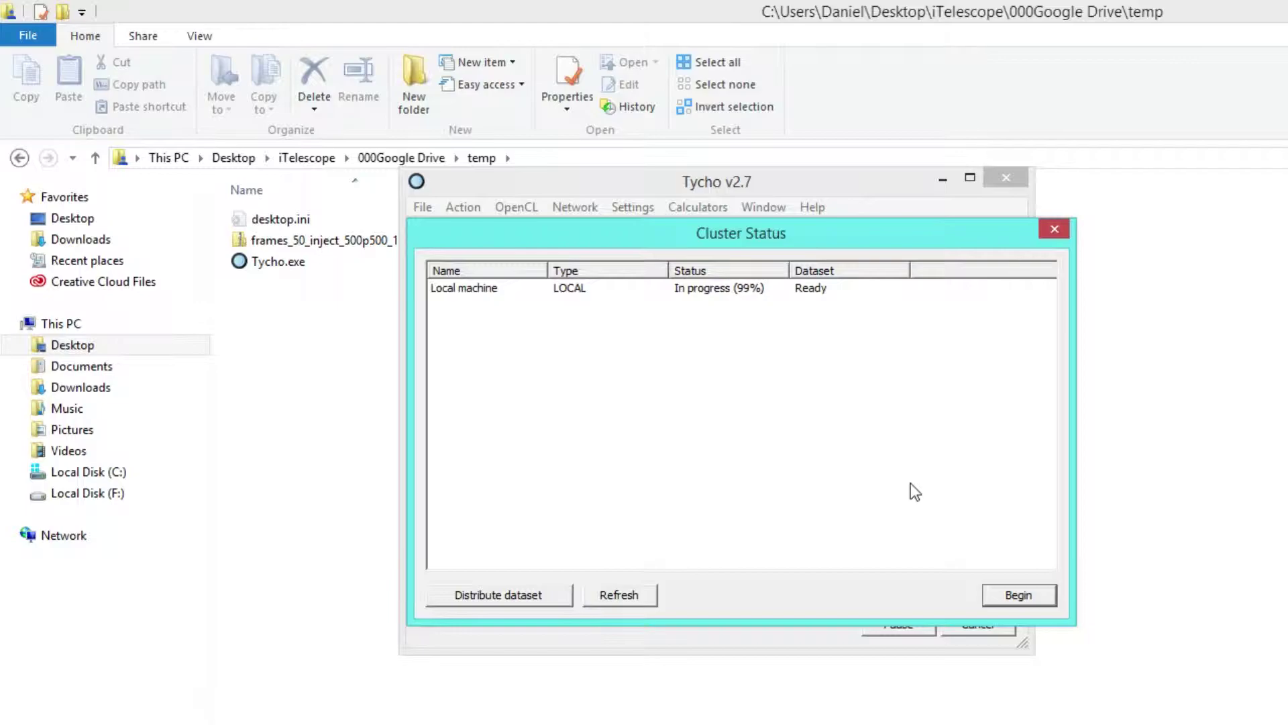
Step: View the track metadata of the local-machine run and check its processing time
click(907, 486)
click(966, 510)
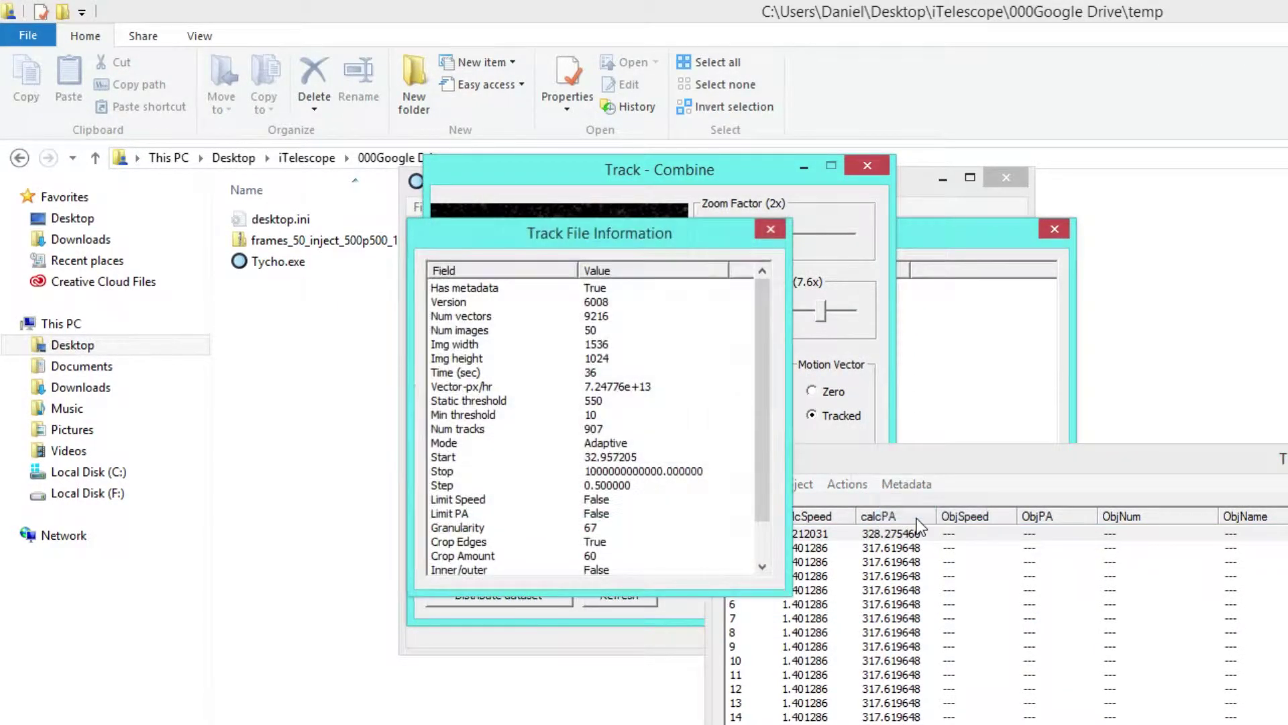
click(590, 374)
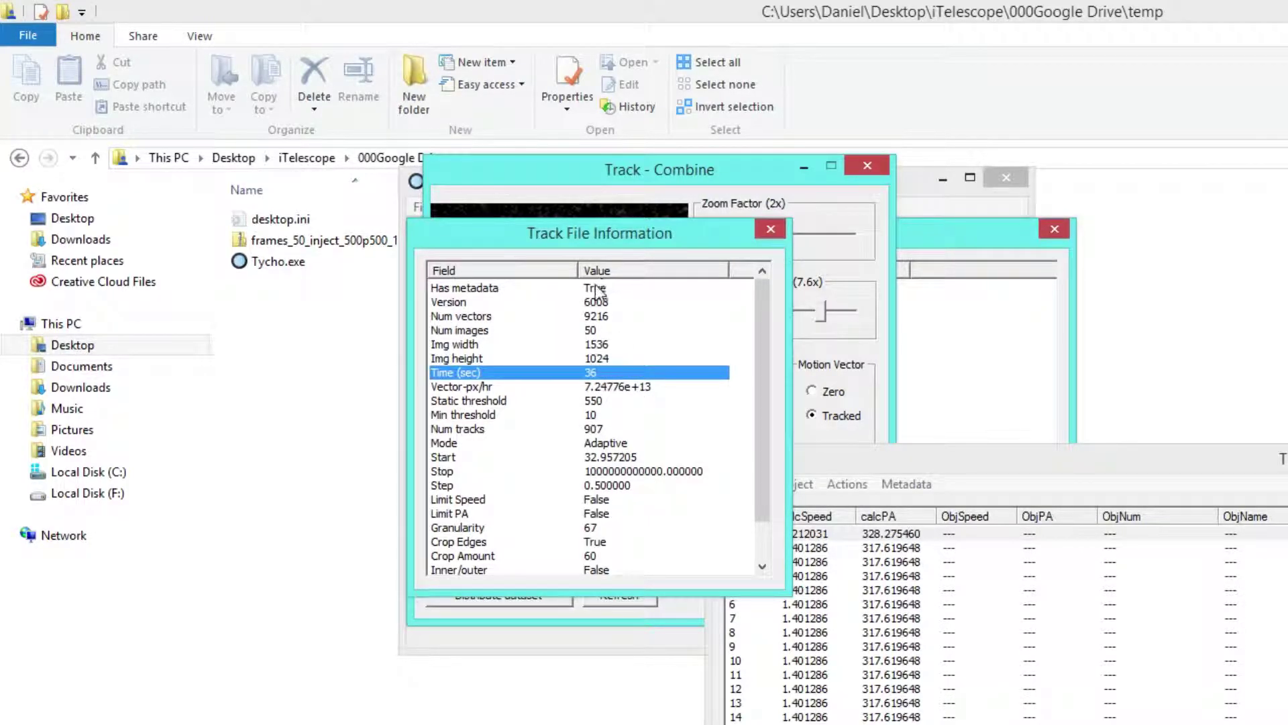
Step: Uncover the main Tycho window, check which OpenCL device is selected without changing it, and recheck the run's processing time
drag(621, 244, 393, 213)
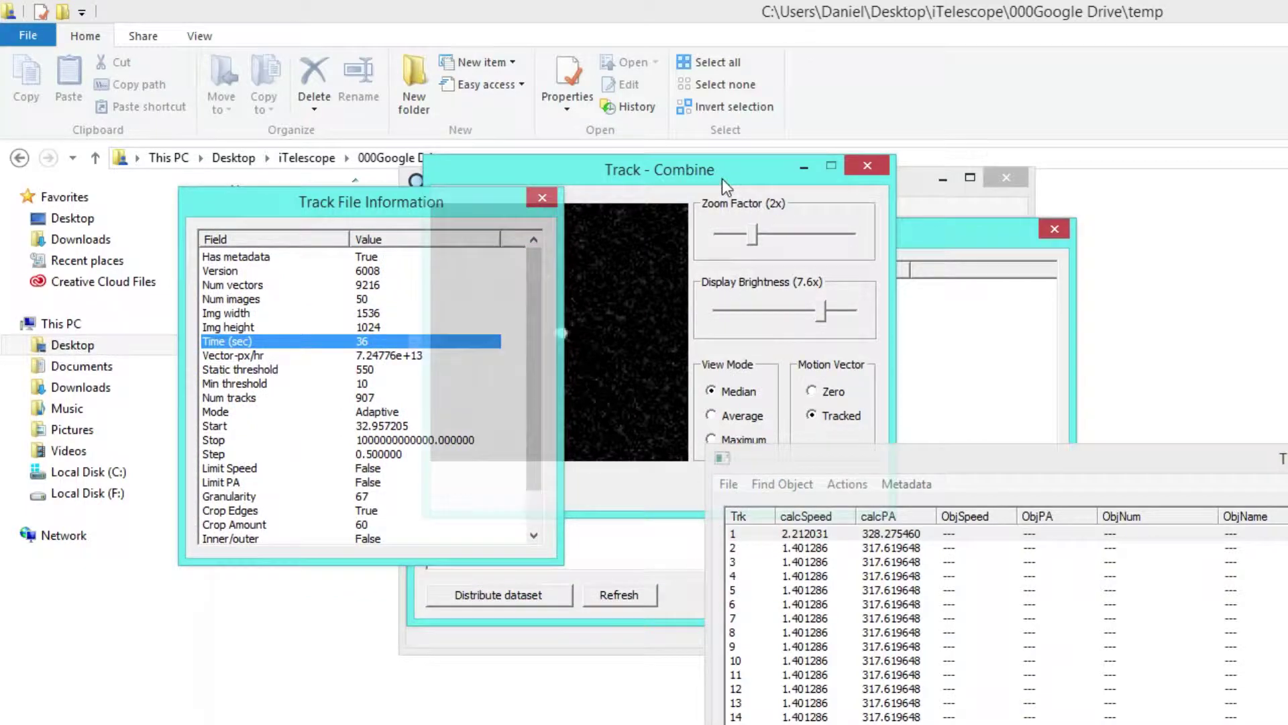
drag(722, 179, 1049, 265)
click(581, 207)
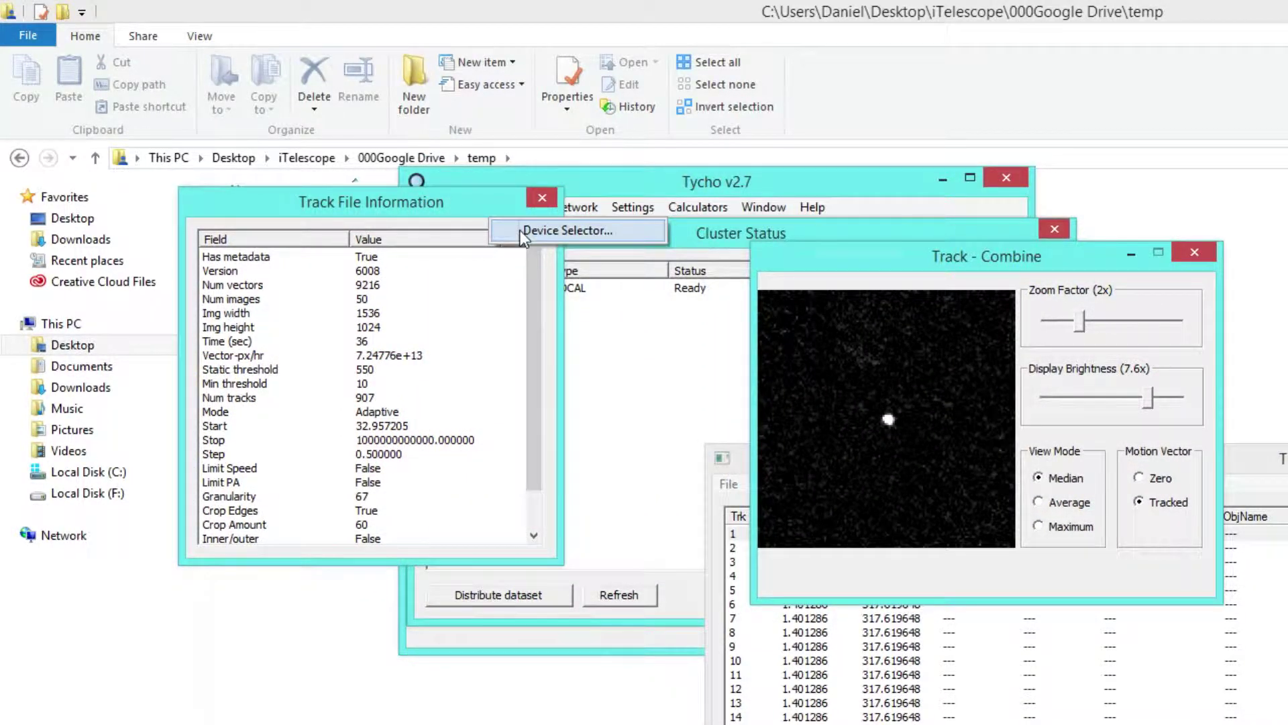
click(523, 231)
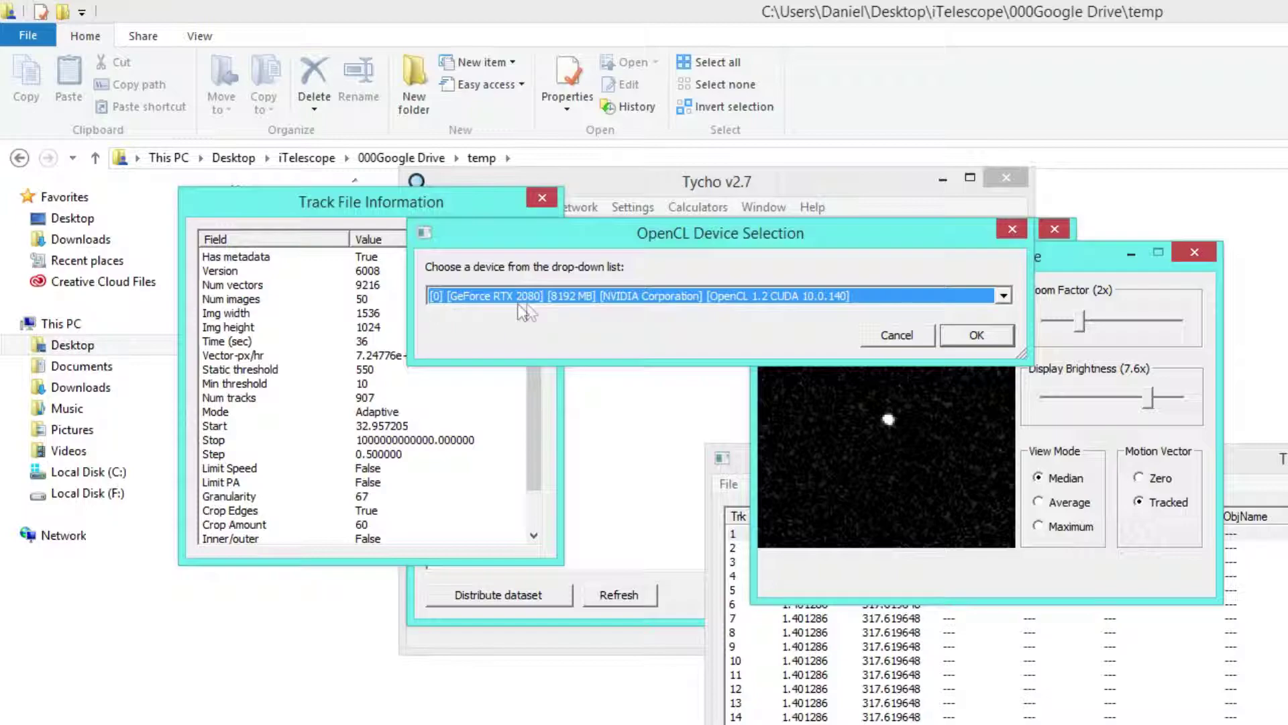
click(880, 342)
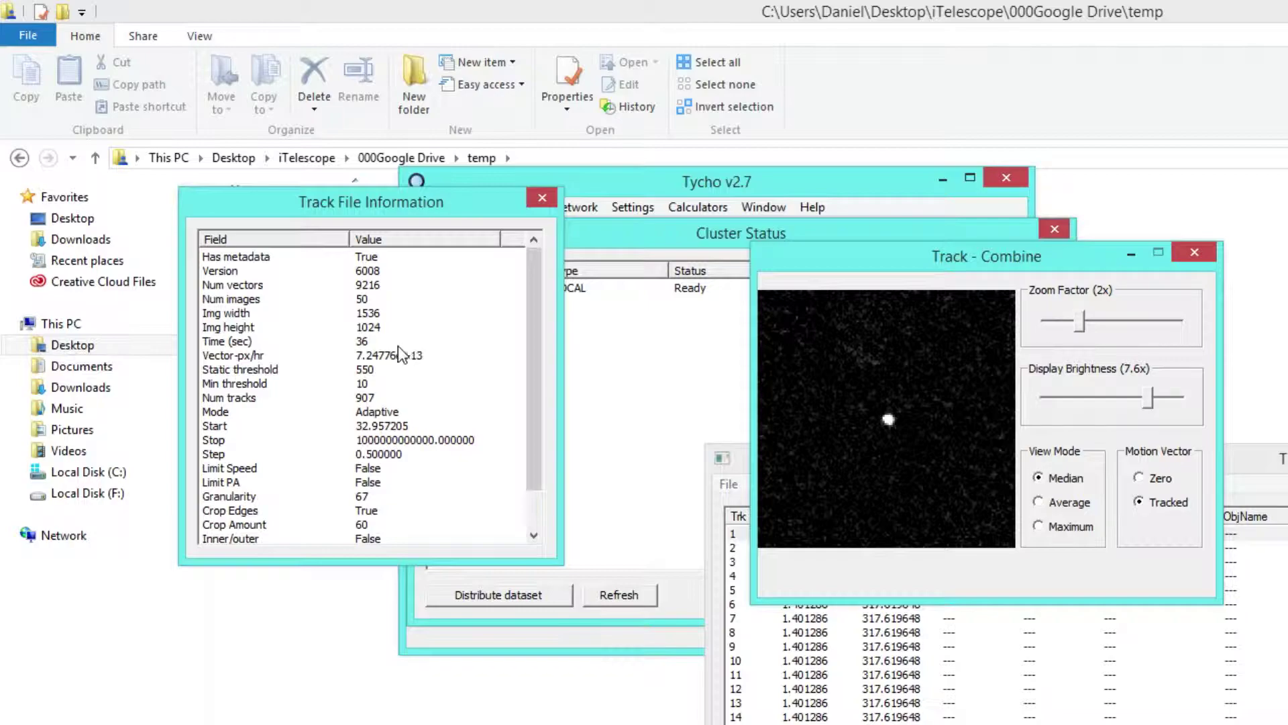
click(390, 343)
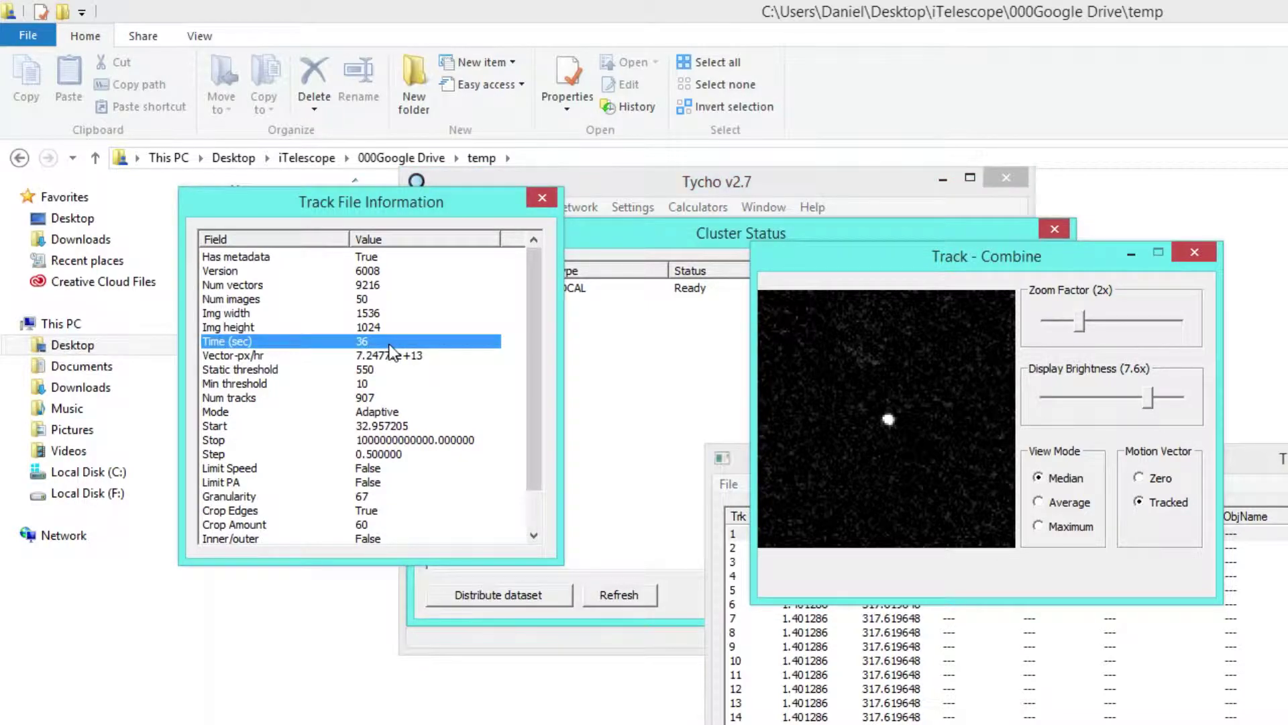